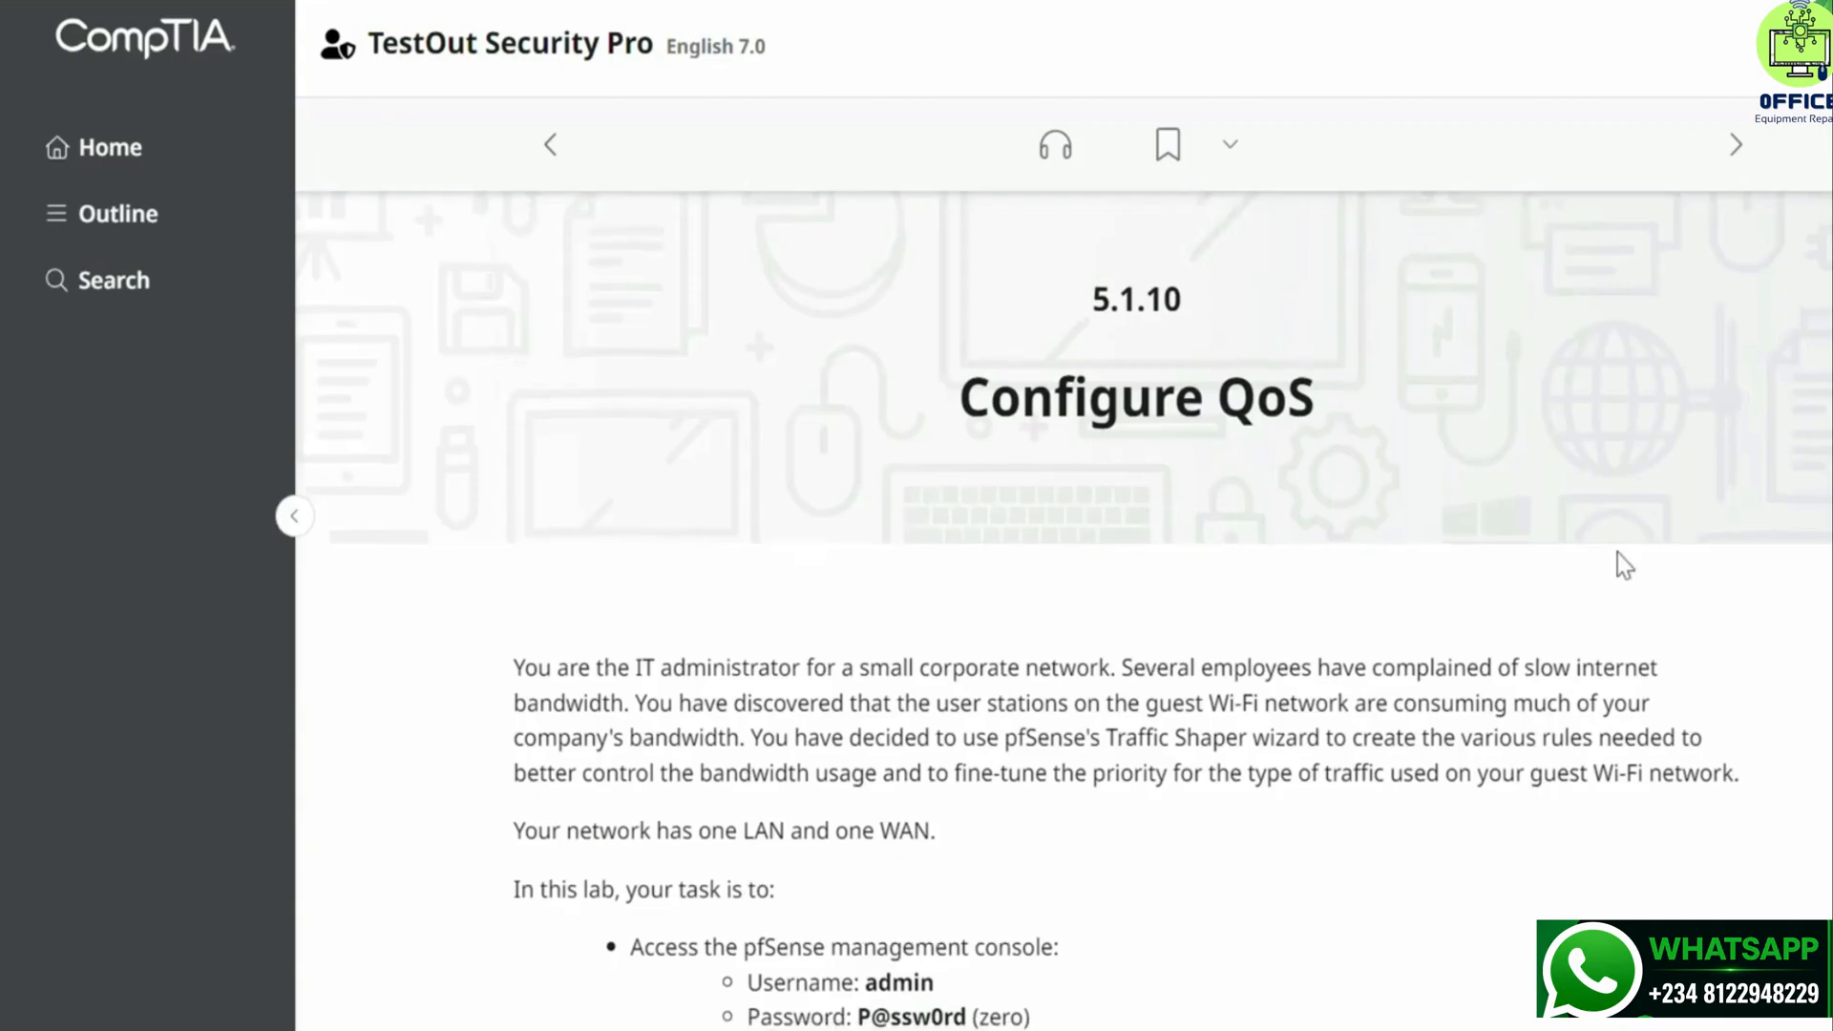
Start the Configure QoS lab and sign in to the pfSense console as admin with the account password from the scenario.
scroll(1616, 565, down, 10)
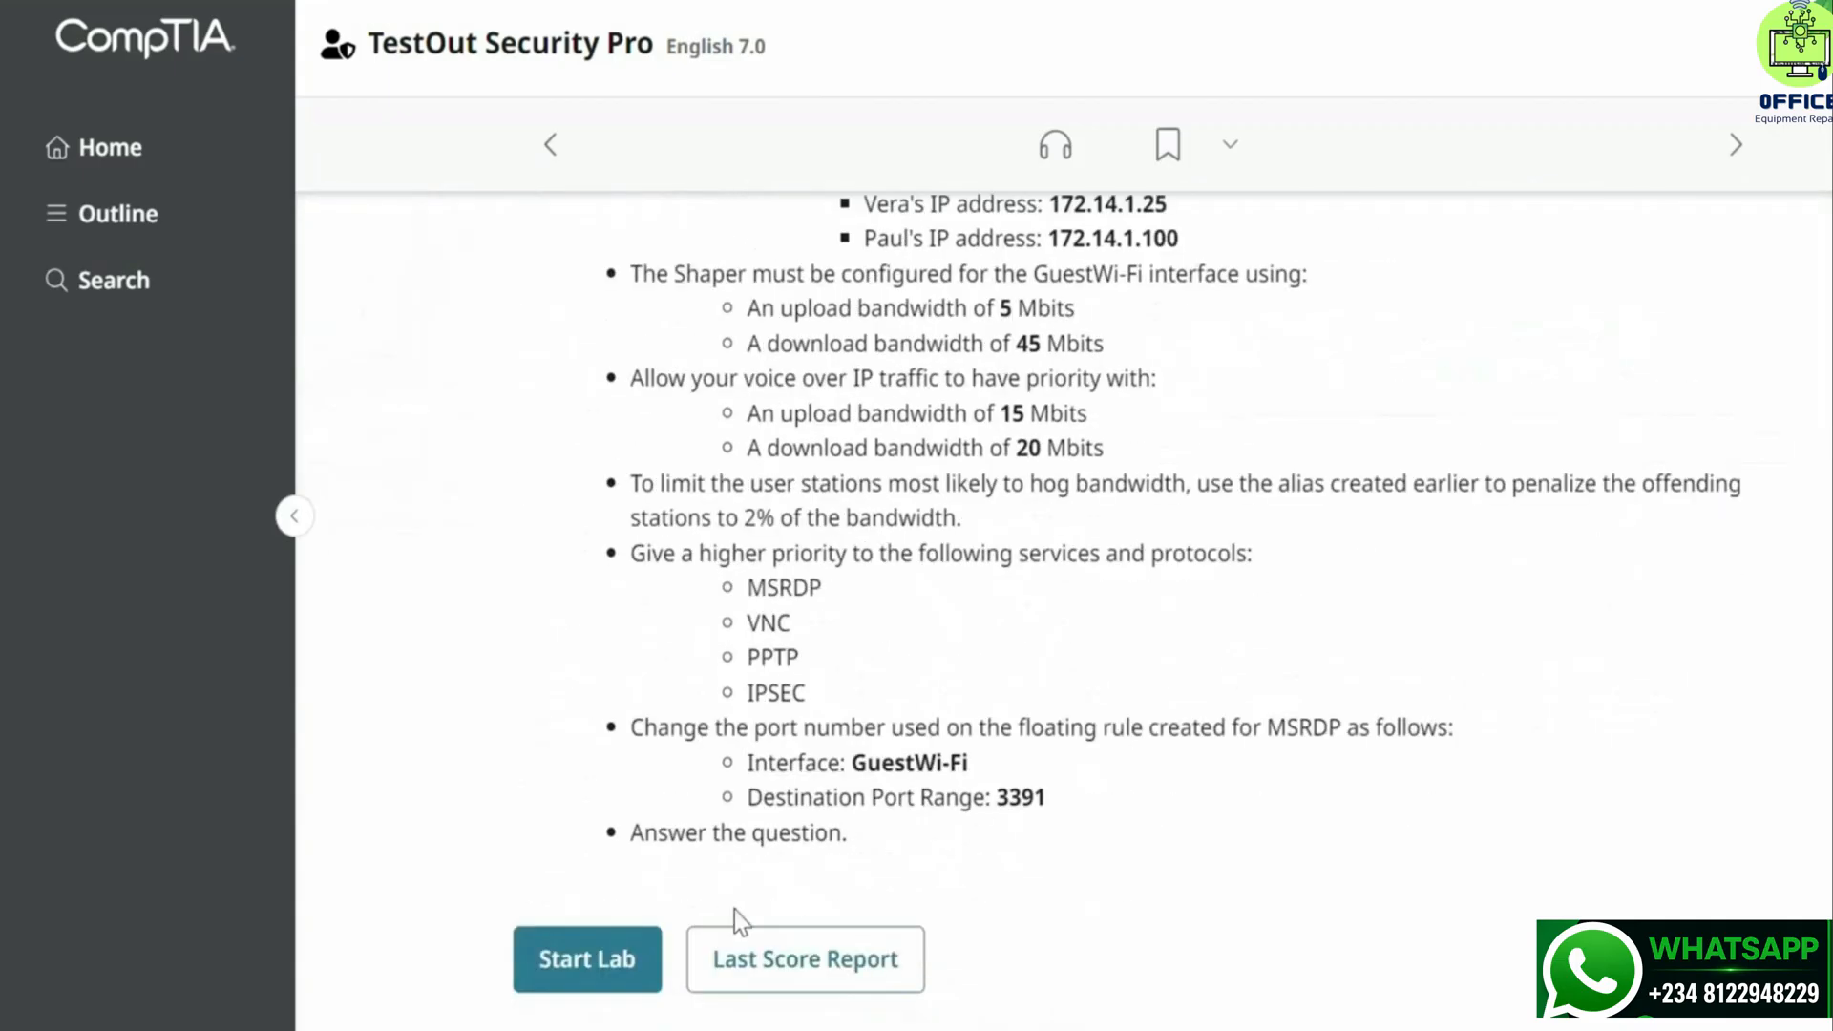
click(622, 960)
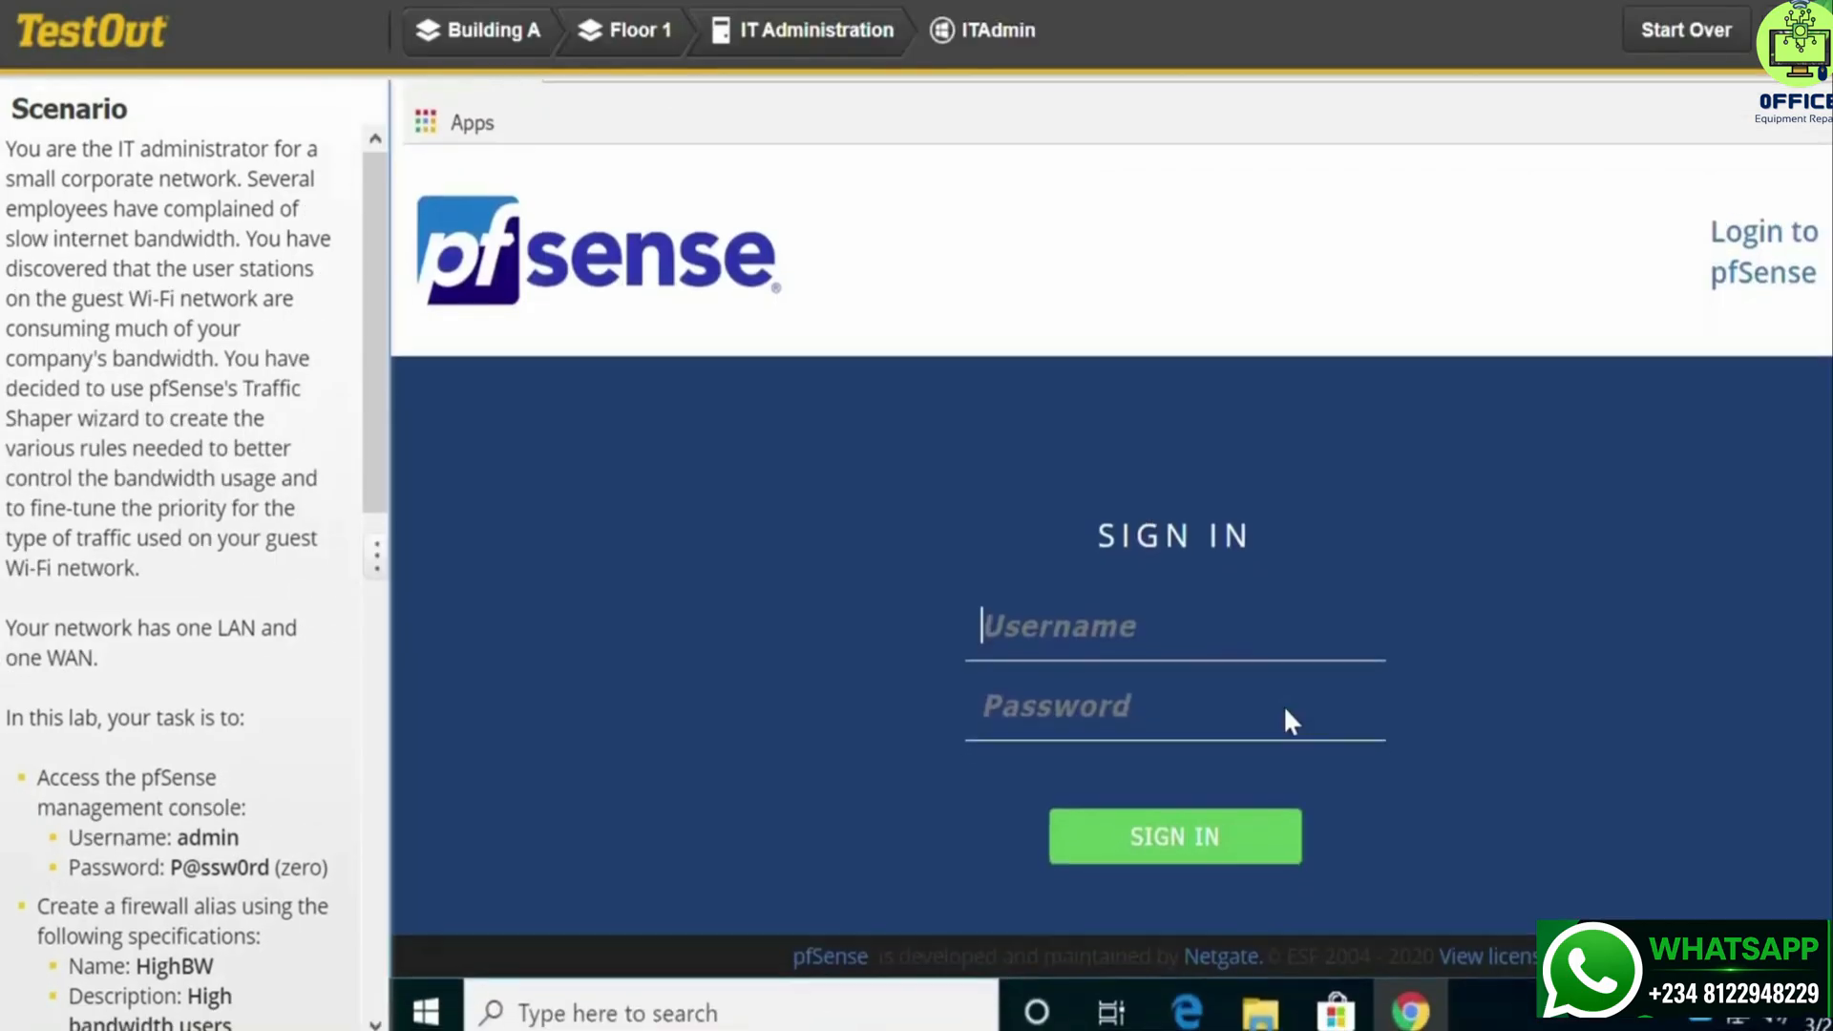
text(a)
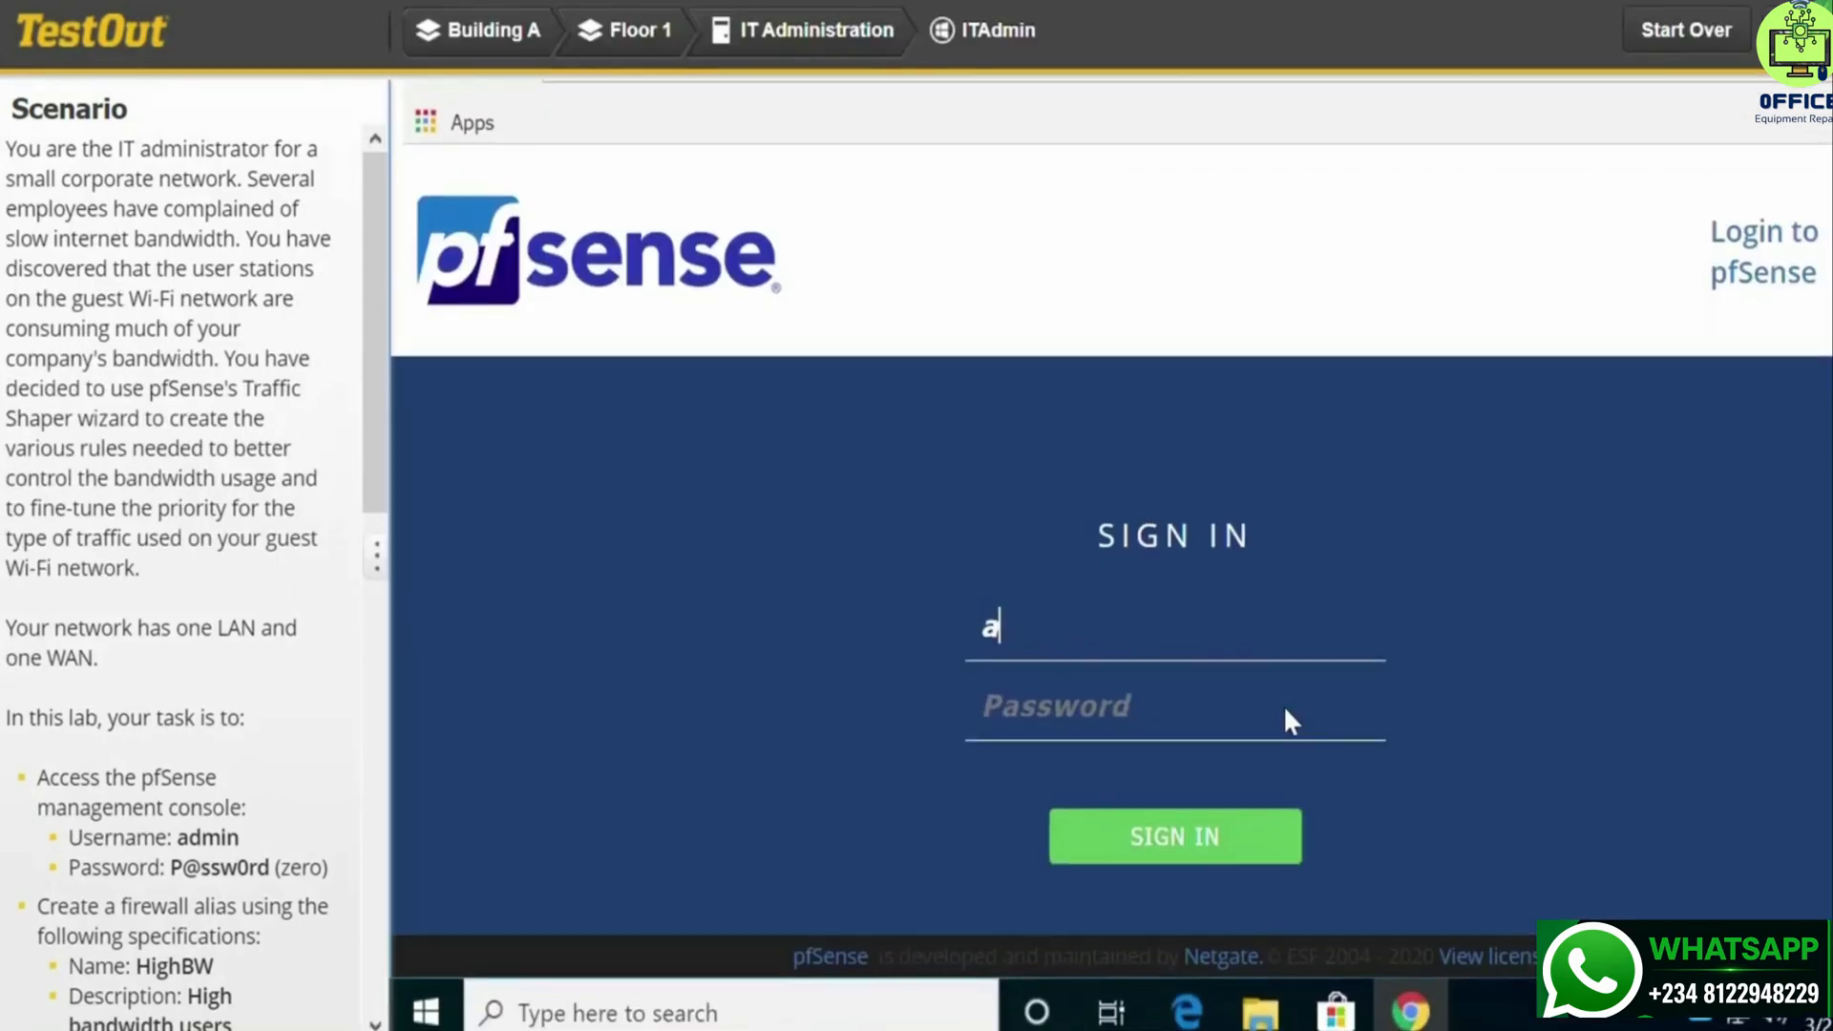
text(dmin)
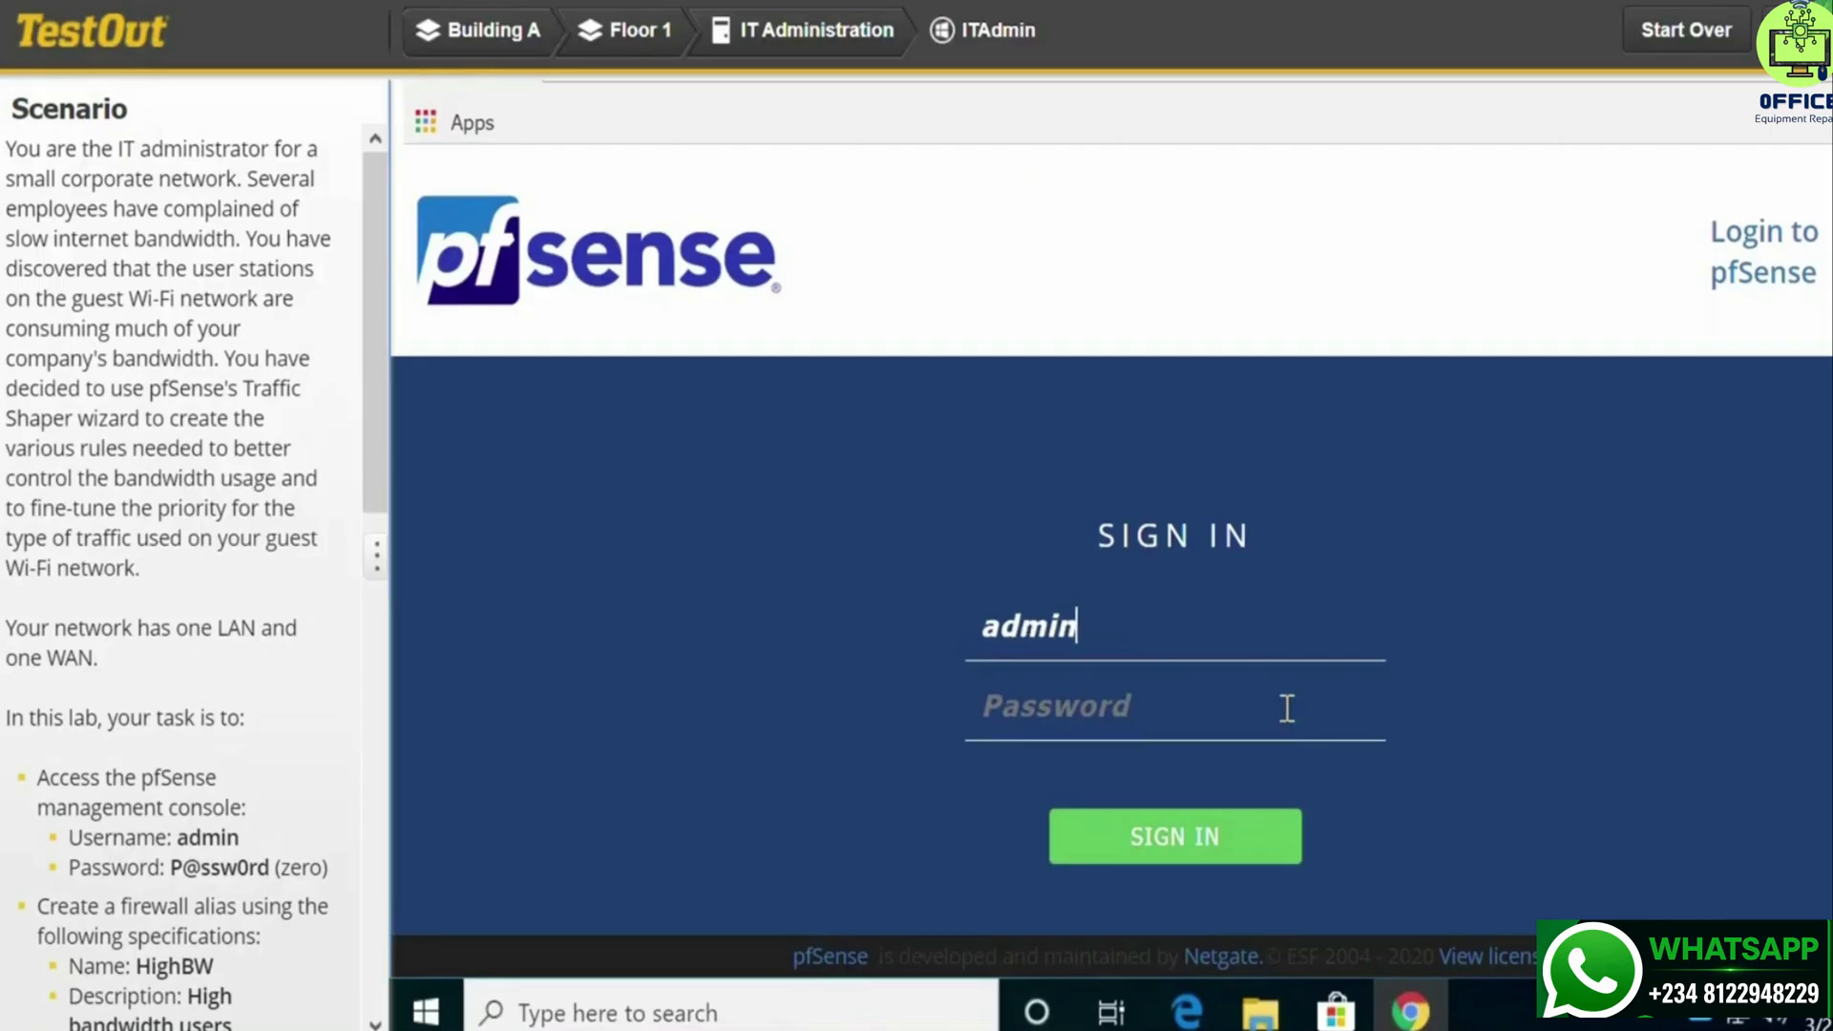
click(1287, 709)
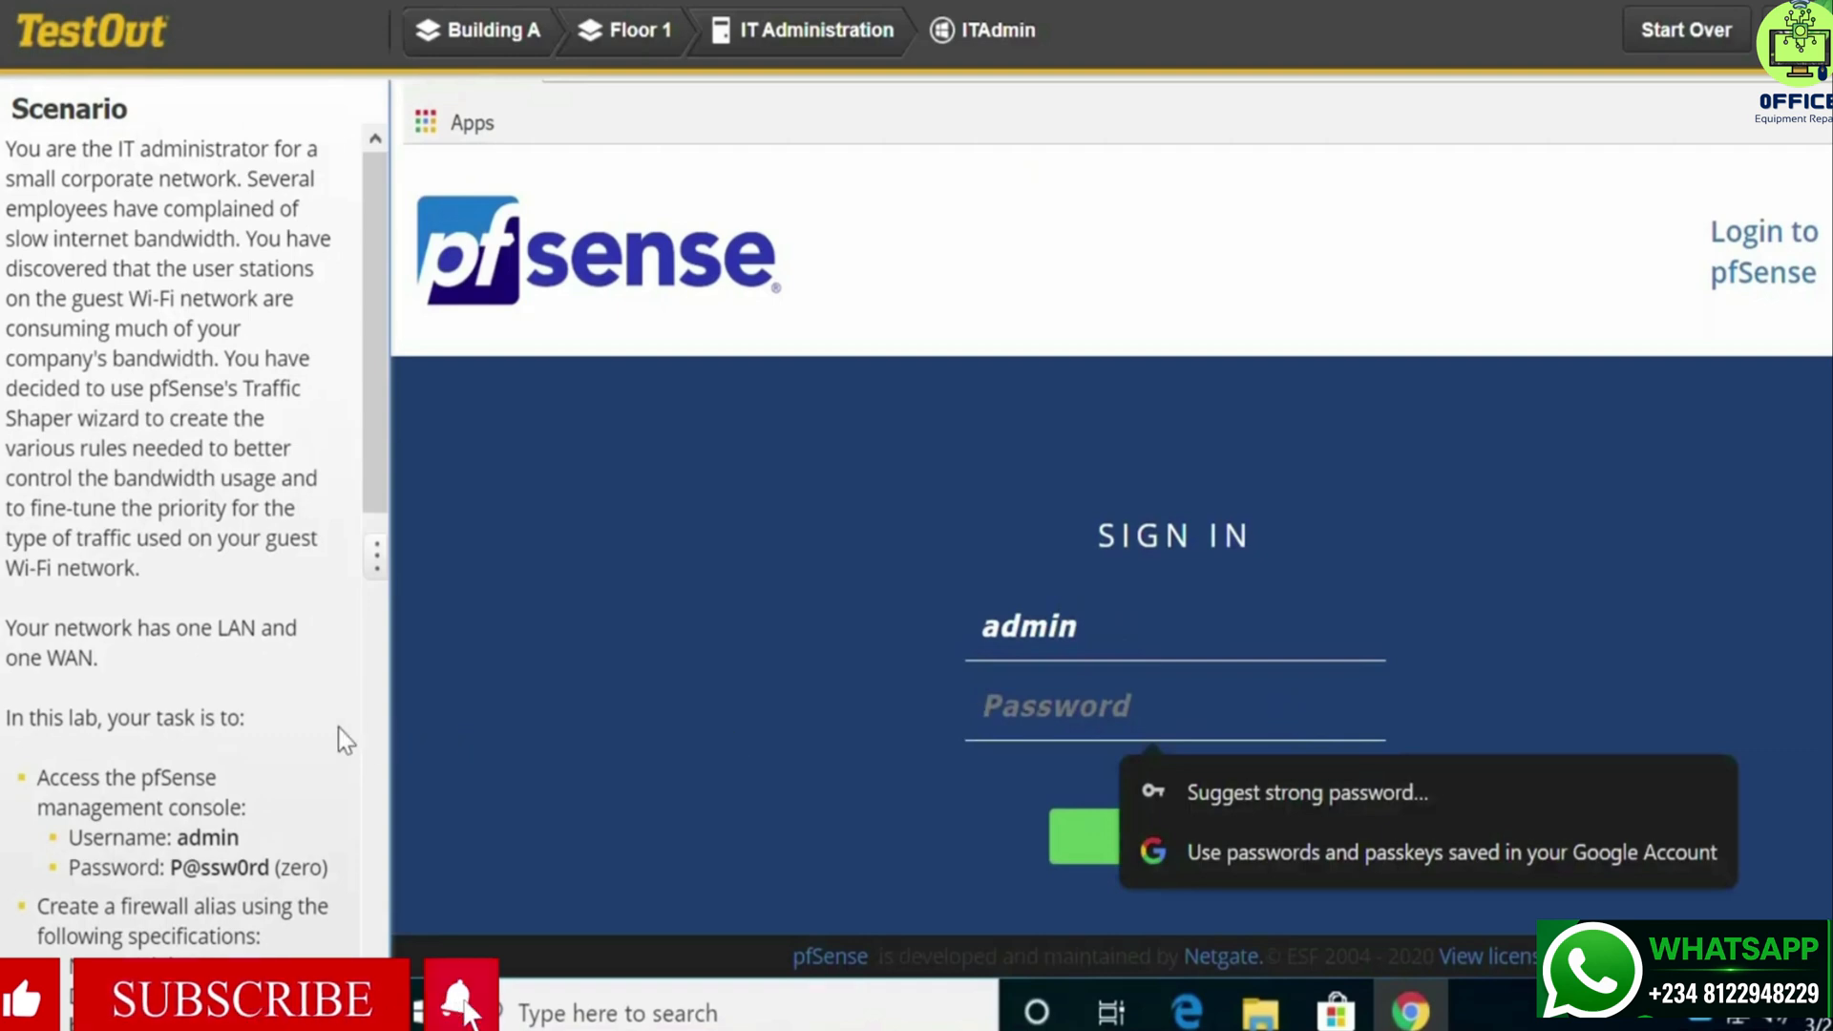
scroll(315, 730, down, 2)
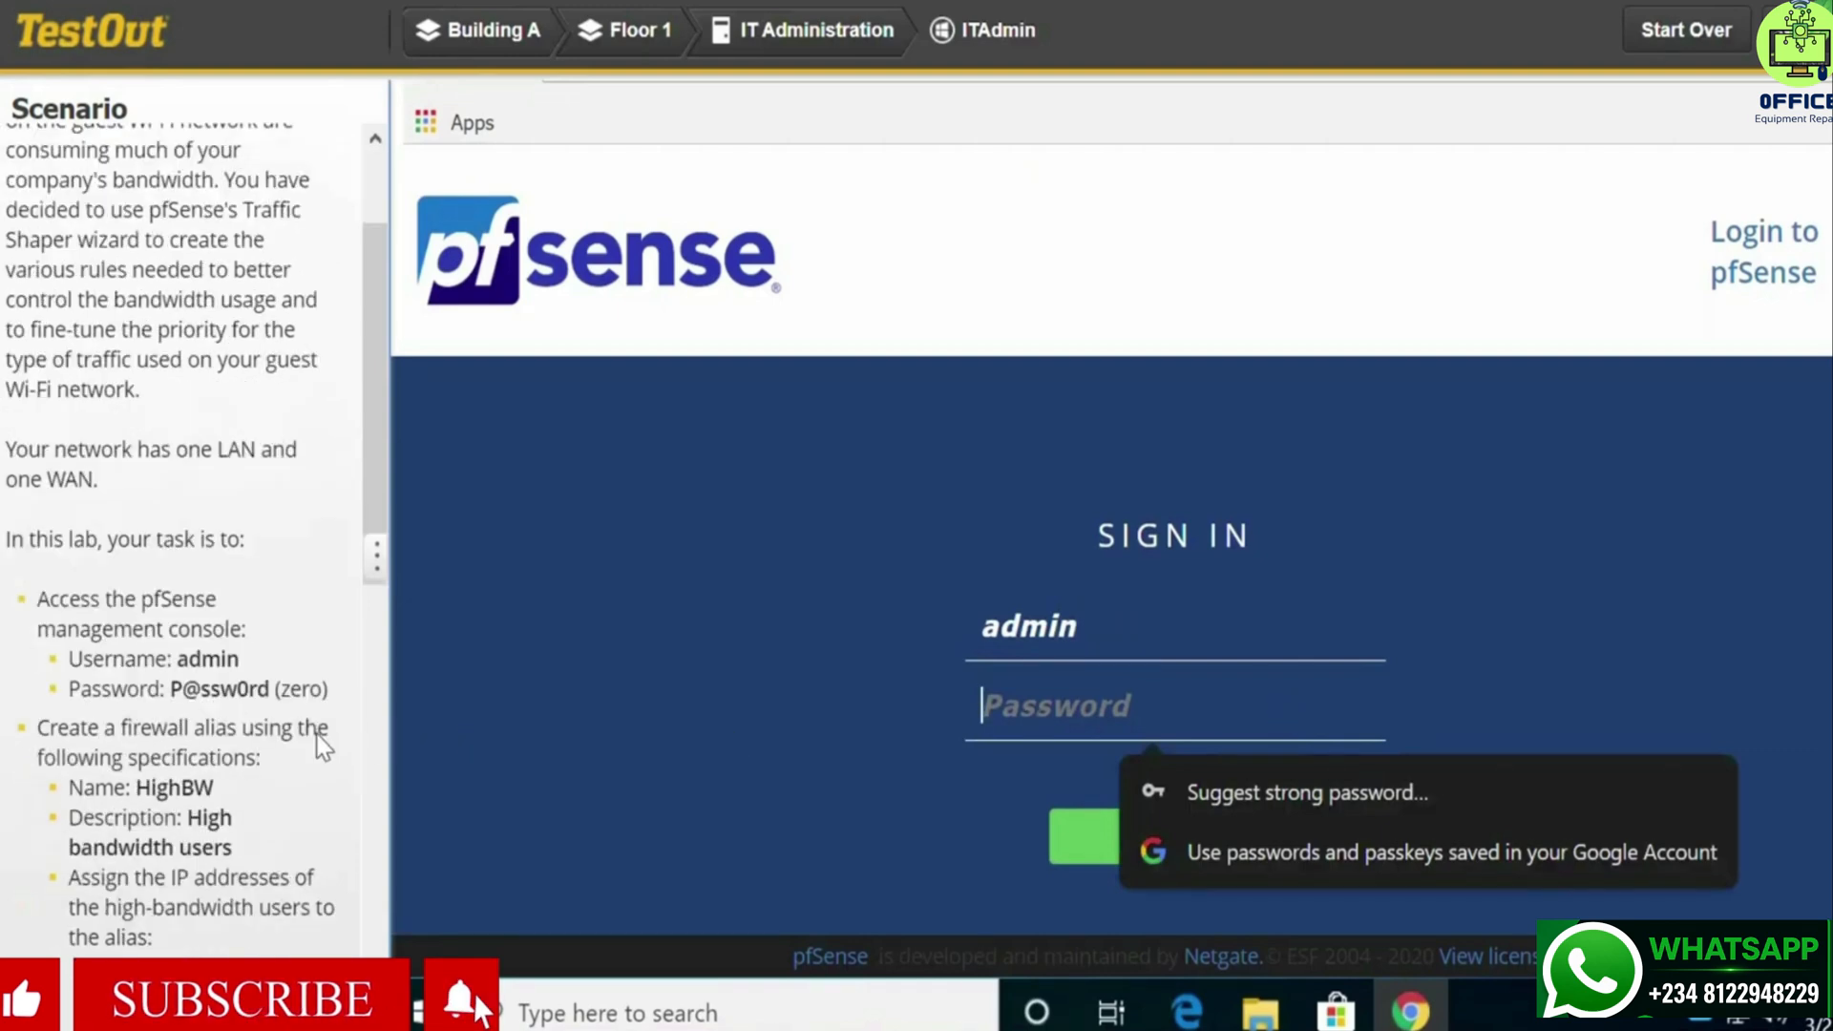
click(262, 690)
drag(261, 692, 177, 703)
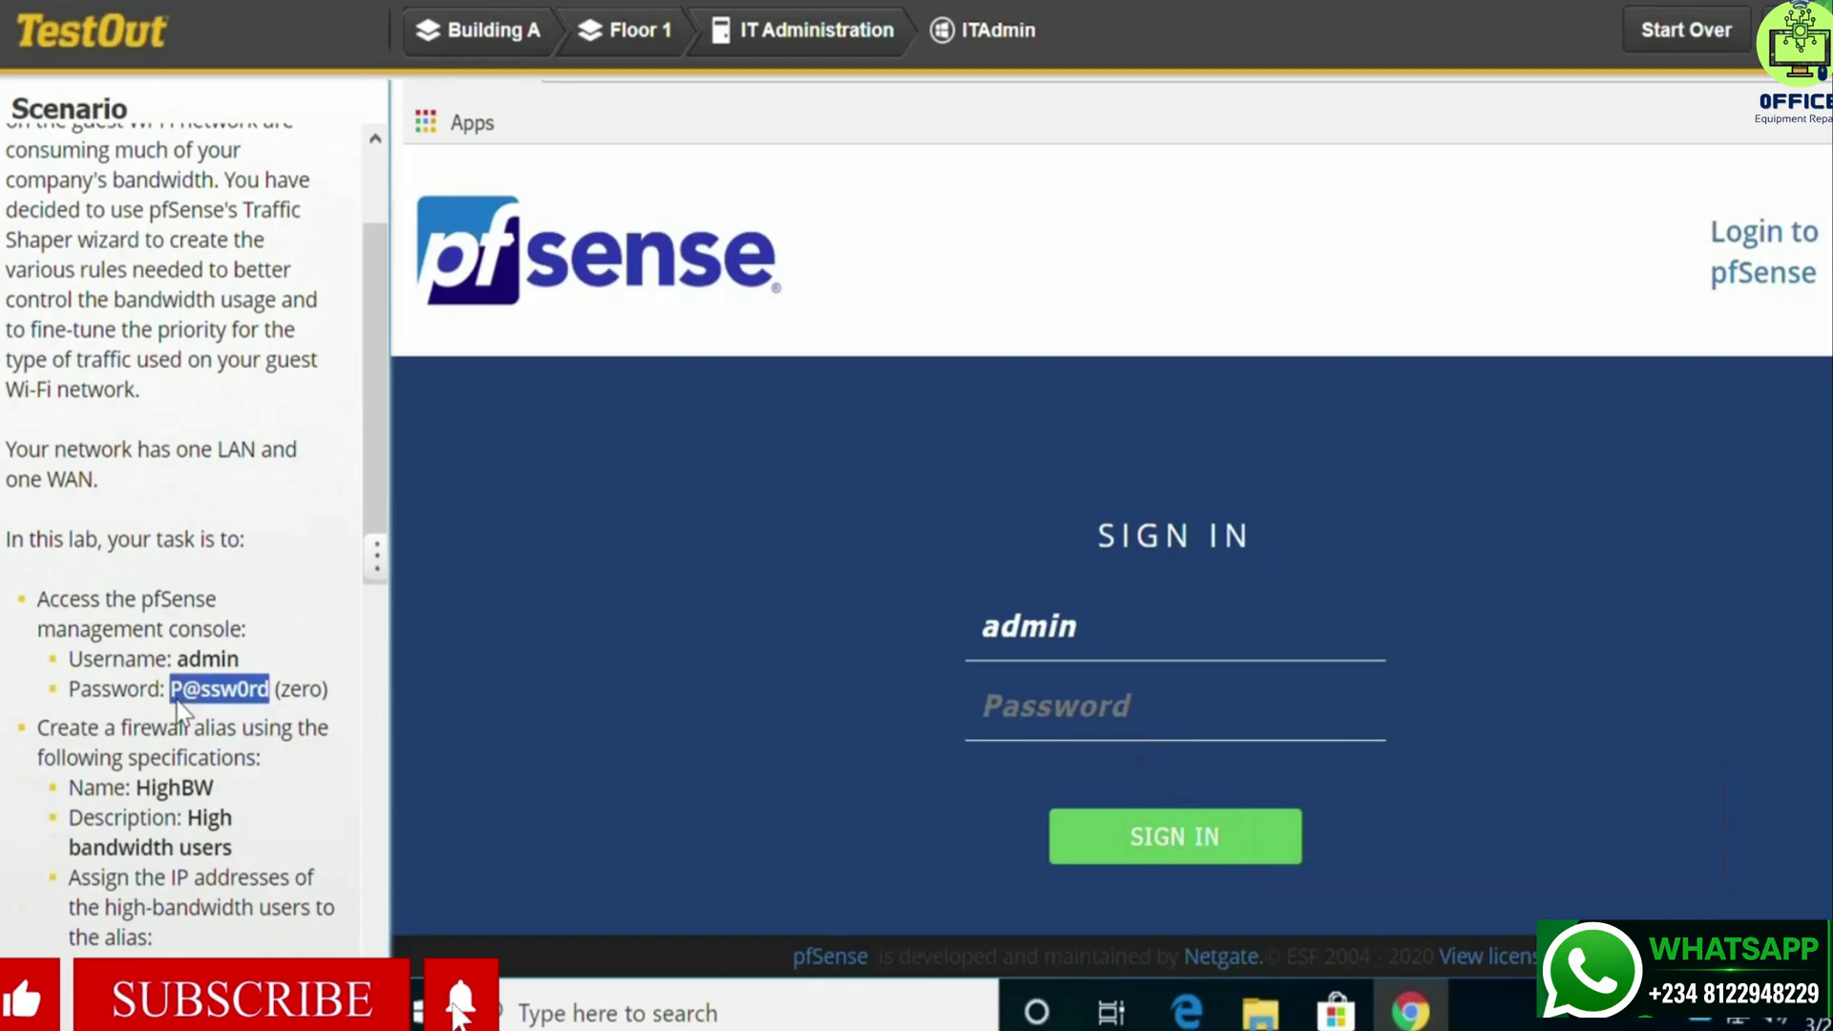
key(ctrl+c)
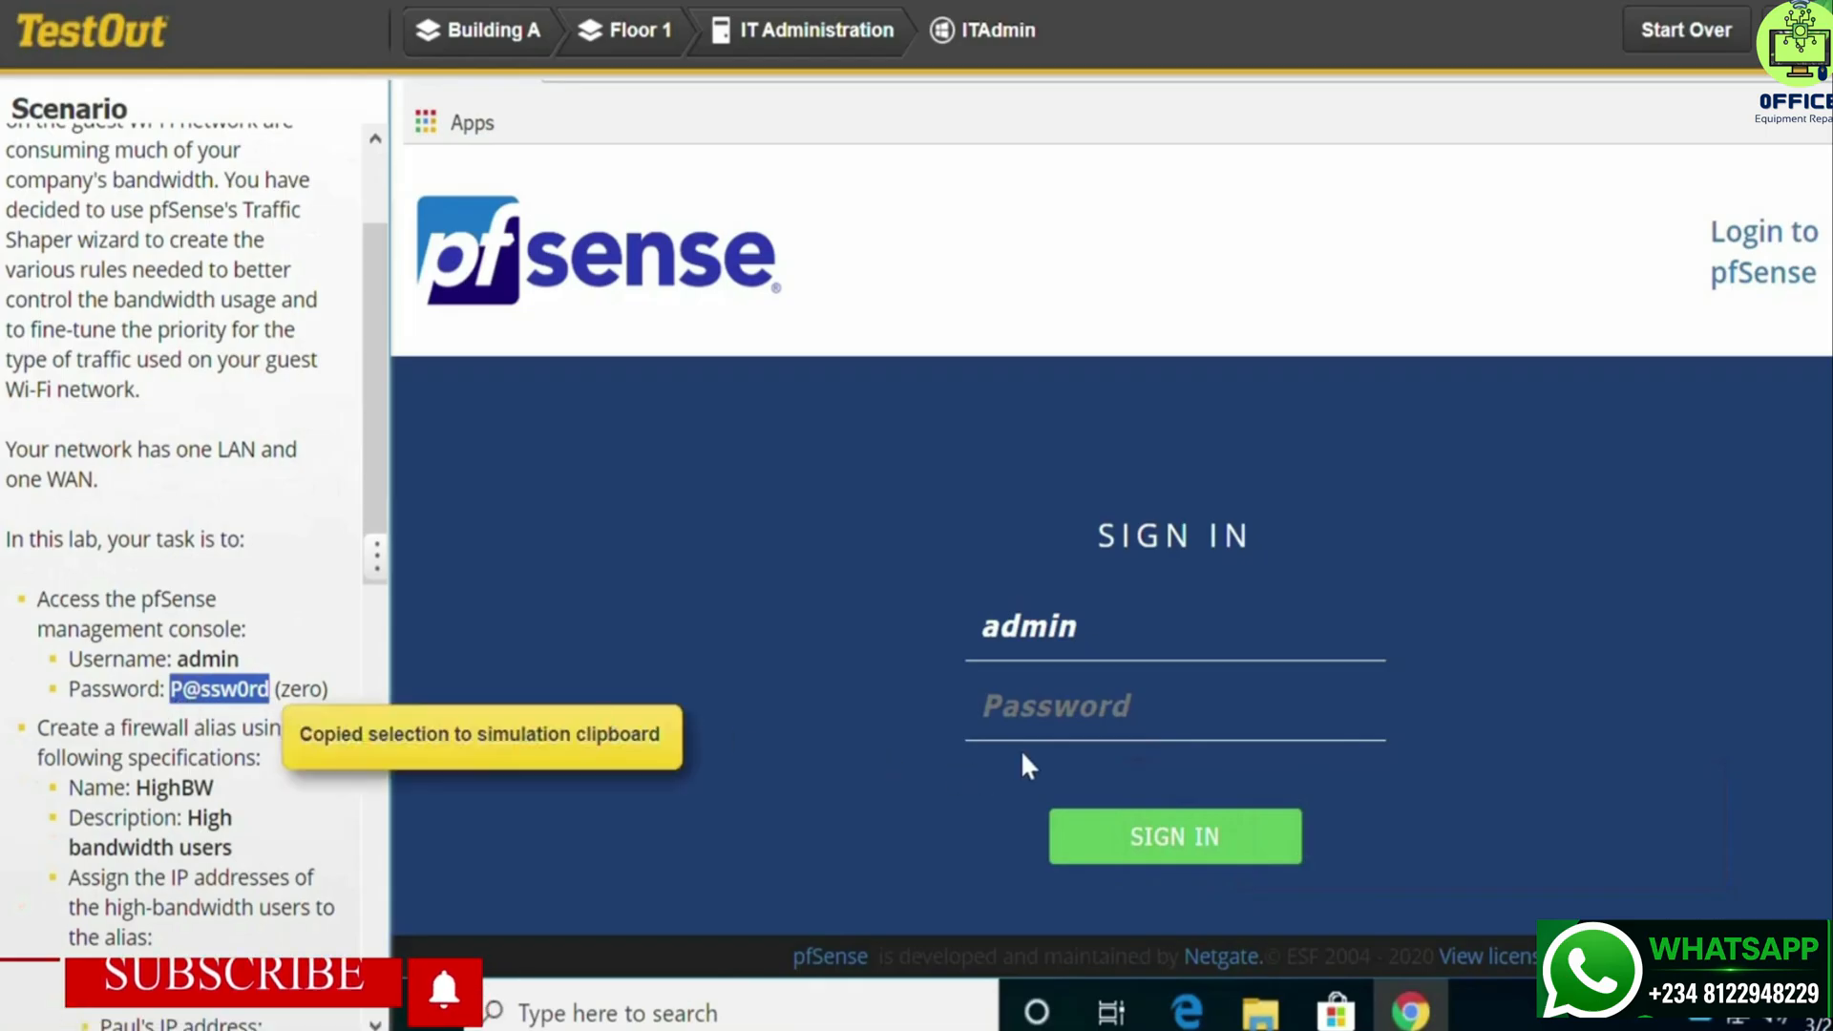
click(1066, 723)
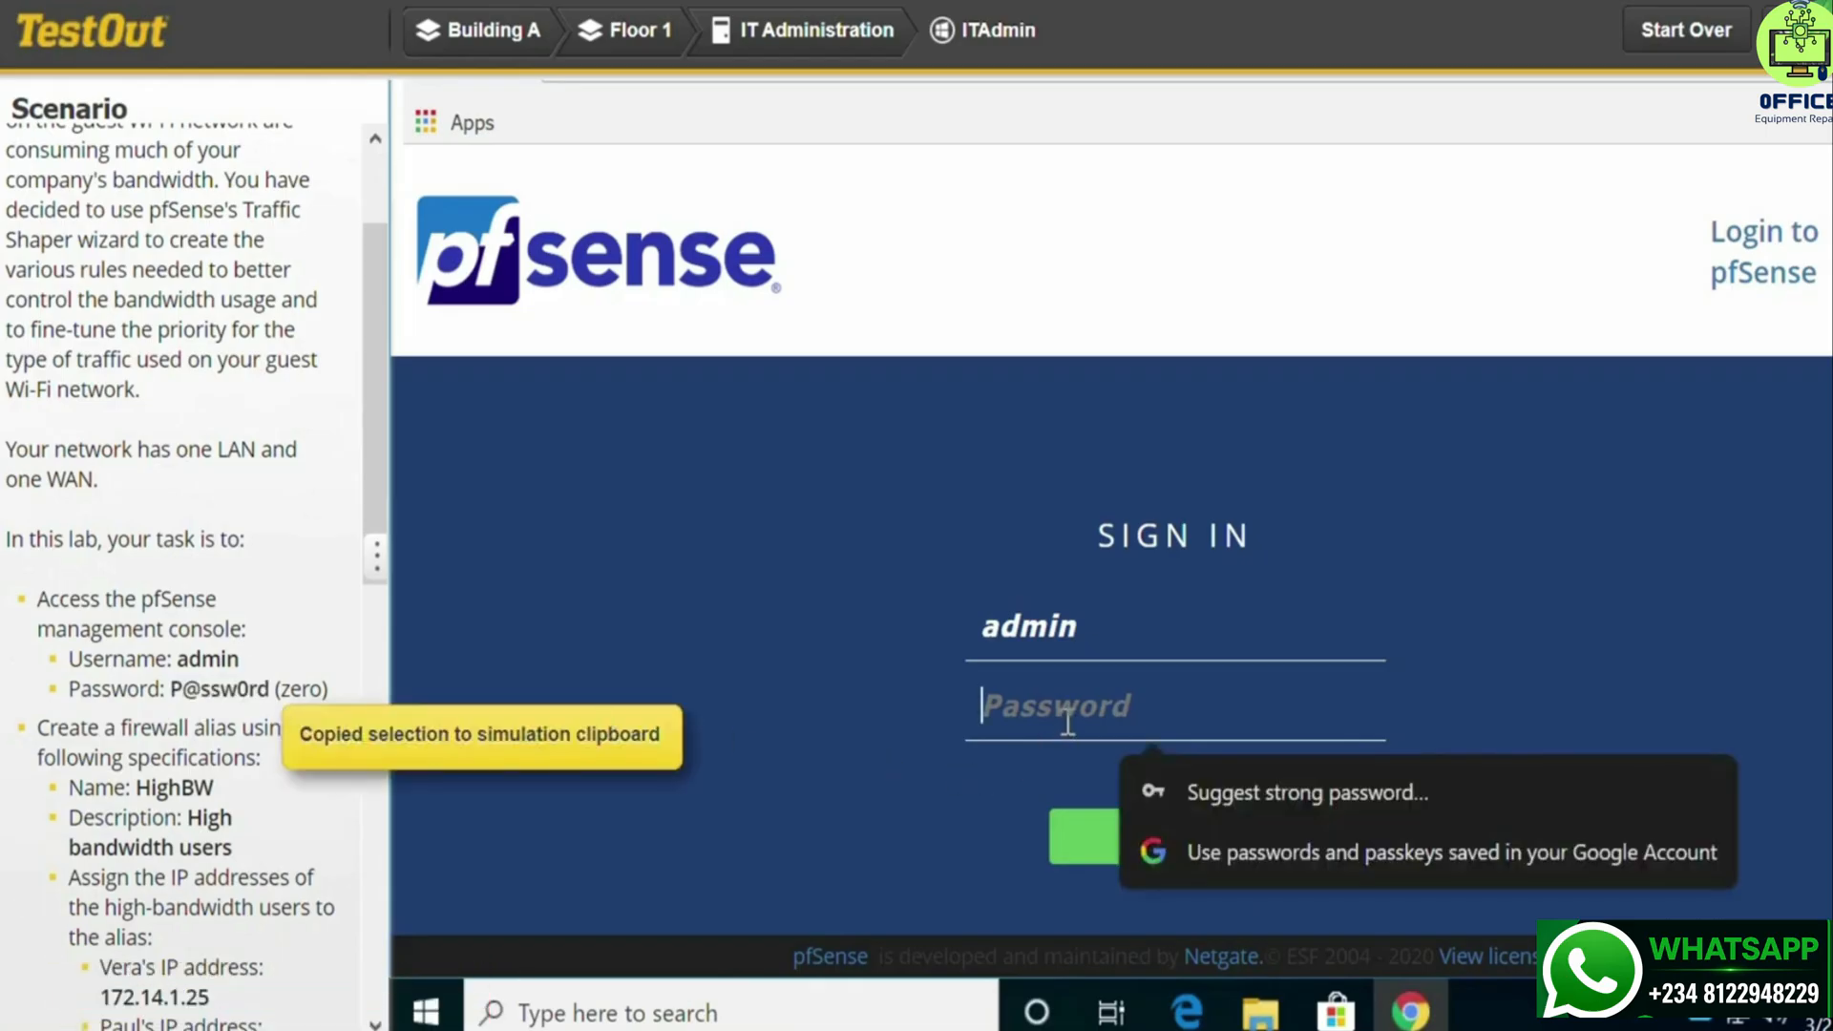
key(ctrl+v)
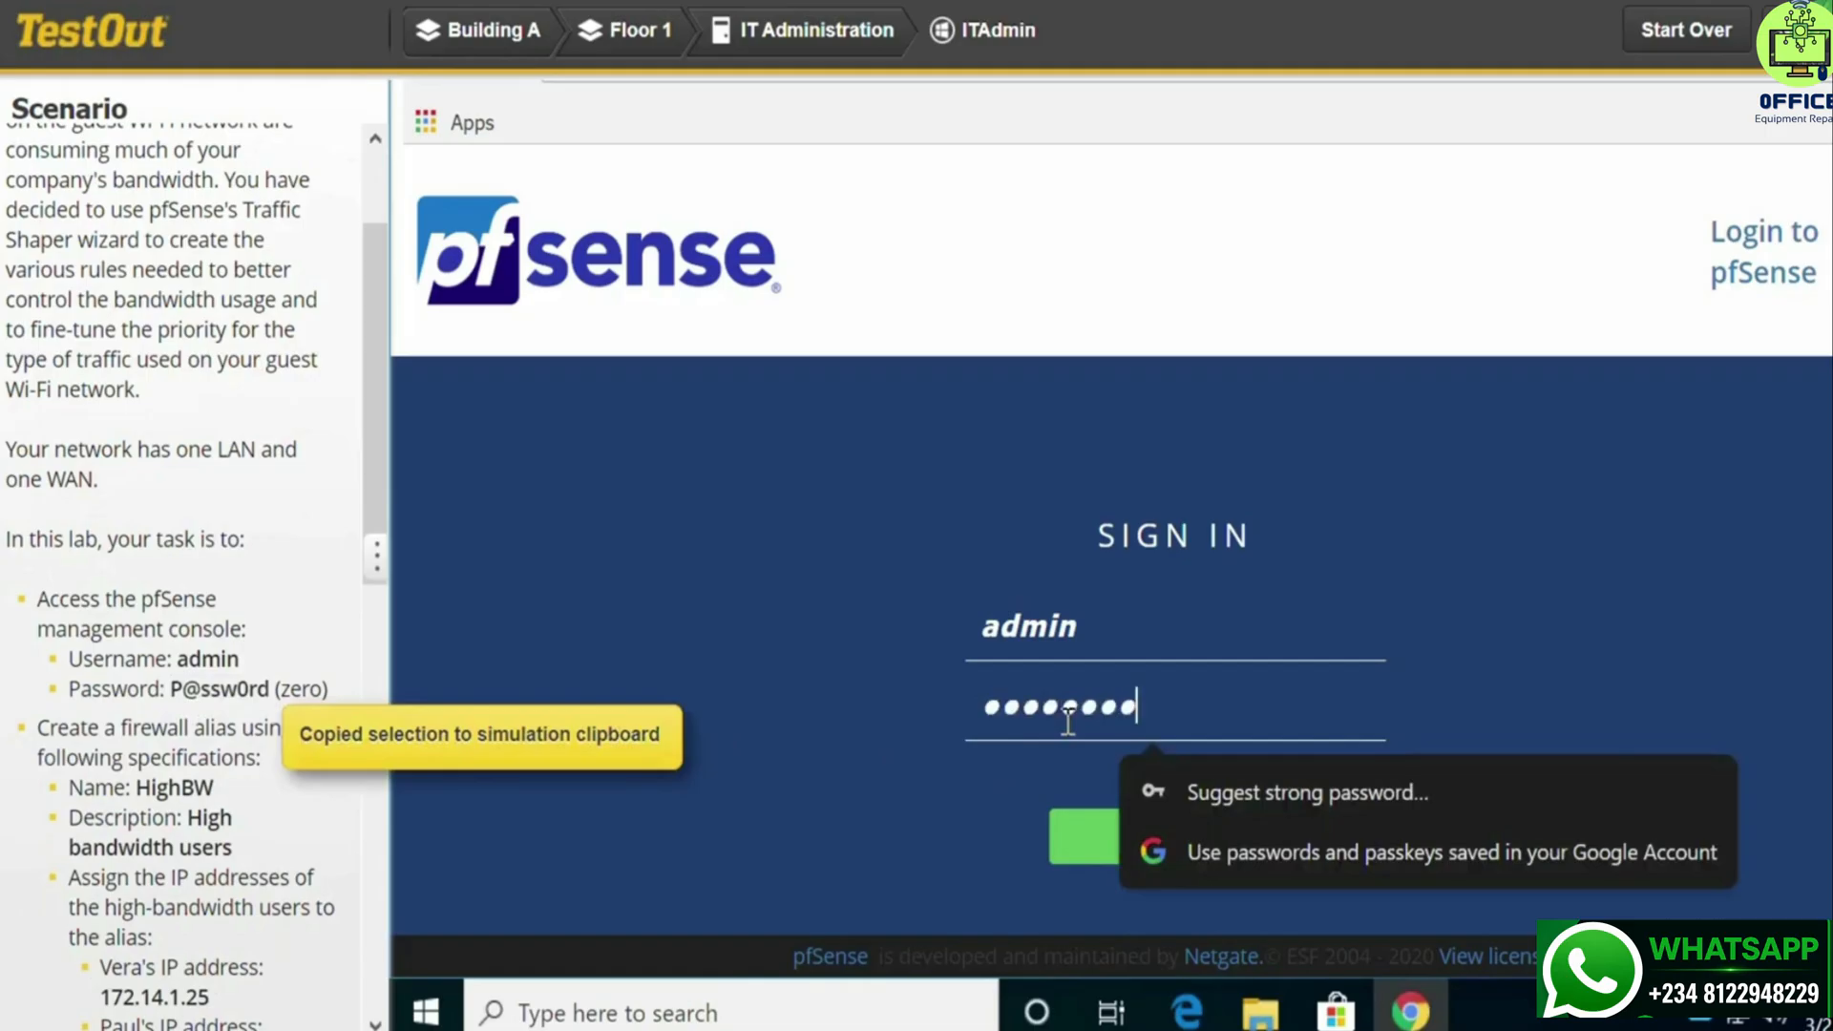
key(Return)
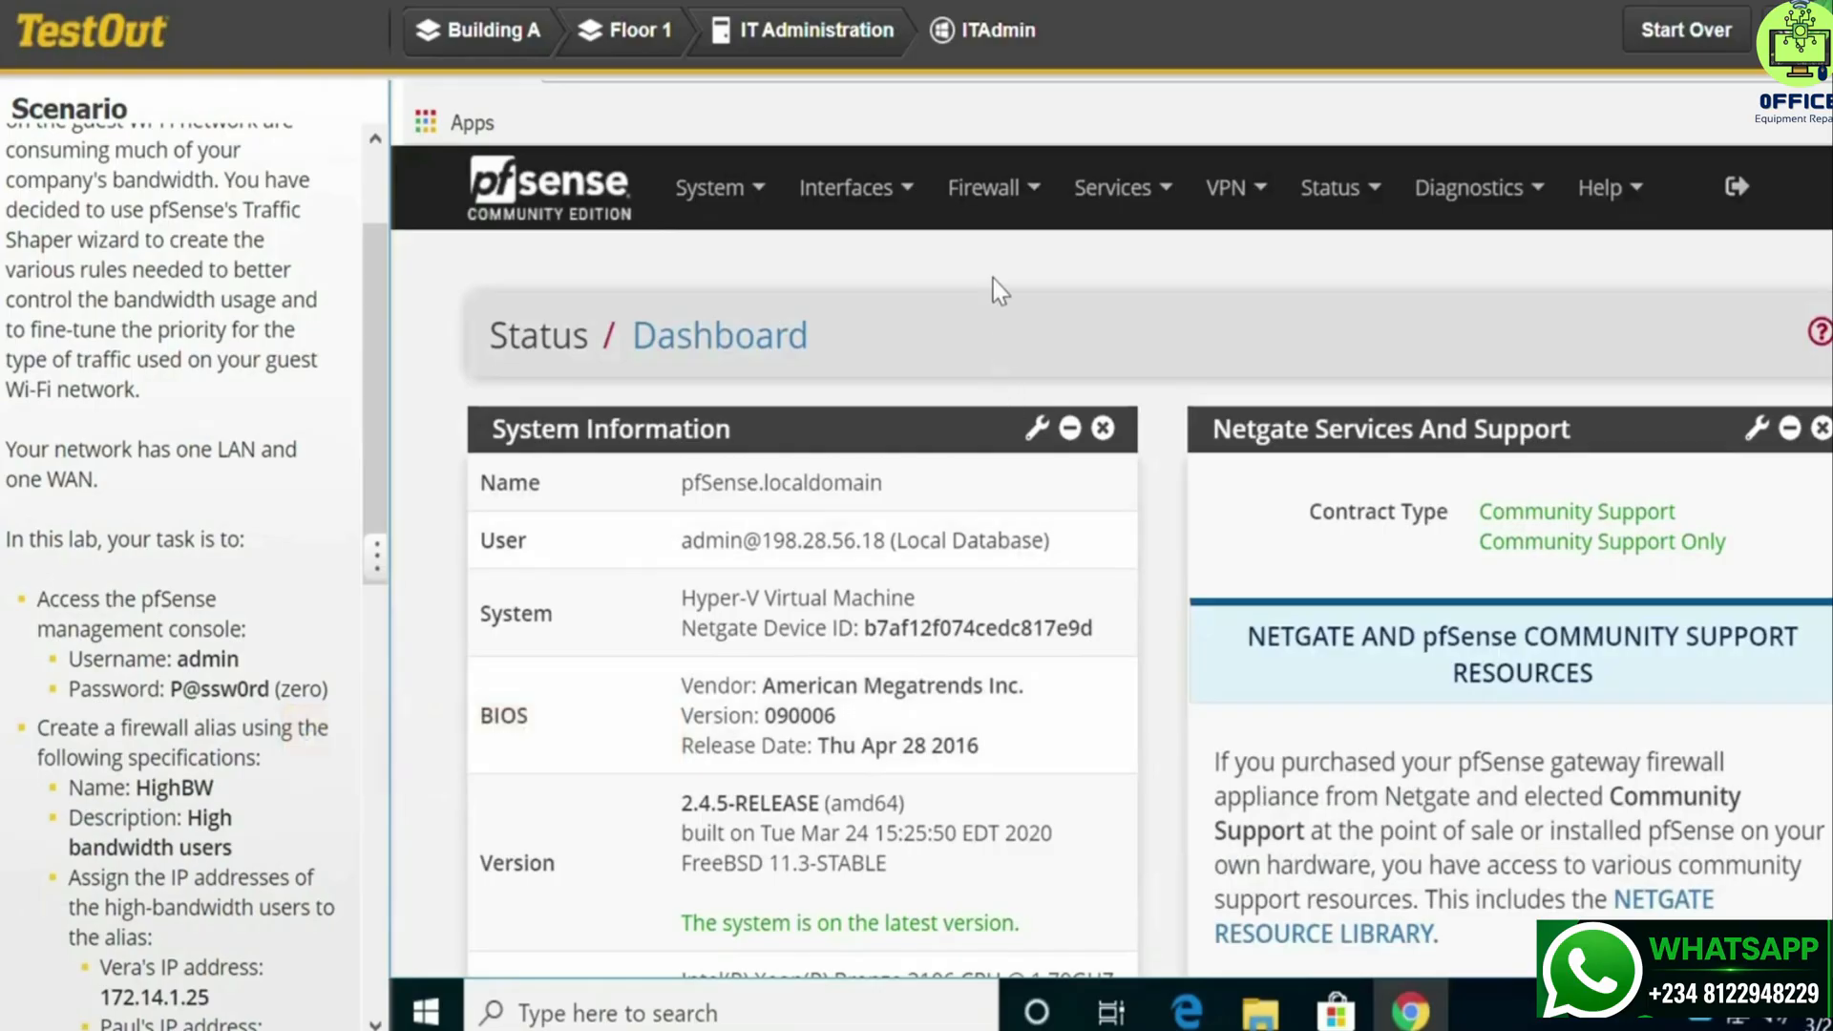
Add a new firewall IP alias and name it HighBW.
click(989, 202)
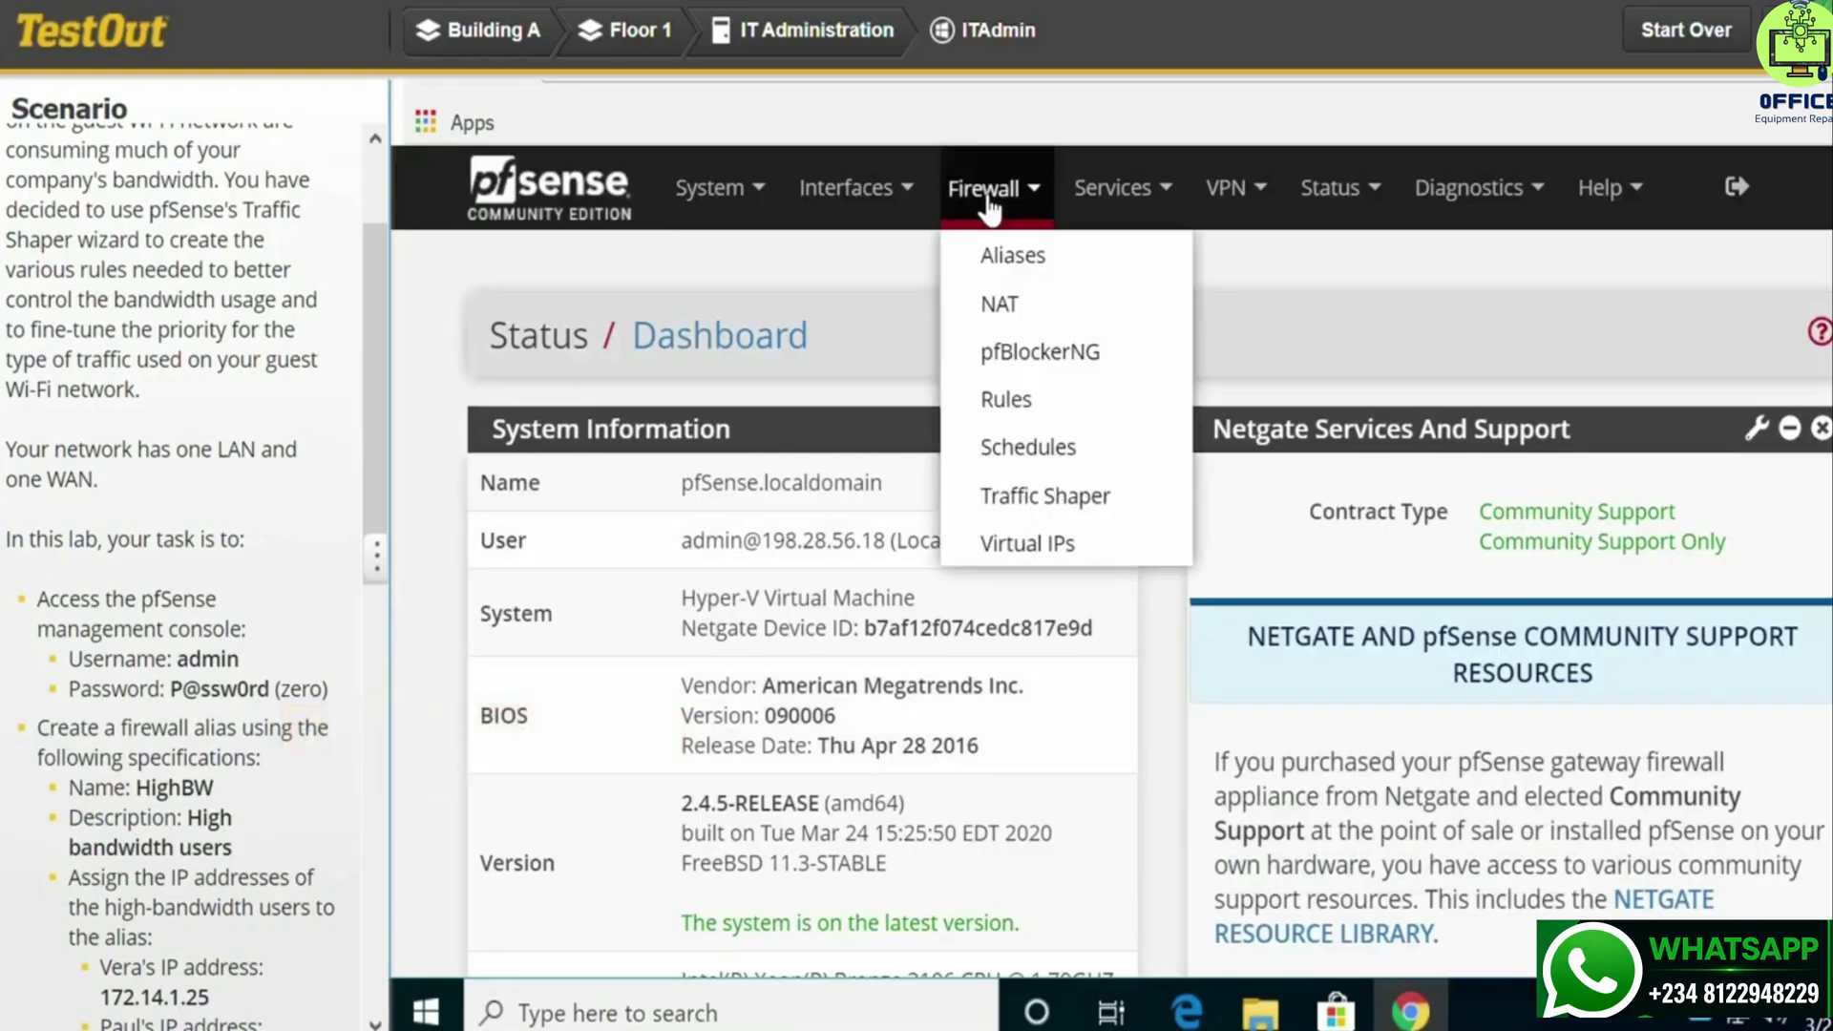
click(1013, 276)
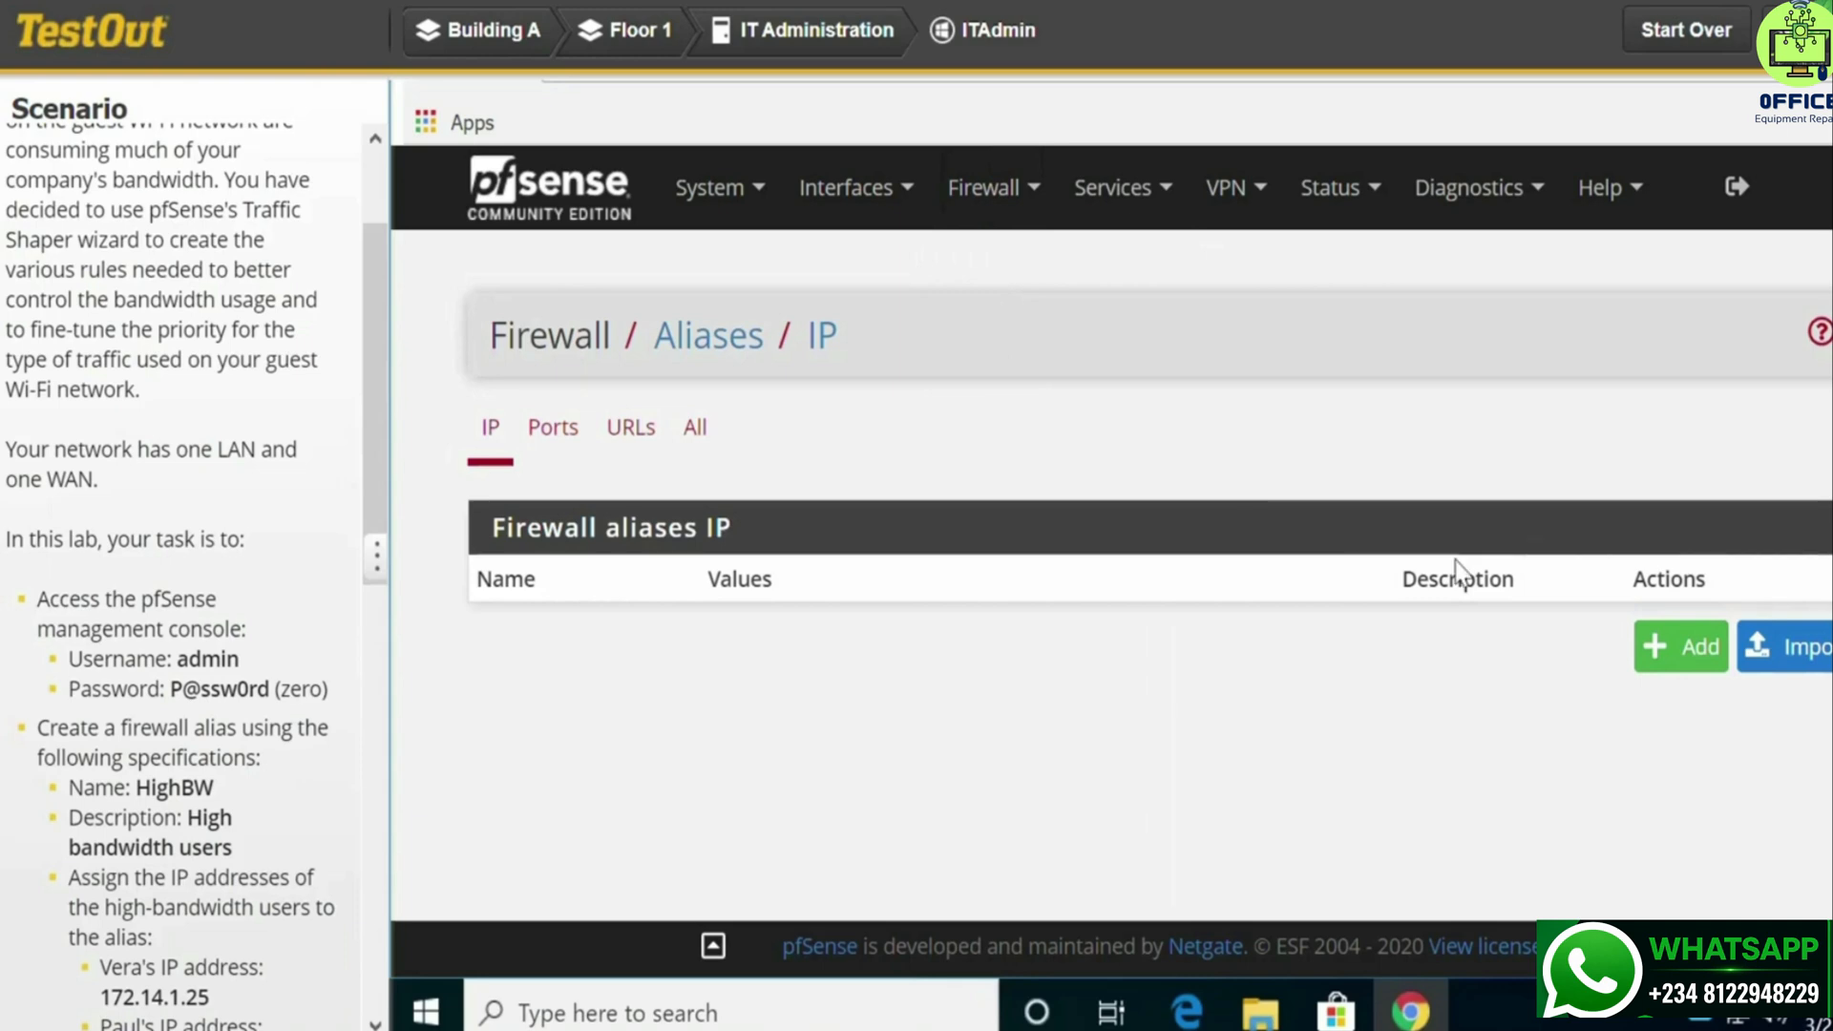
click(1691, 676)
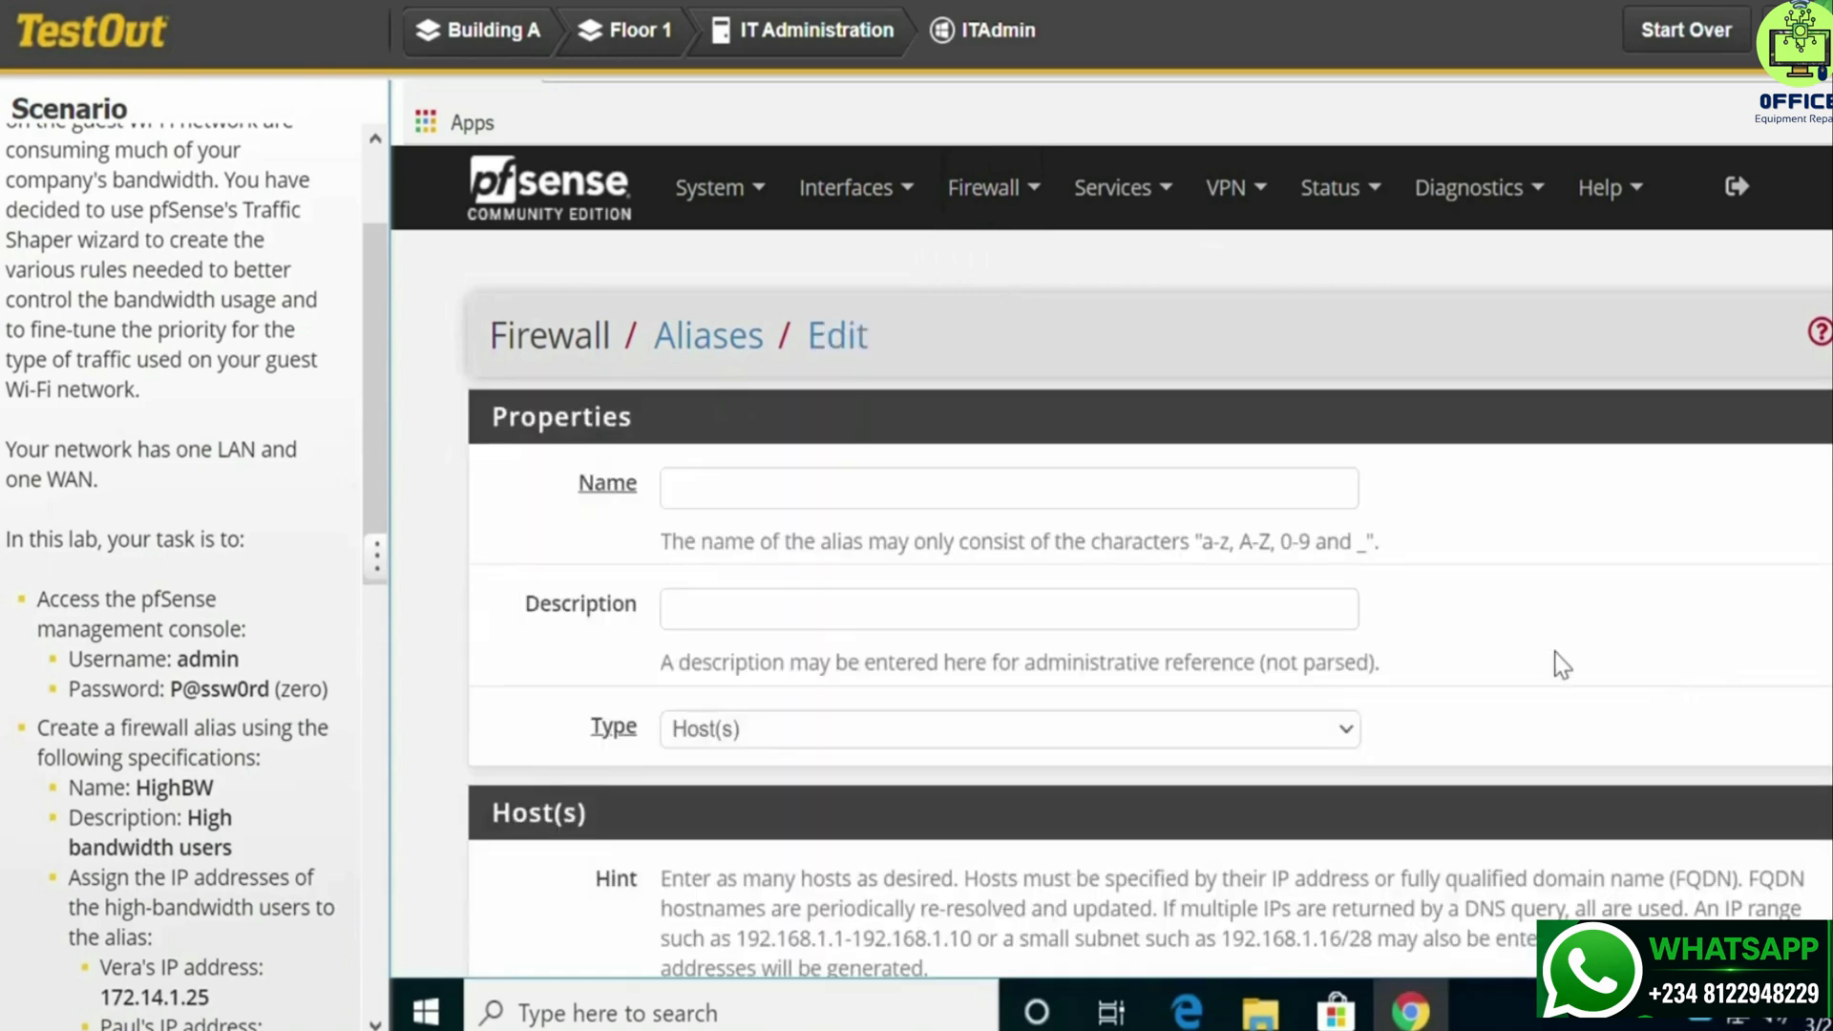
click(812, 496)
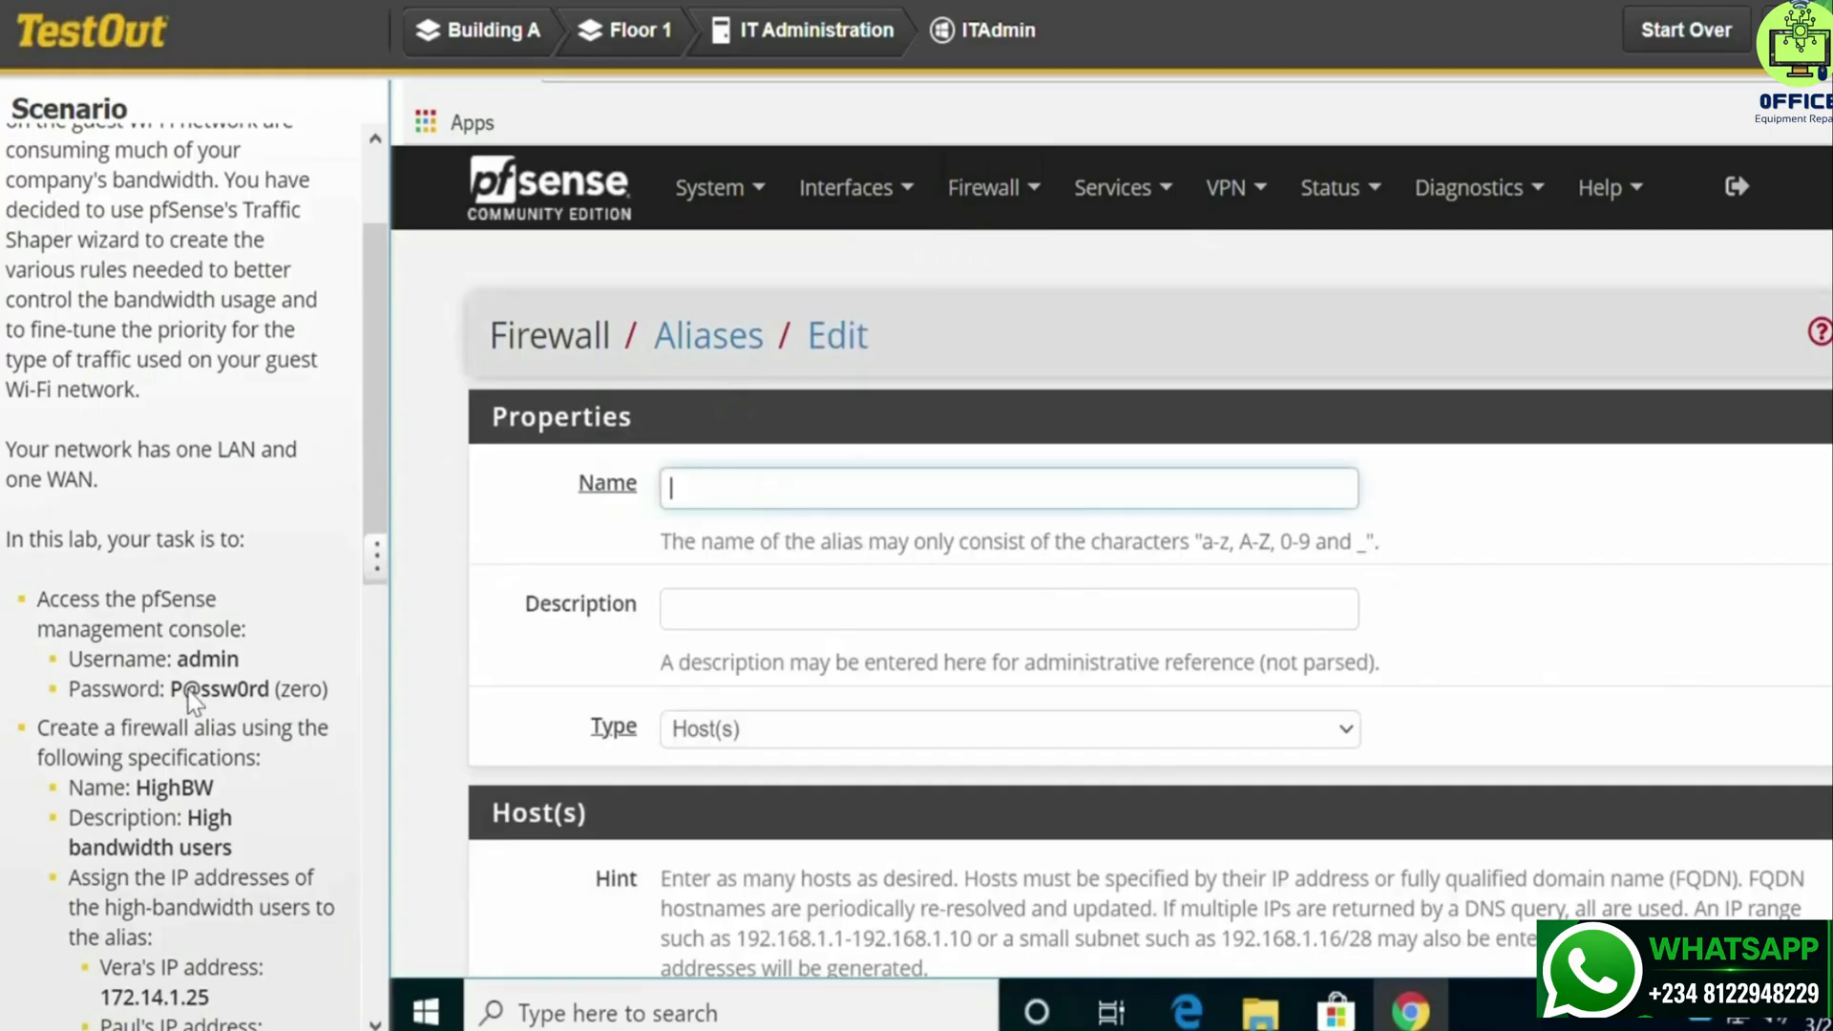
scroll(182, 697, down, 3)
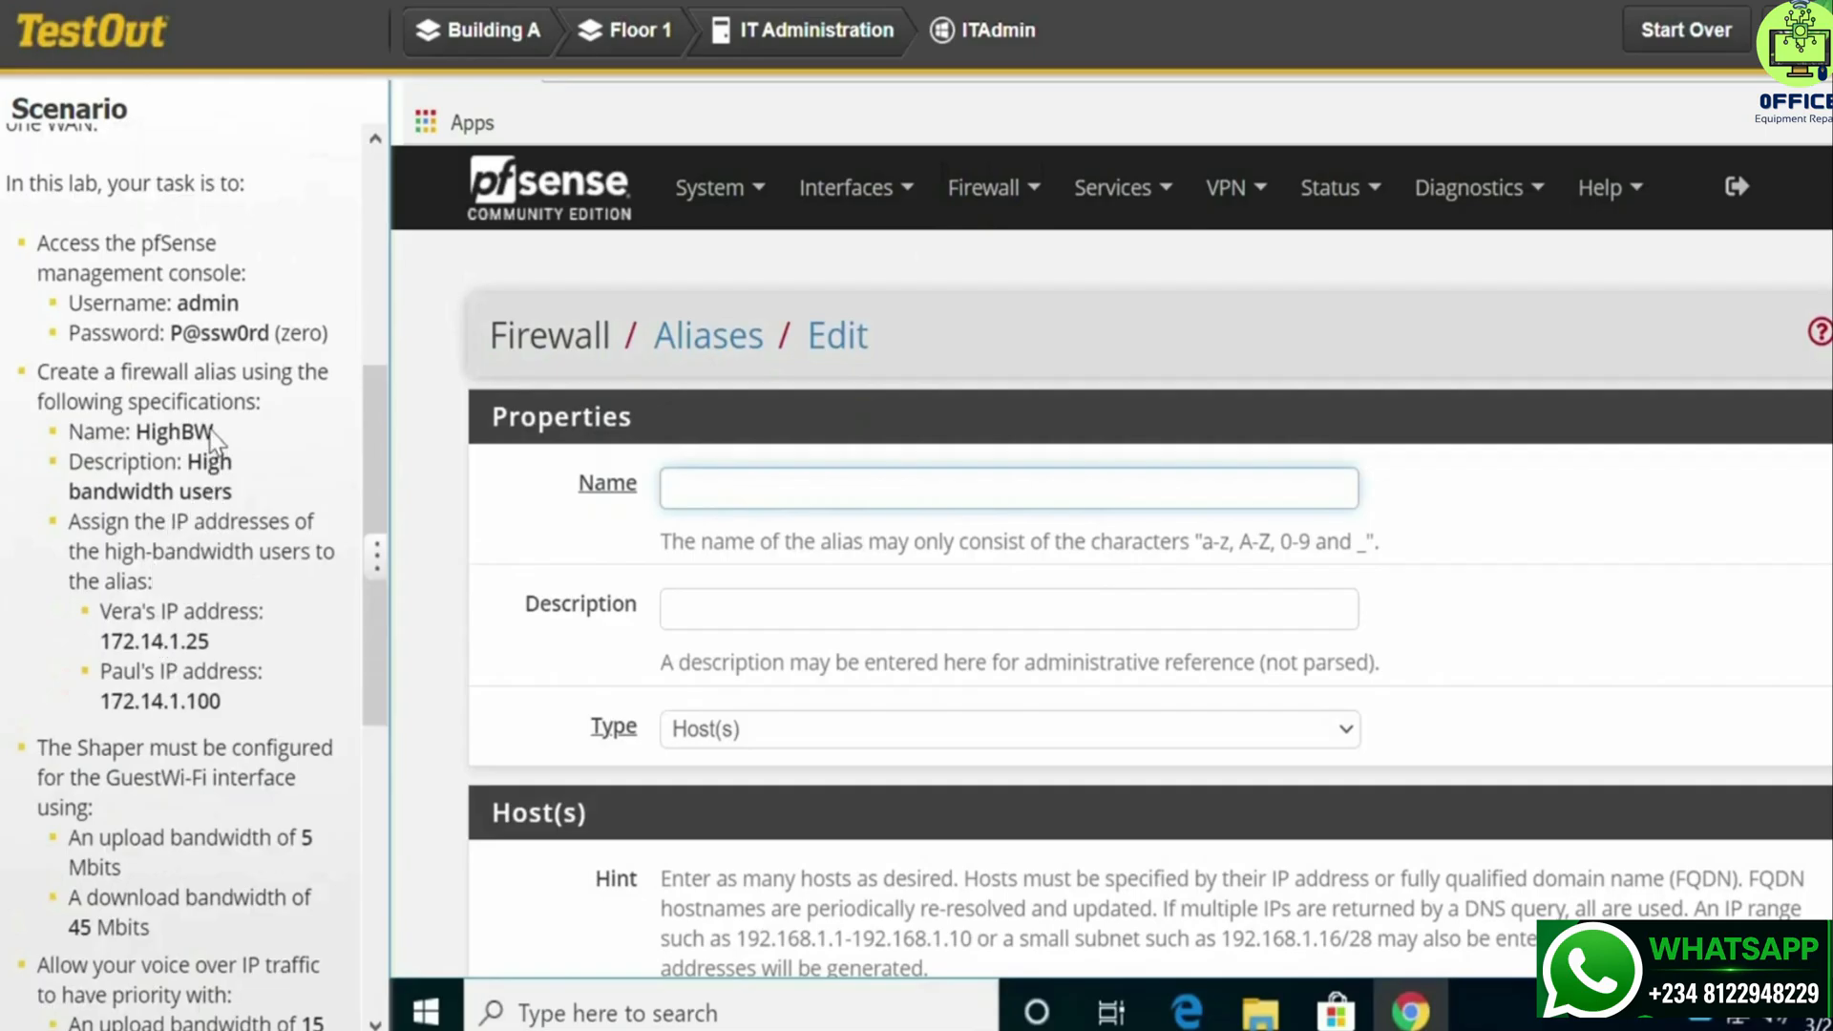
drag(214, 437, 145, 441)
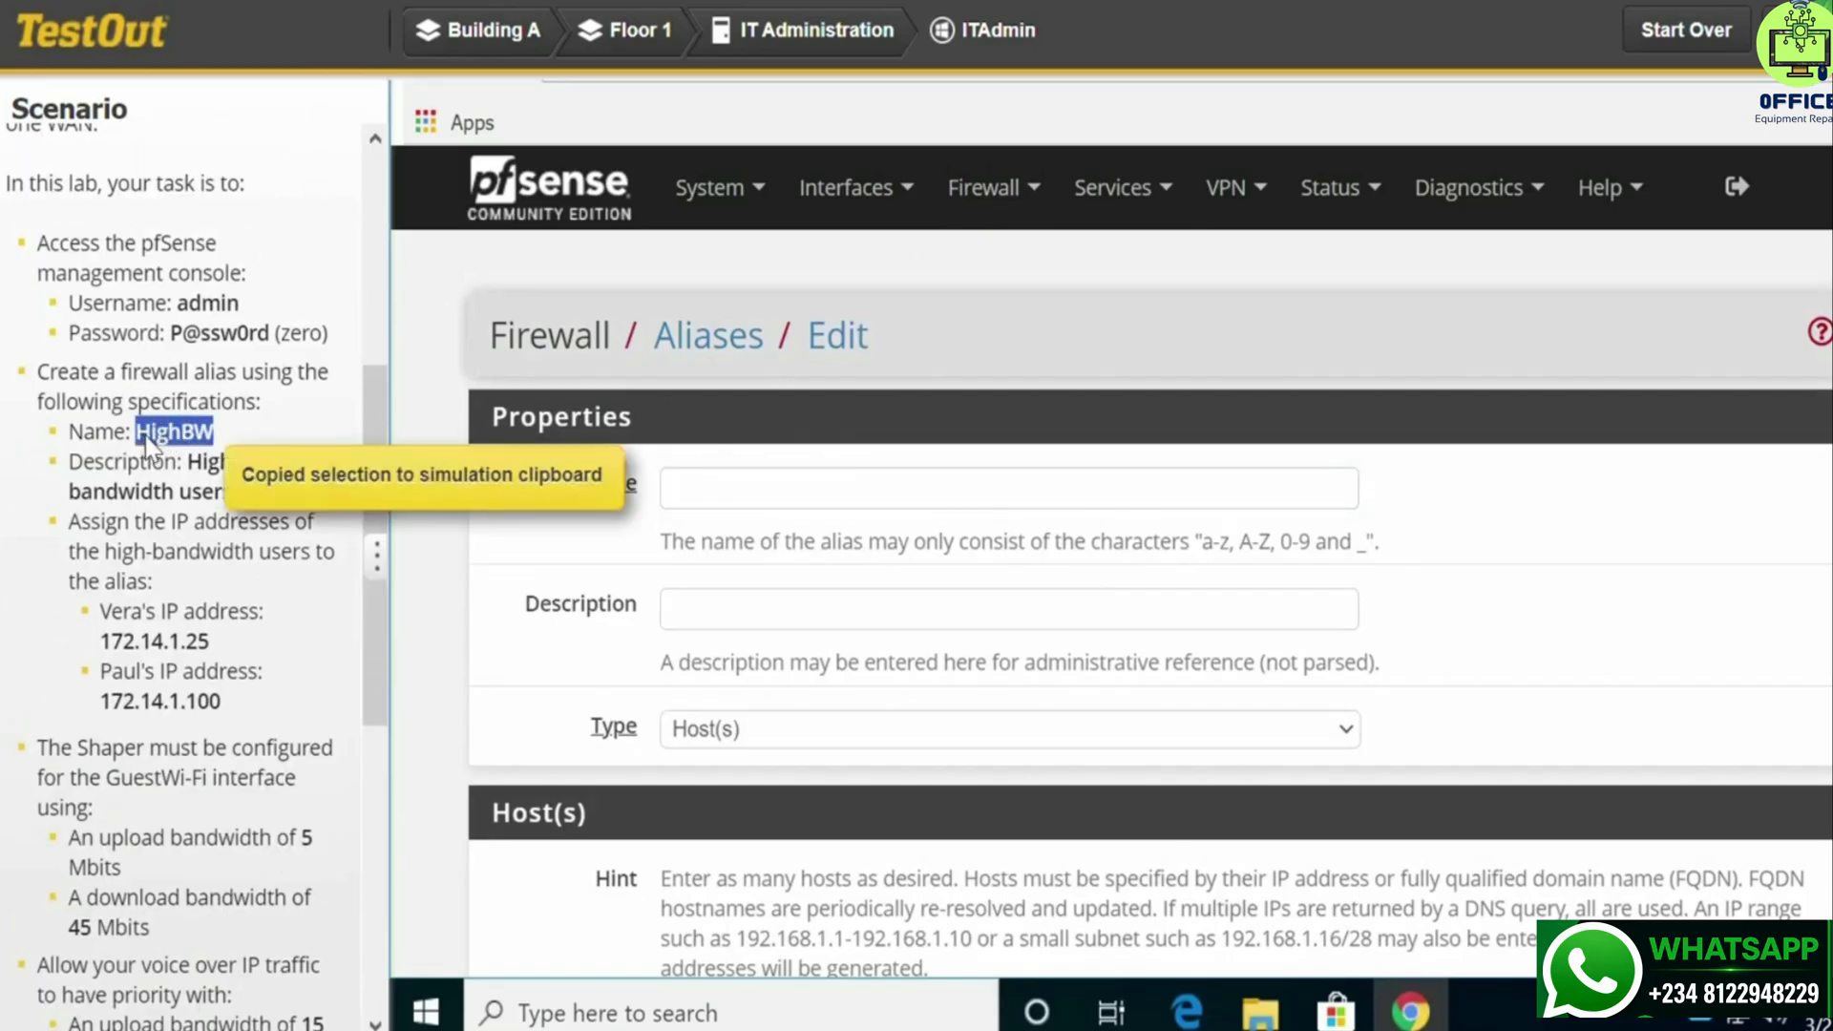
click(717, 482)
key(ctrl+v)
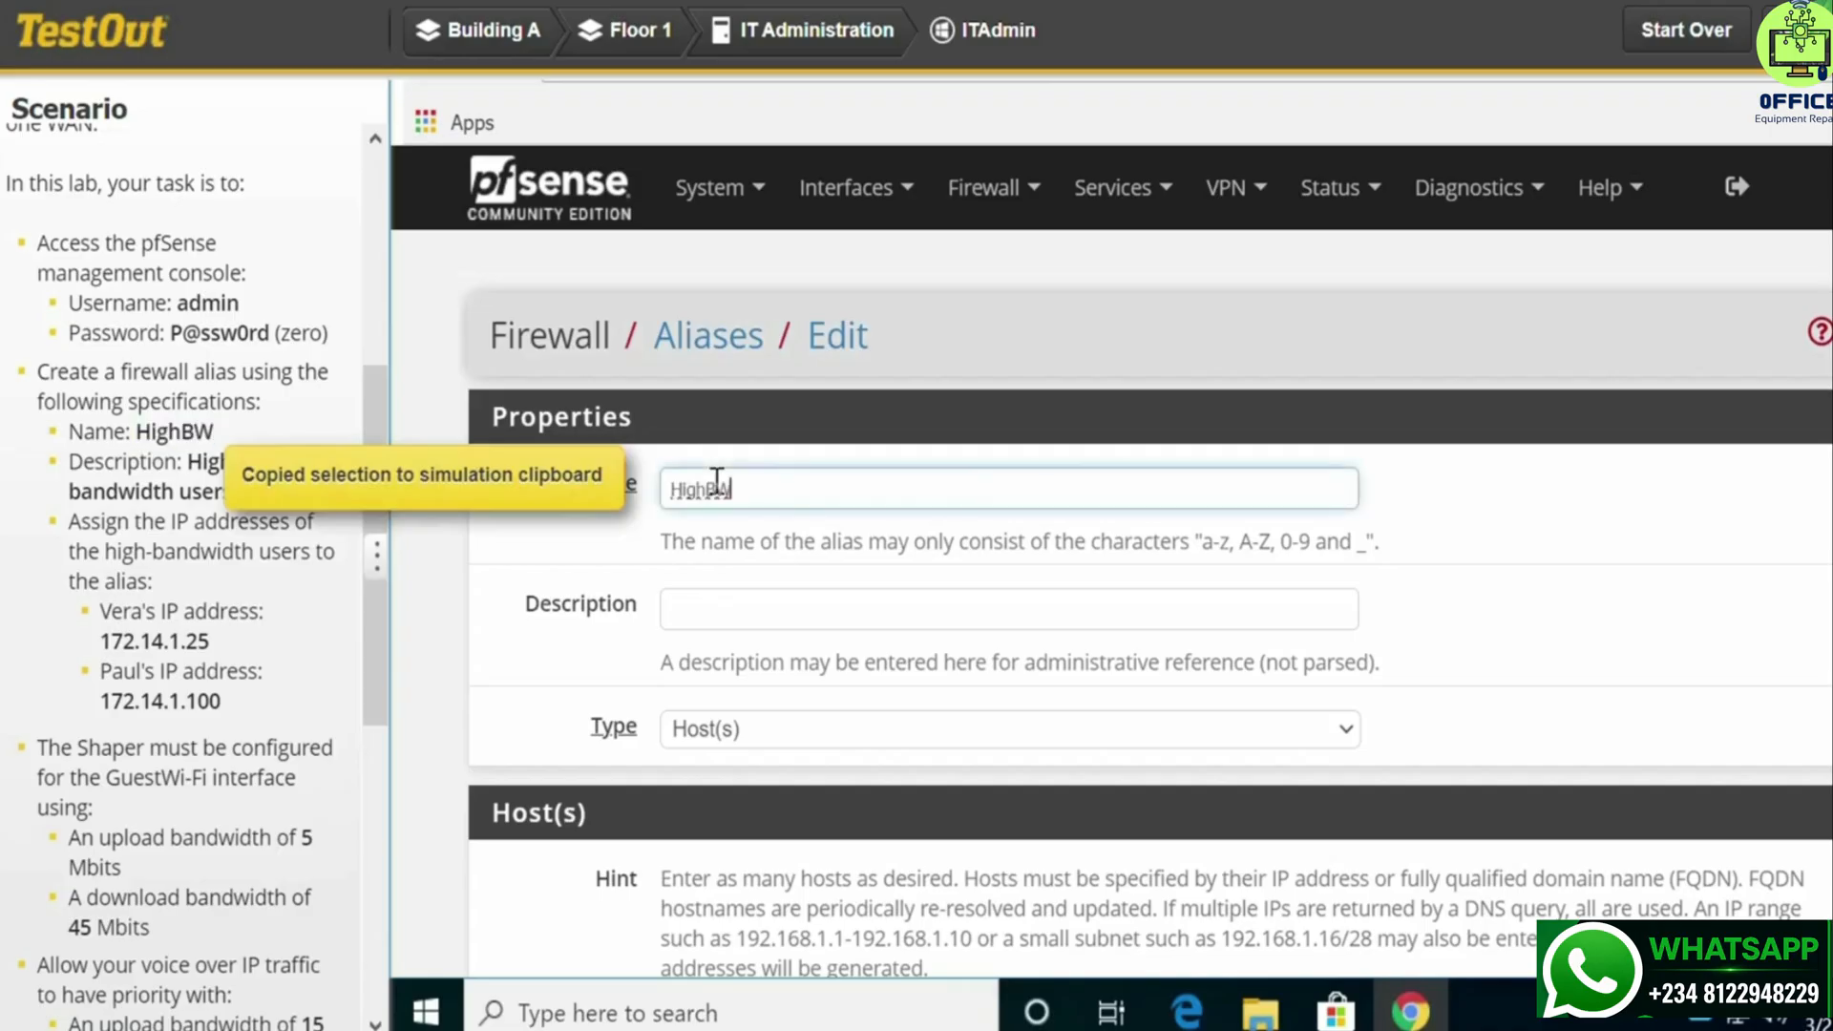
Set the alias description to "High bandwidth users" as given in the scenario.
click(724, 612)
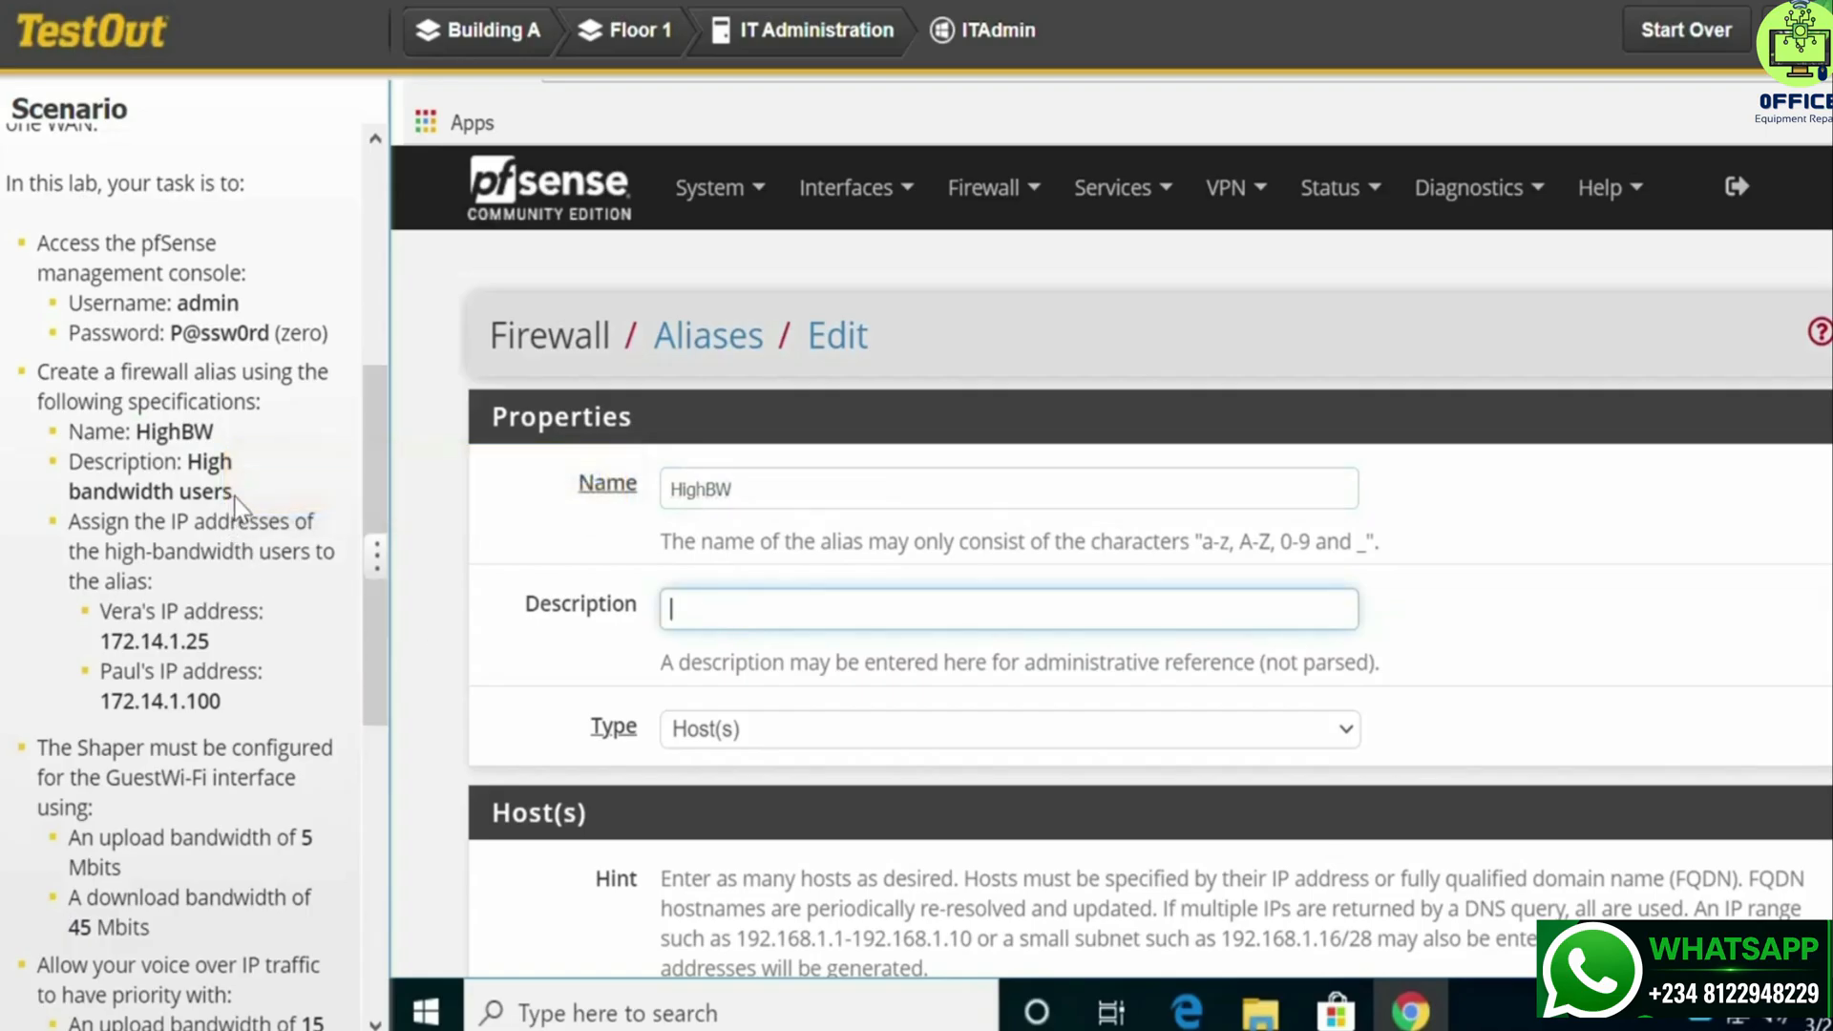
drag(235, 506, 203, 482)
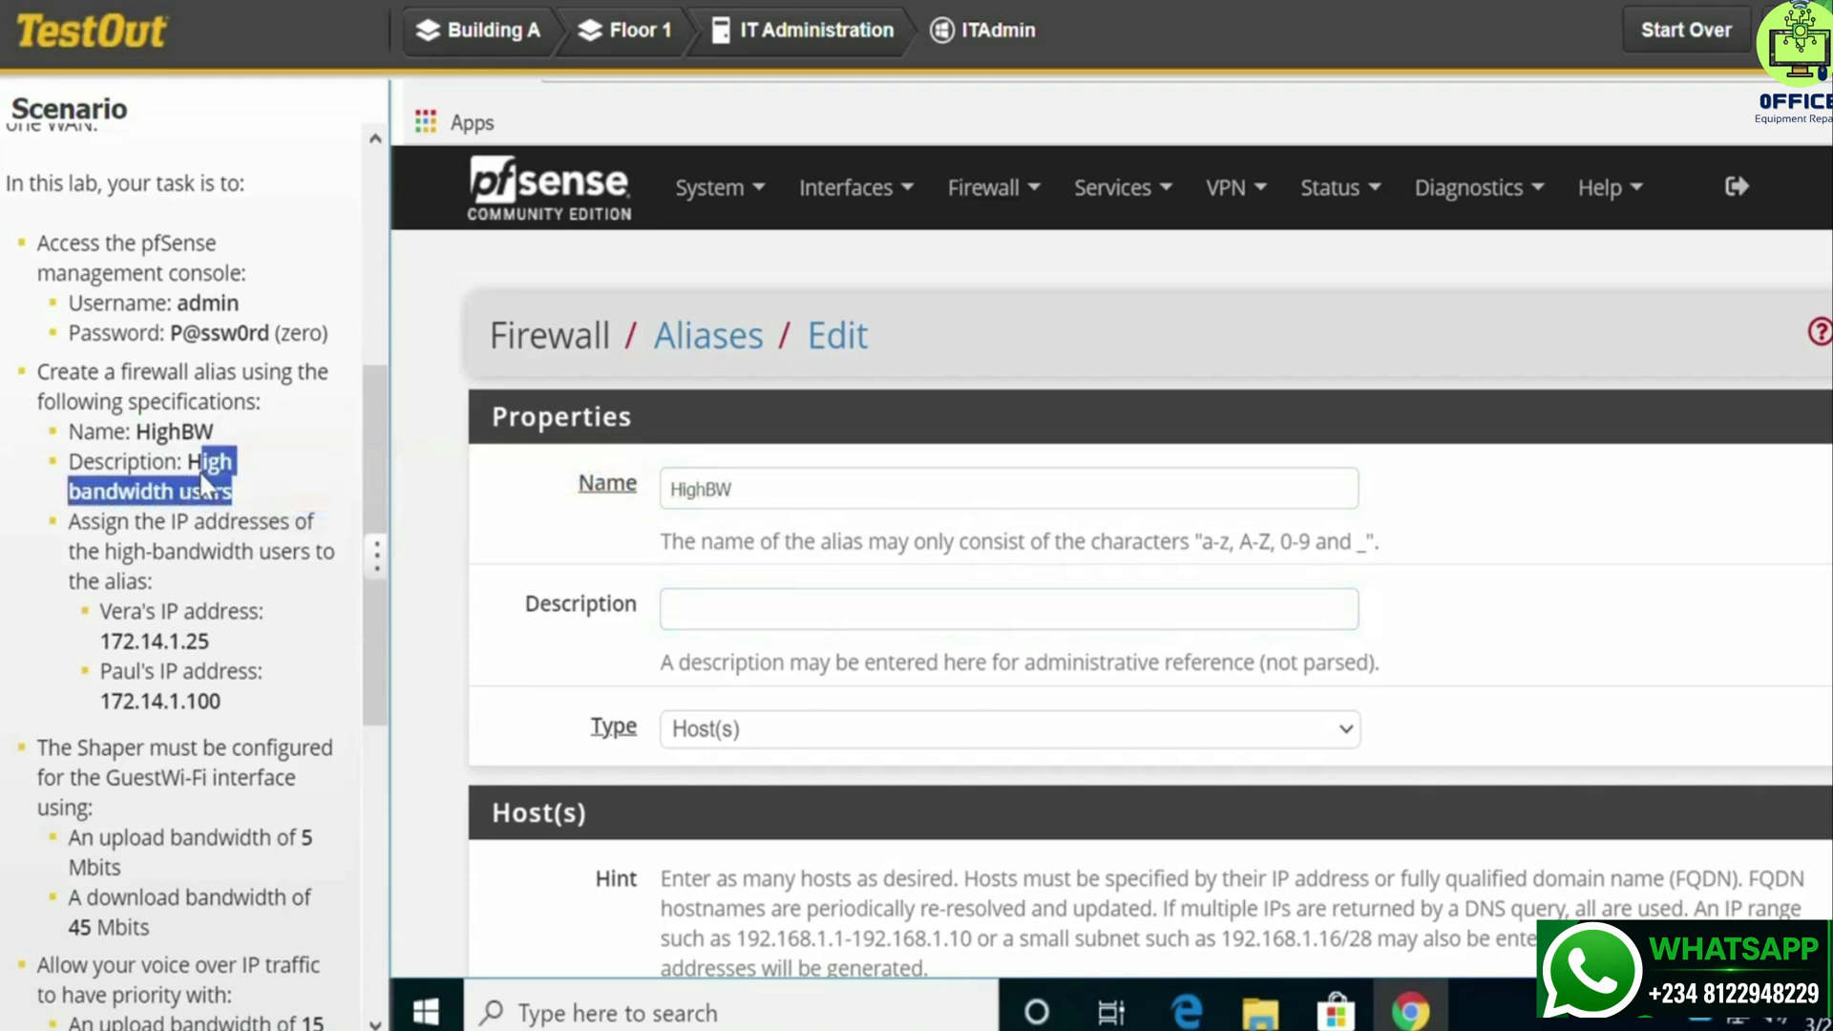
drag(193, 461, 193, 461)
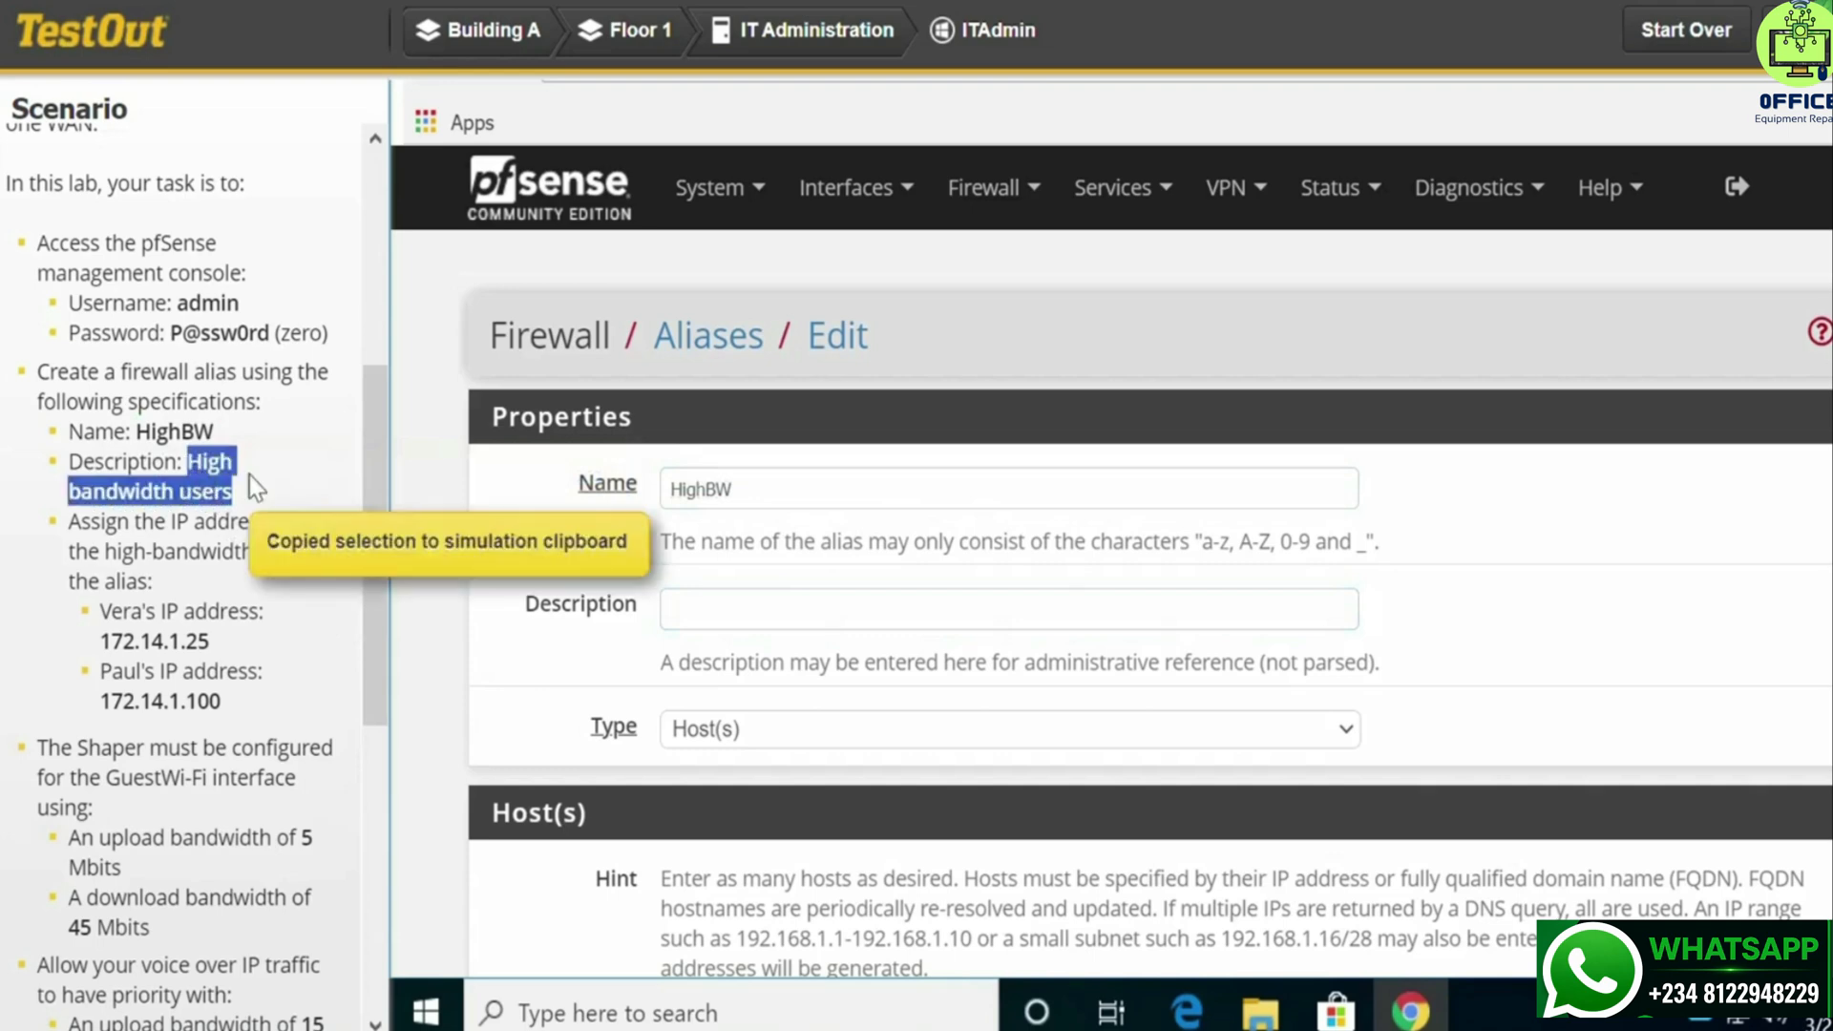
click(747, 612)
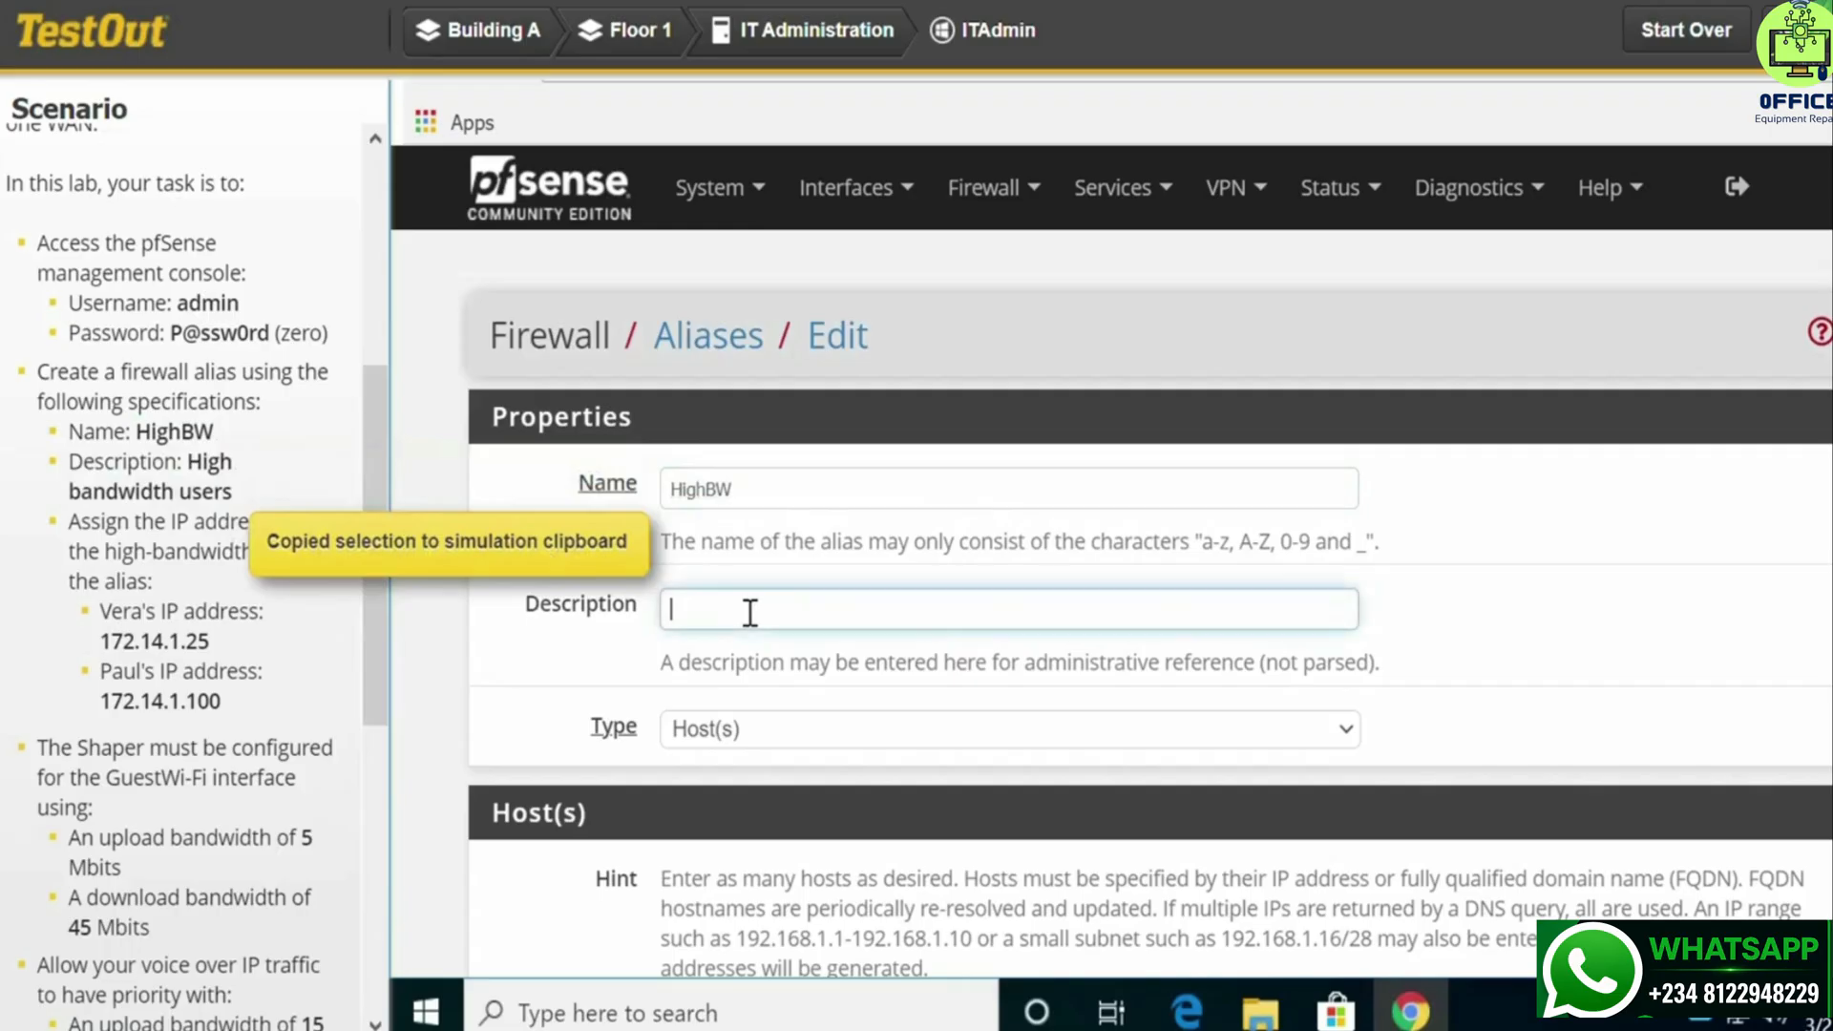
key(ctrl+v)
Add a second host row to the alias and enter 172.14.1.25 as the first host address.
scroll(873, 768, down, 3)
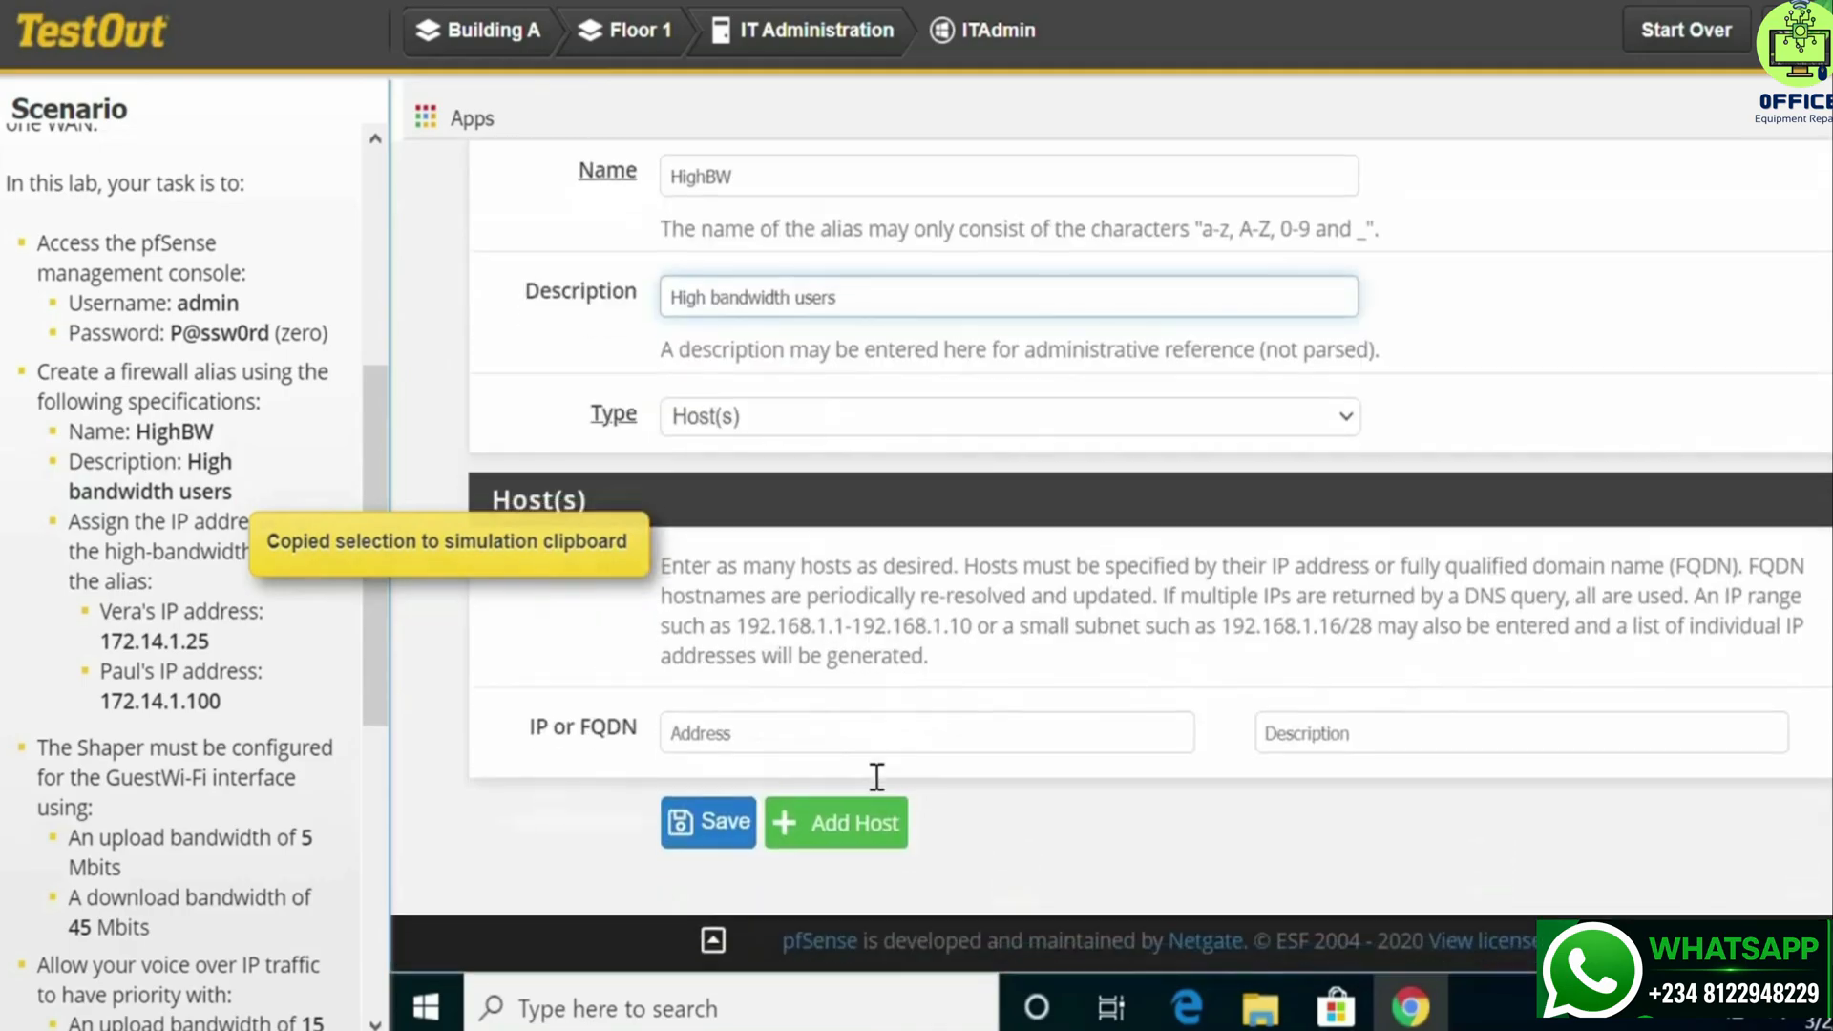
click(862, 830)
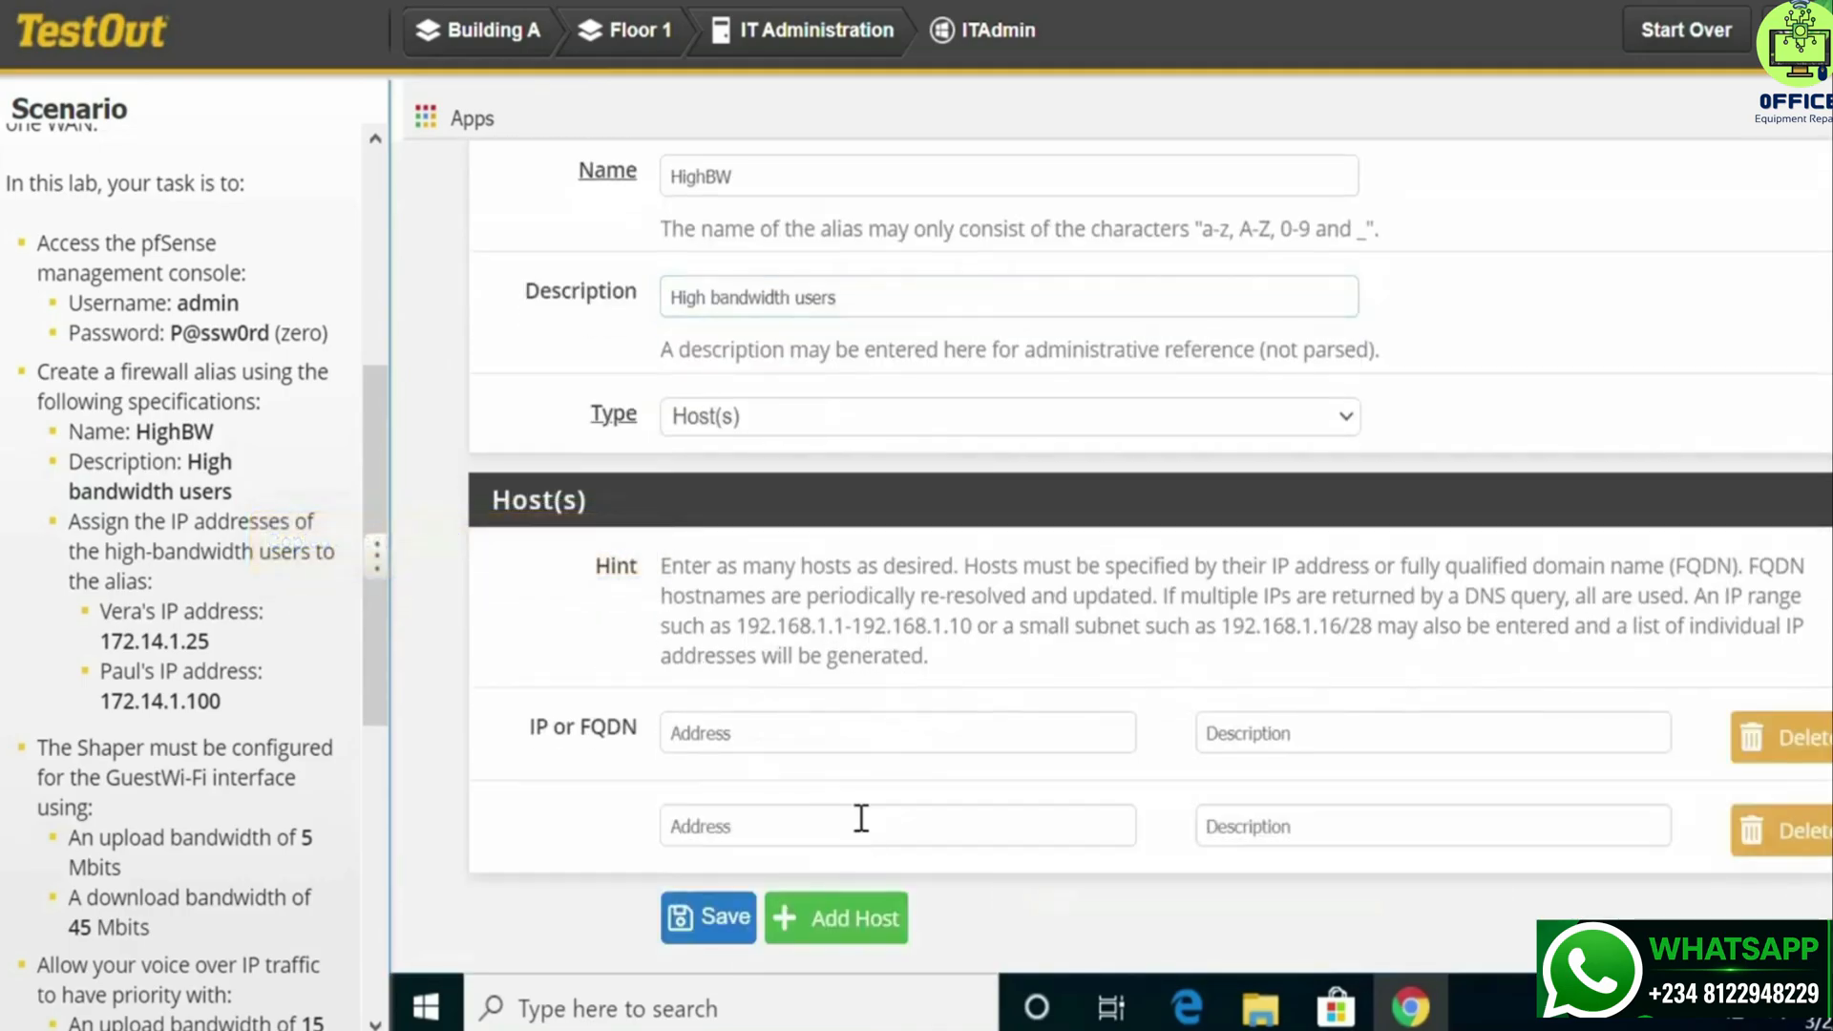
click(750, 738)
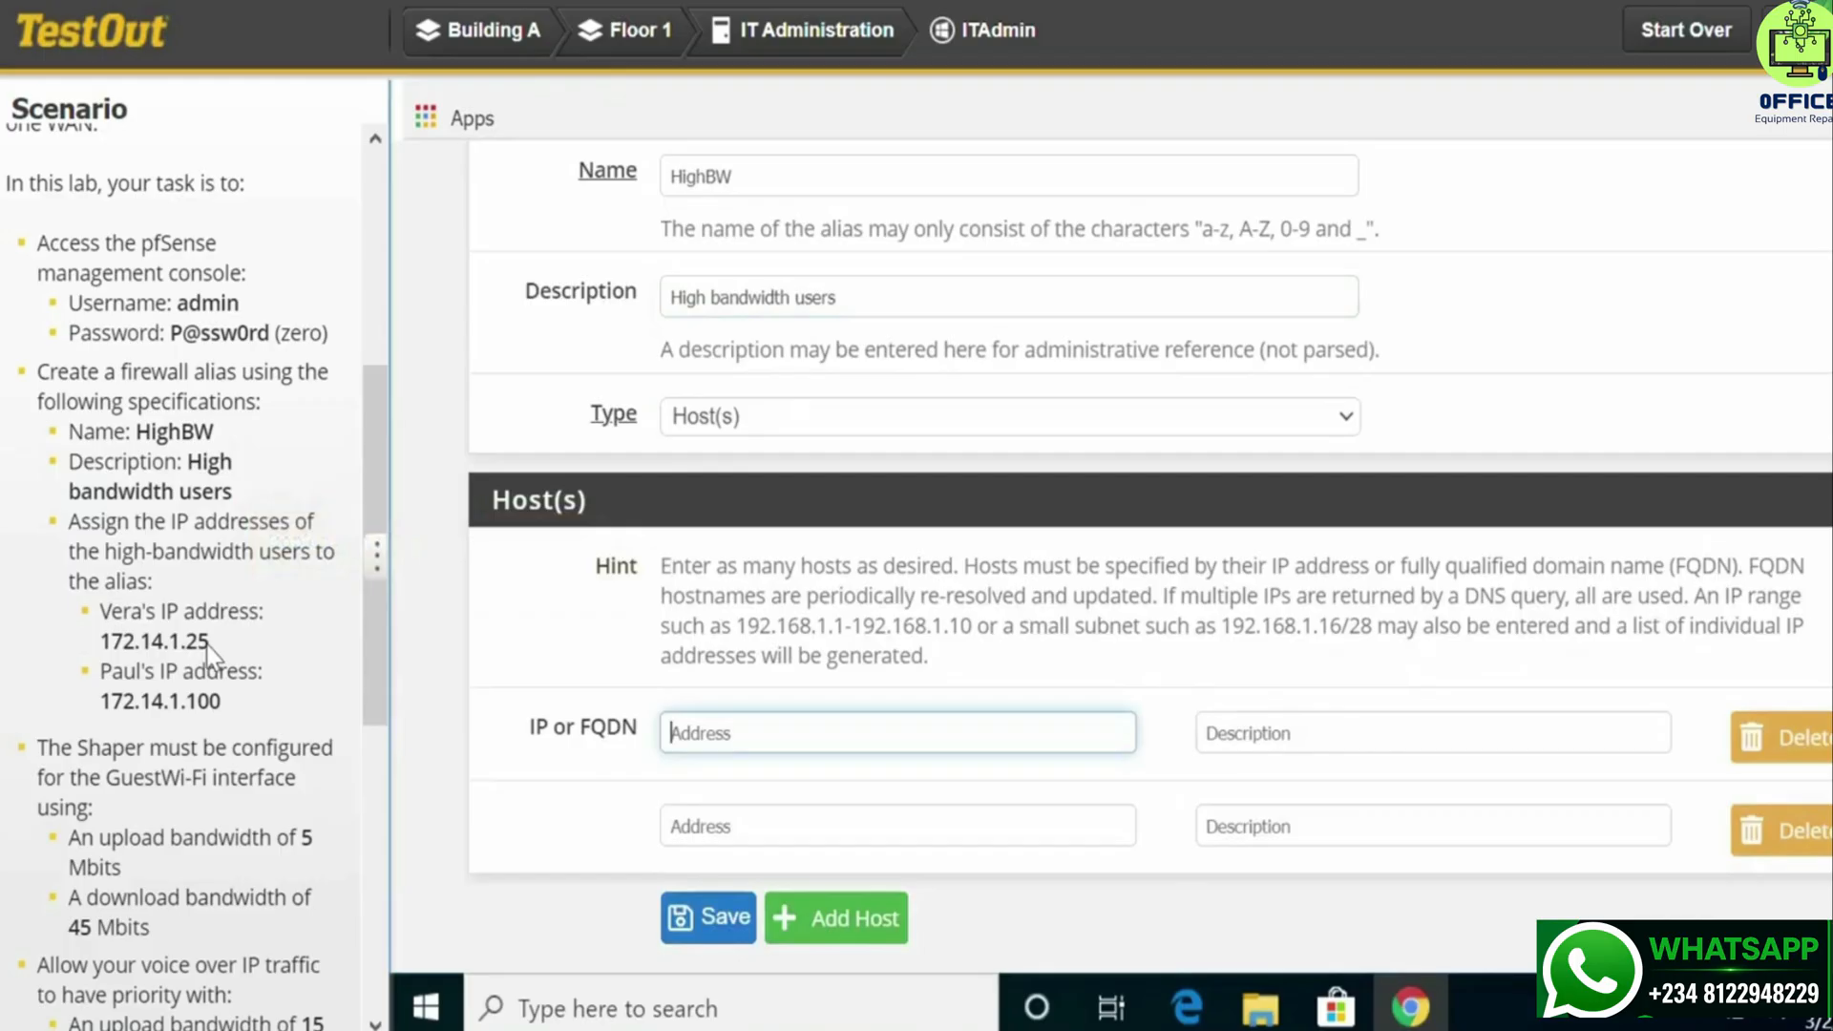
drag(210, 643, 102, 652)
key(ctrl+c)
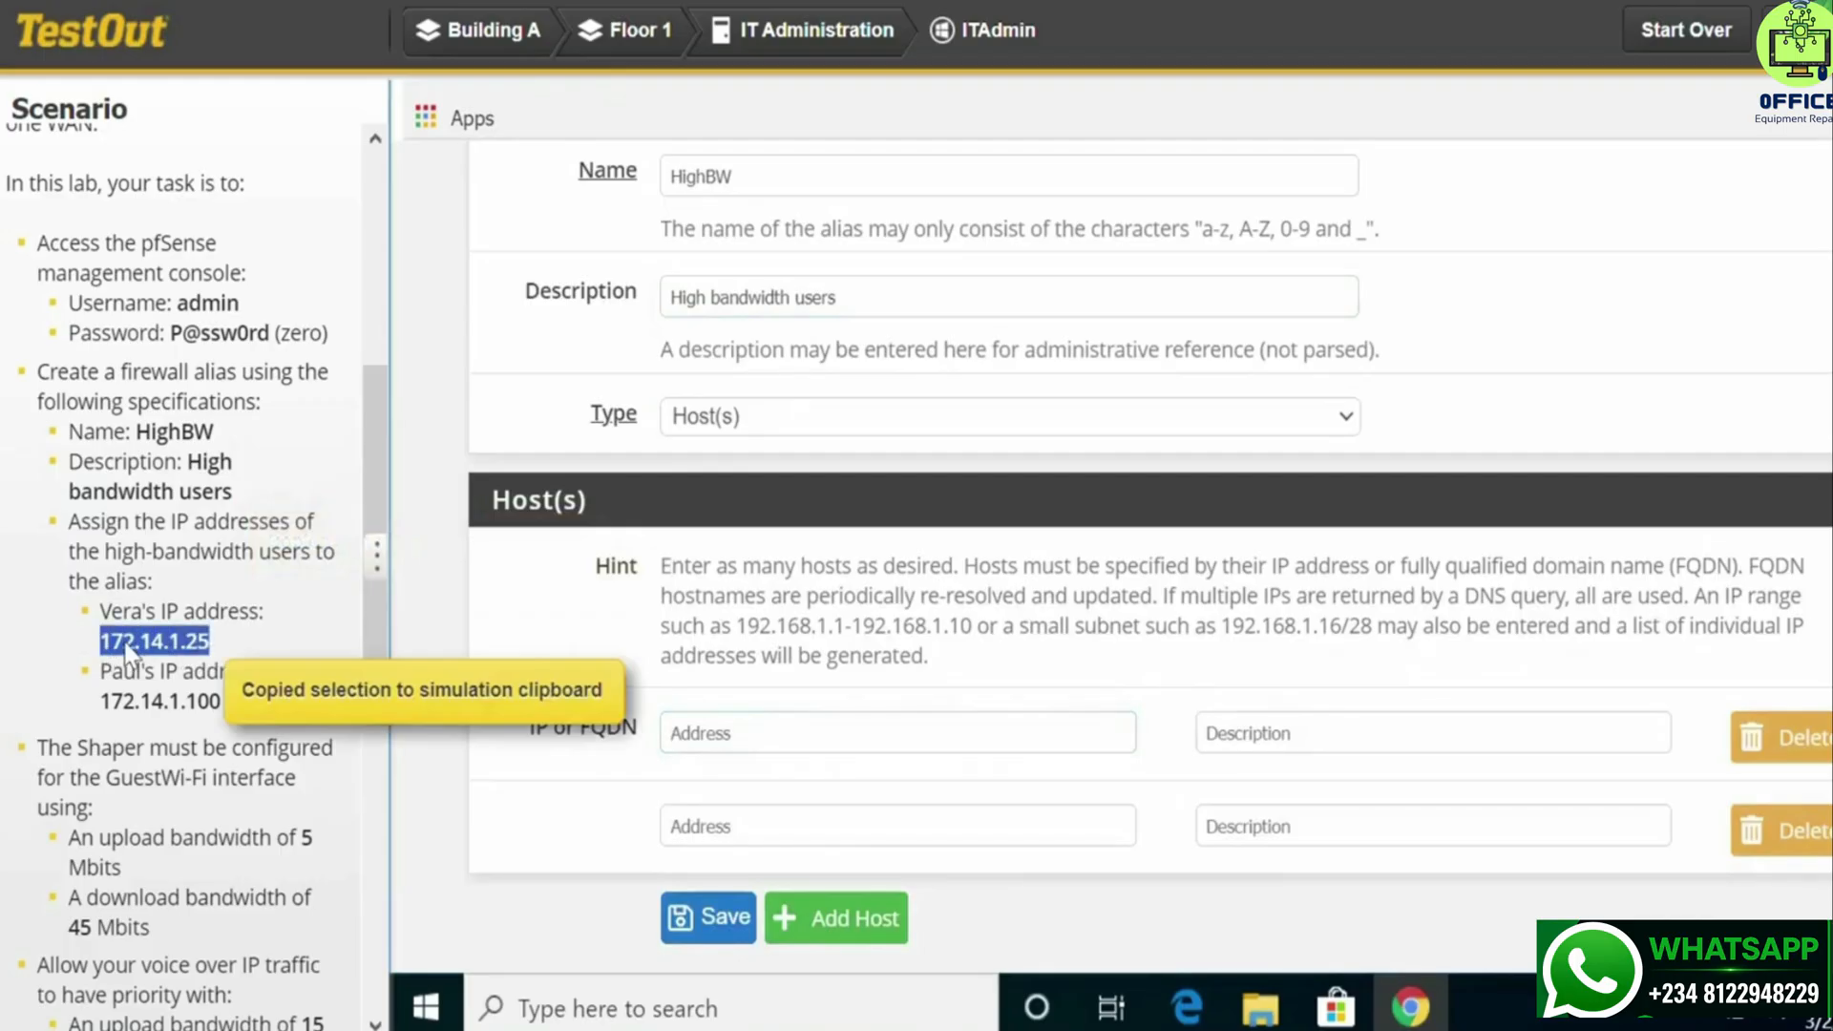
click(764, 745)
key(ctrl+v)
Enter 172.14.1.100 as the second host address, then save the alias and apply the firewall changes.
click(782, 819)
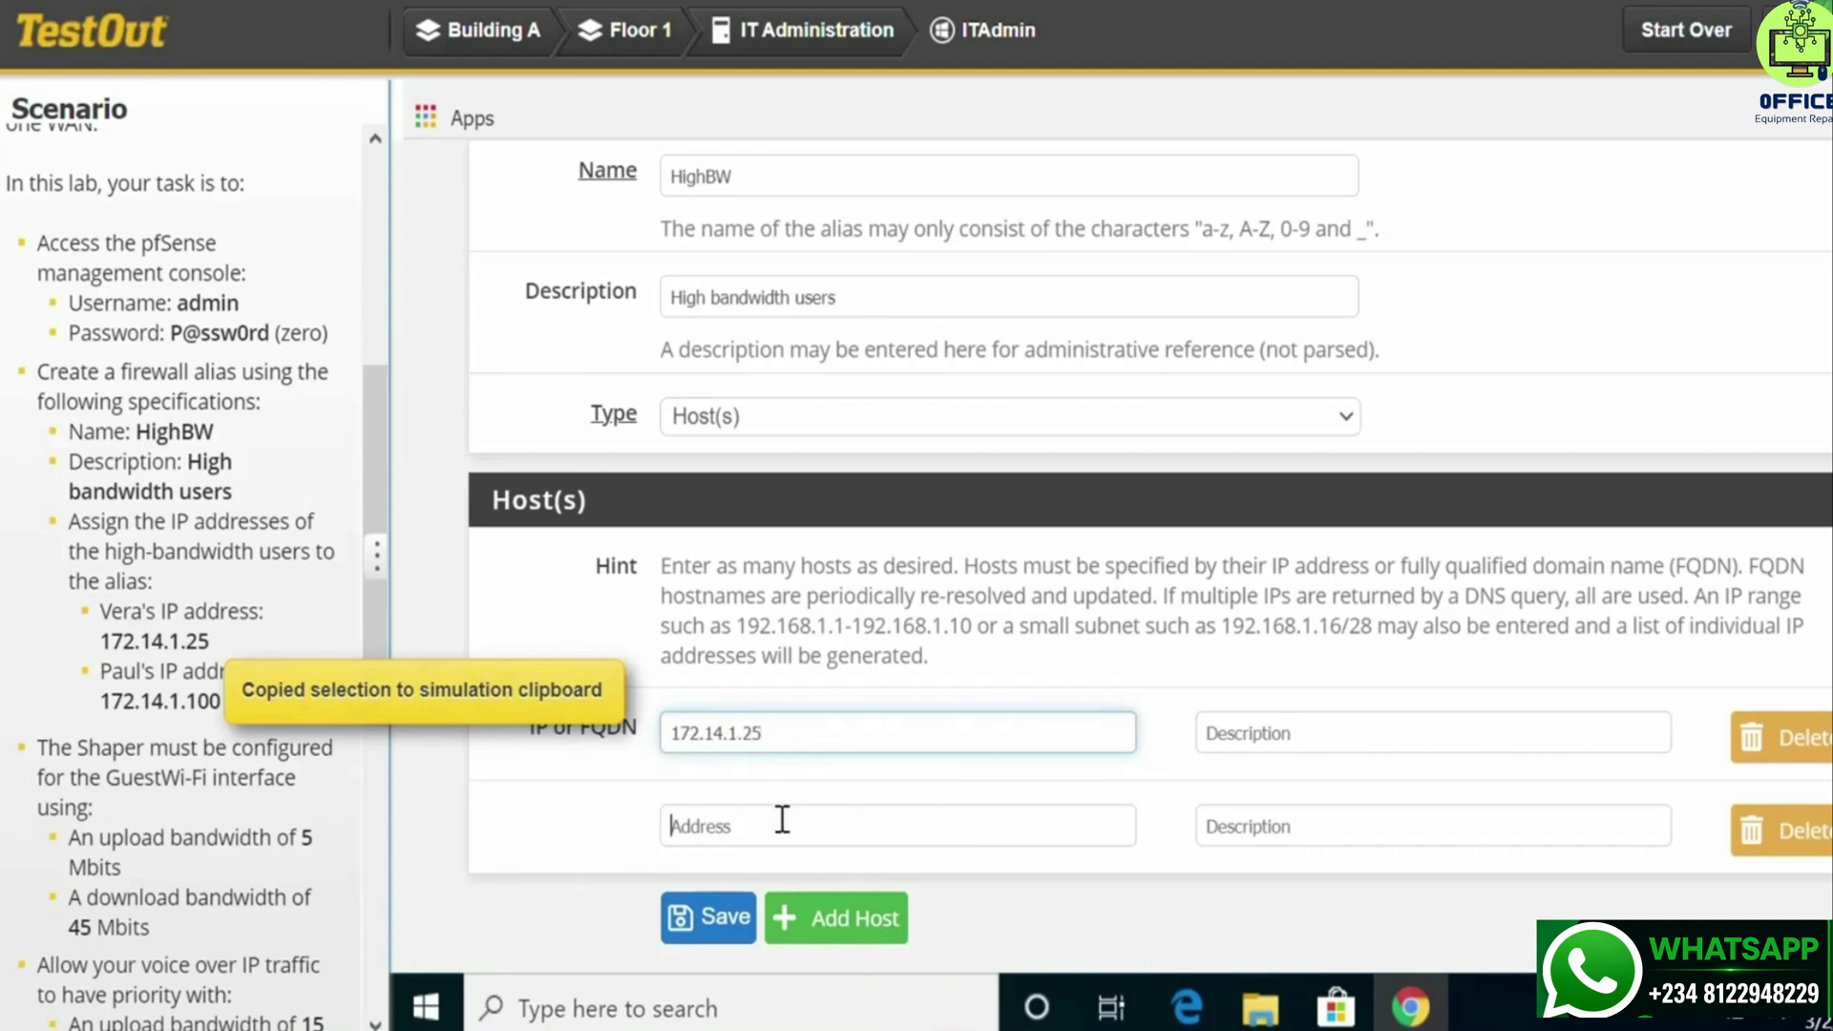
click(221, 698)
drag(220, 698, 96, 708)
key(ctrl+c)
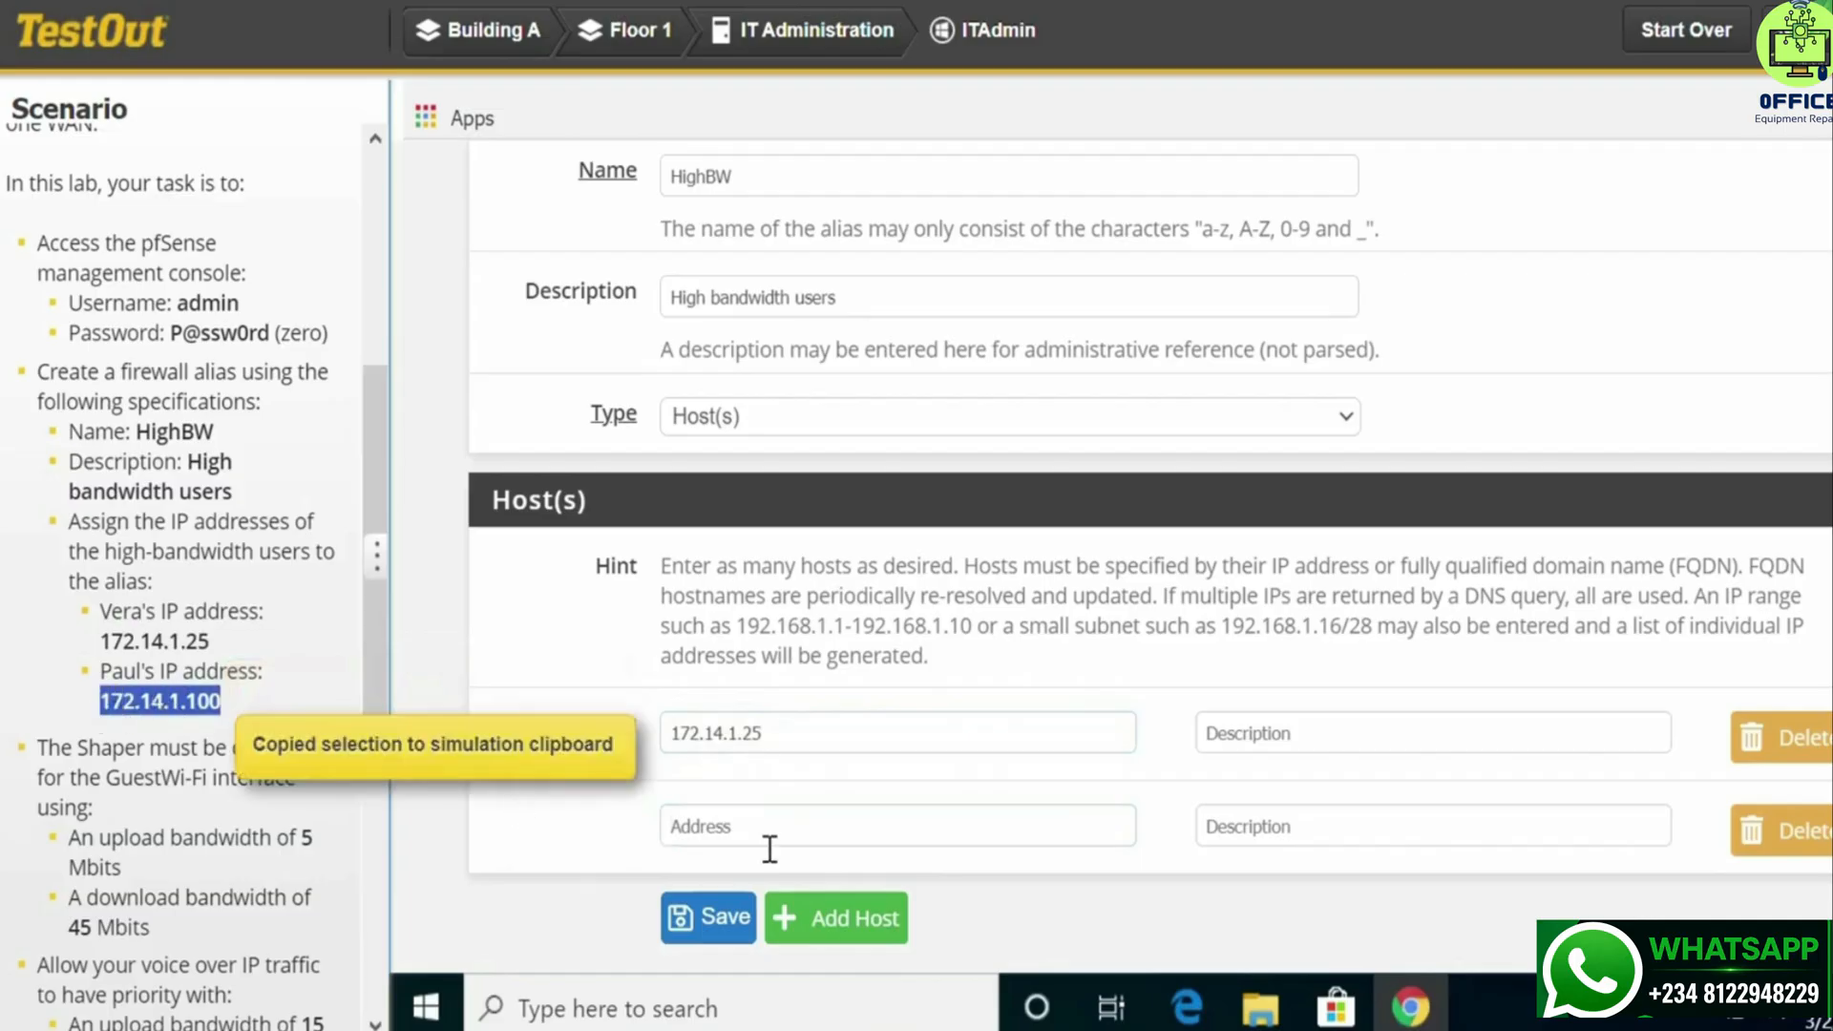
click(799, 835)
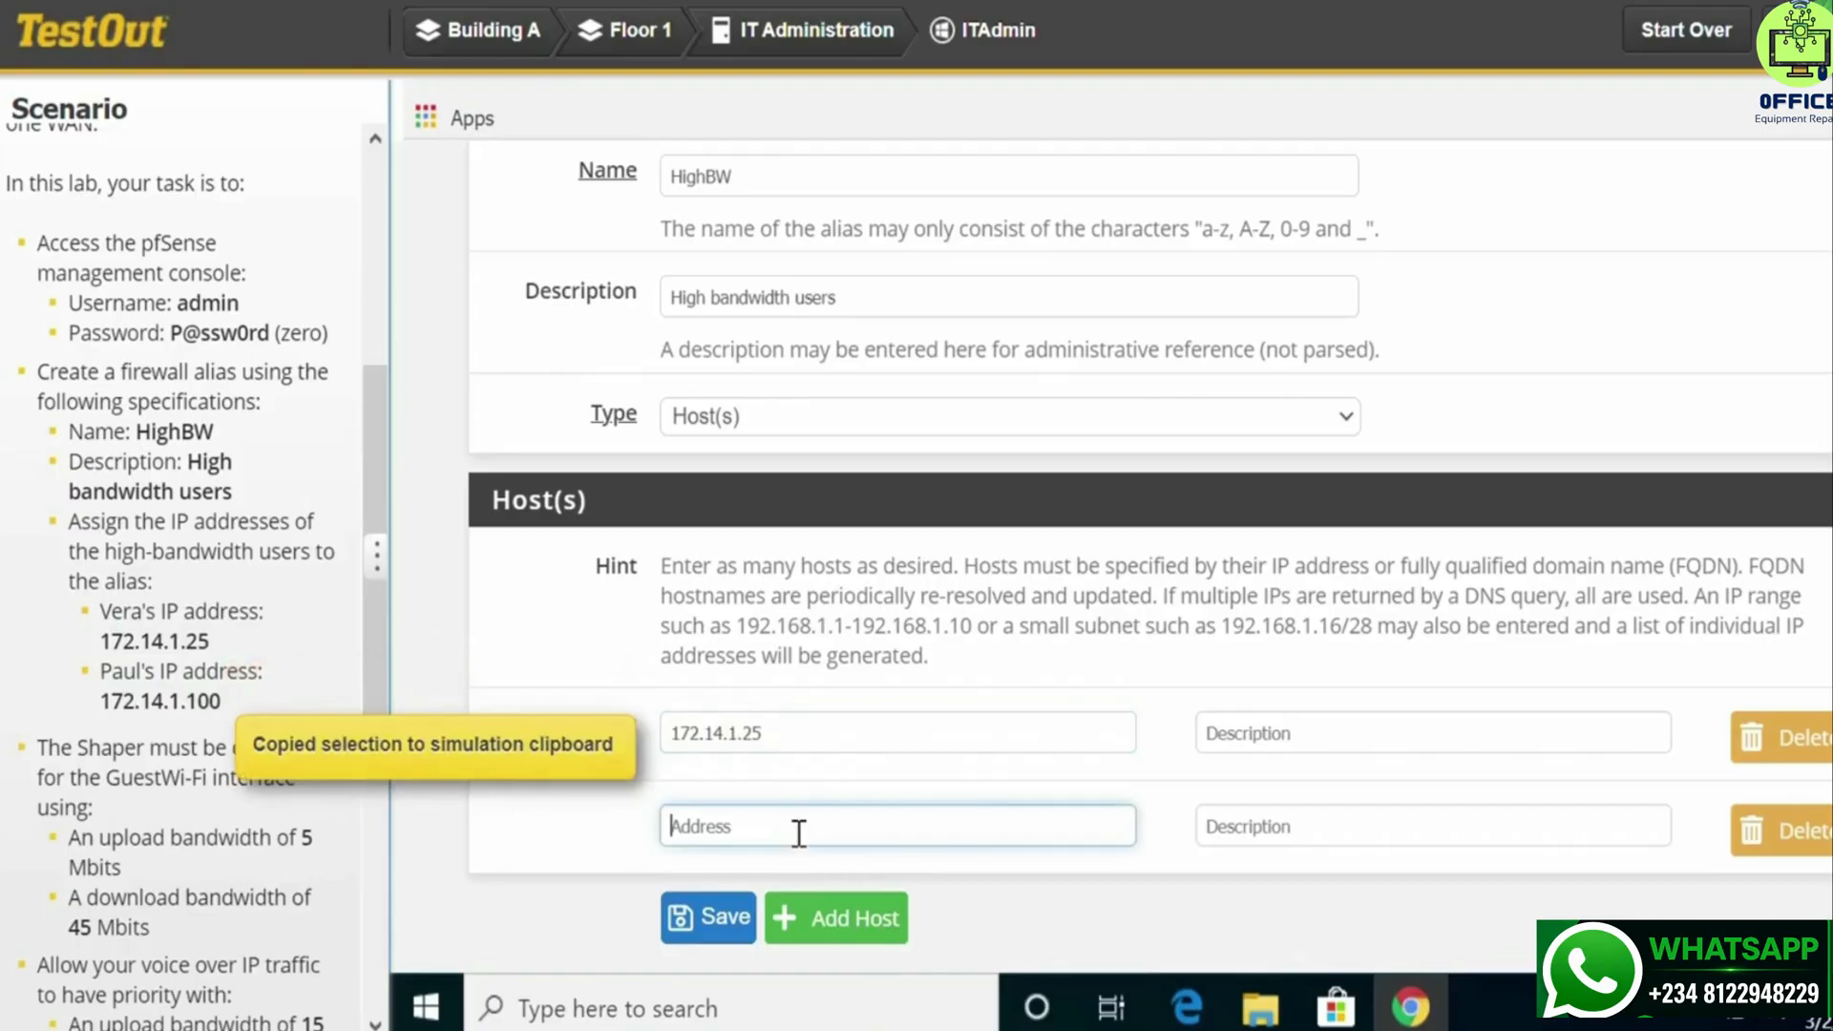
key(ctrl+v)
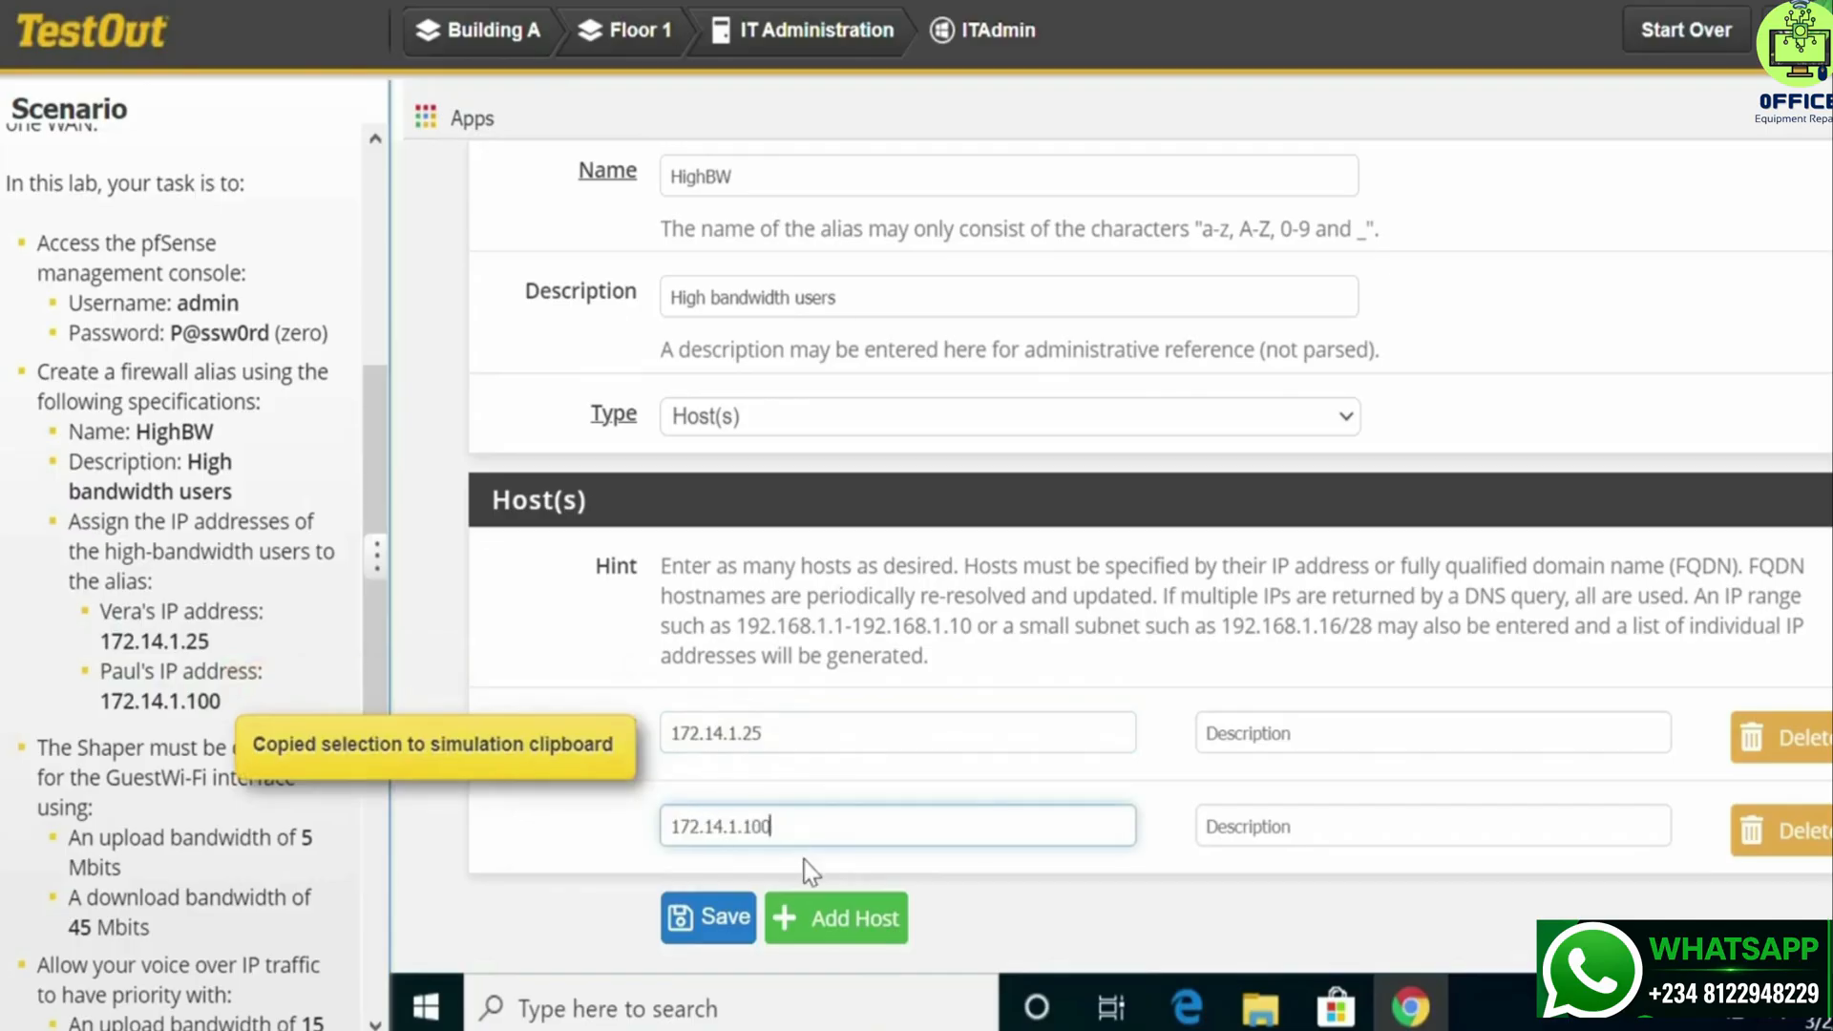
click(711, 917)
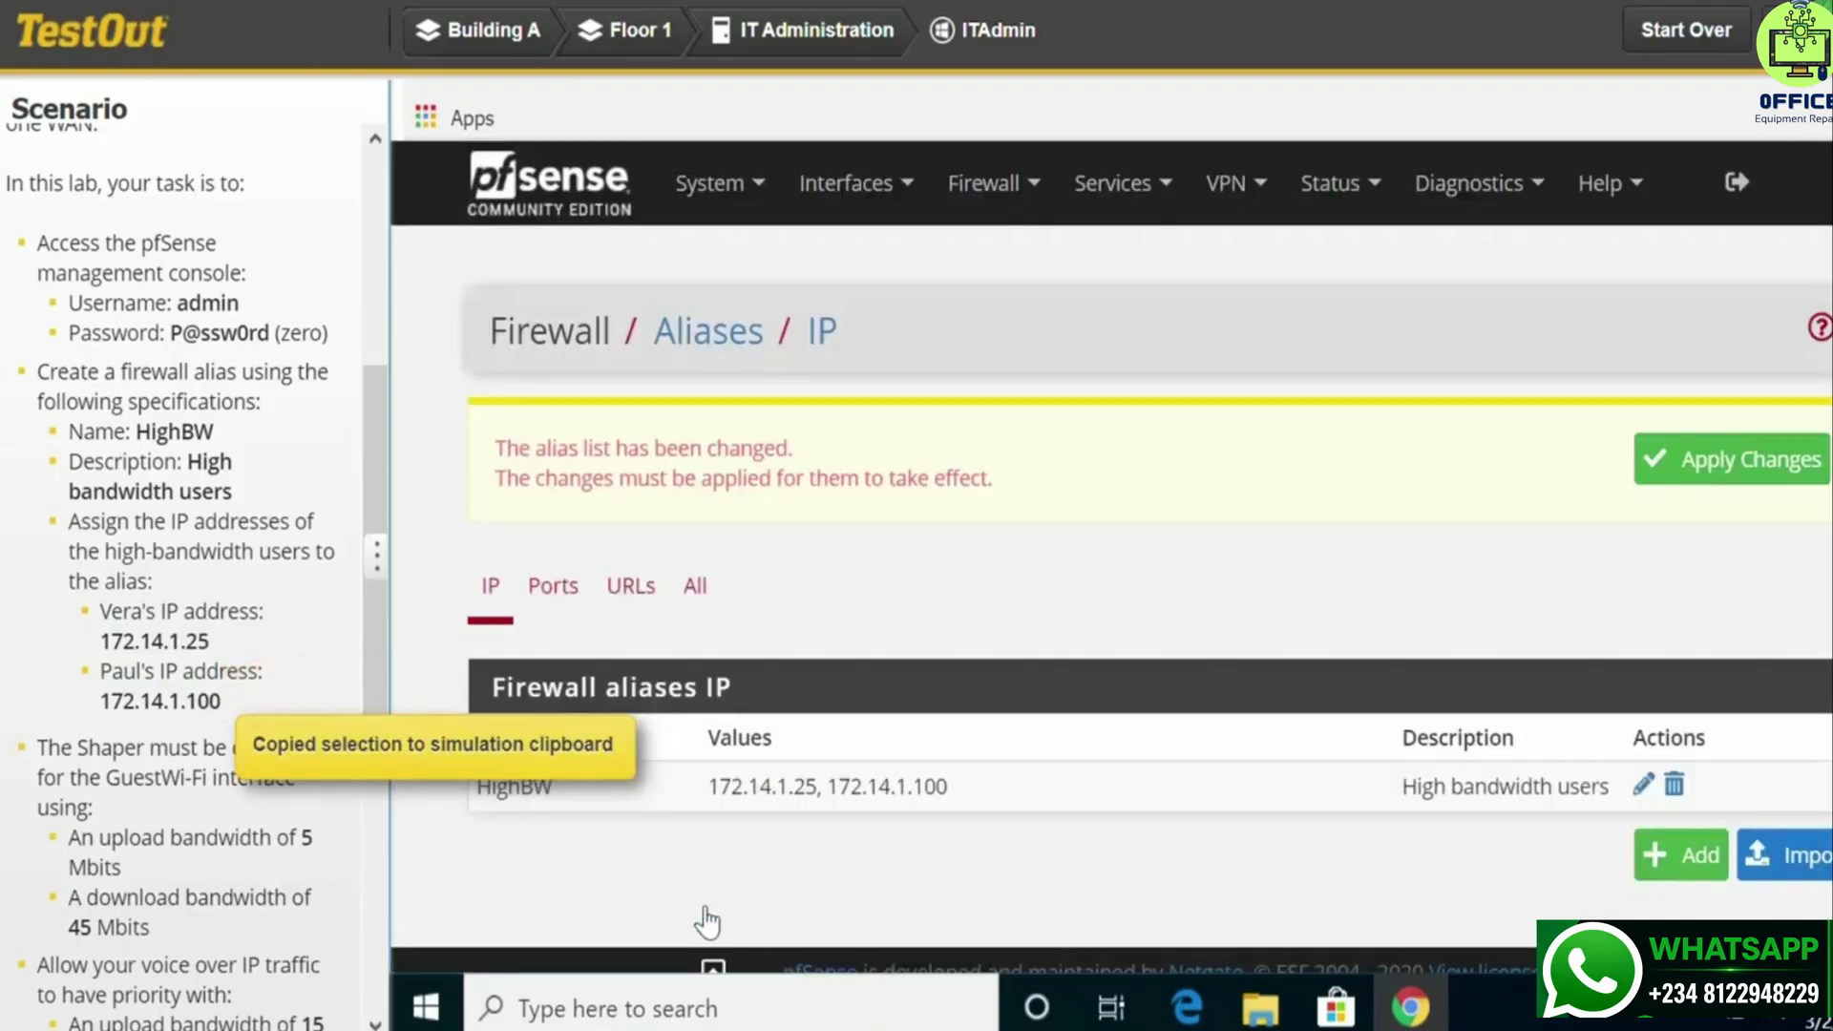
click(1673, 485)
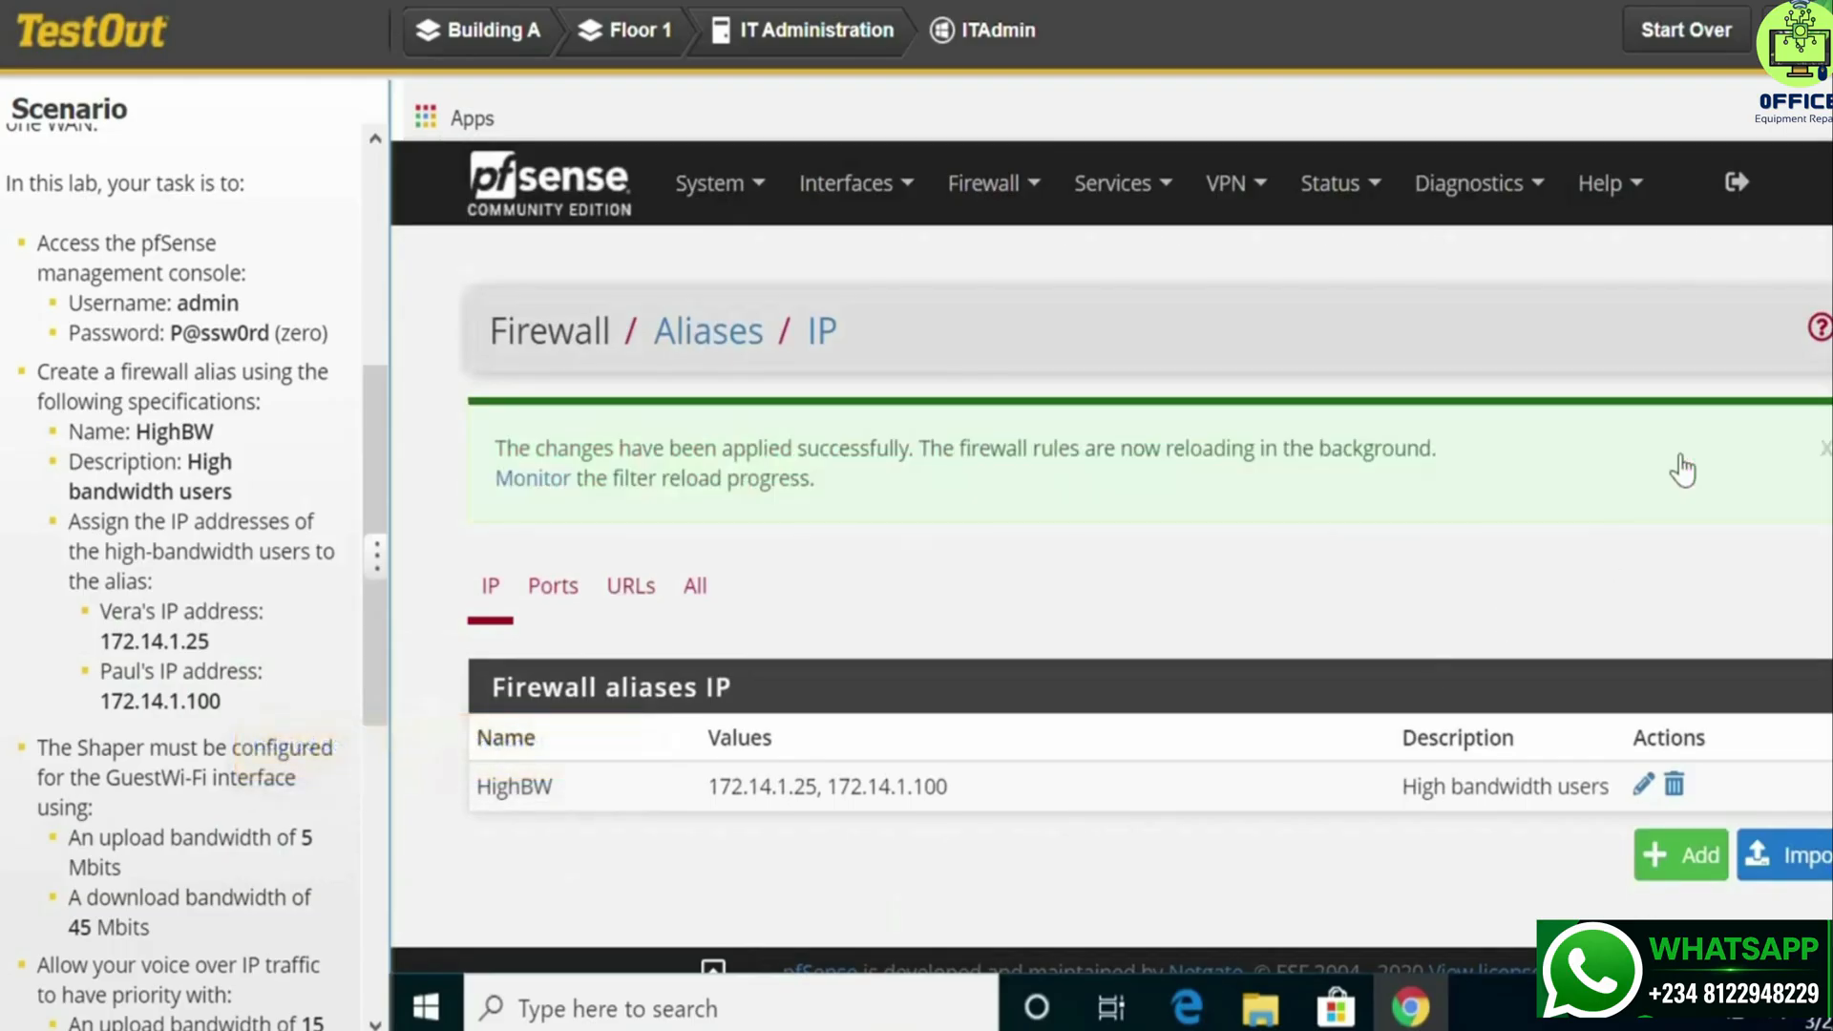
Launch the Dedicated Links traffic shaper wizard, traffic_shaper_wizard_dedicated.xml.
click(1031, 199)
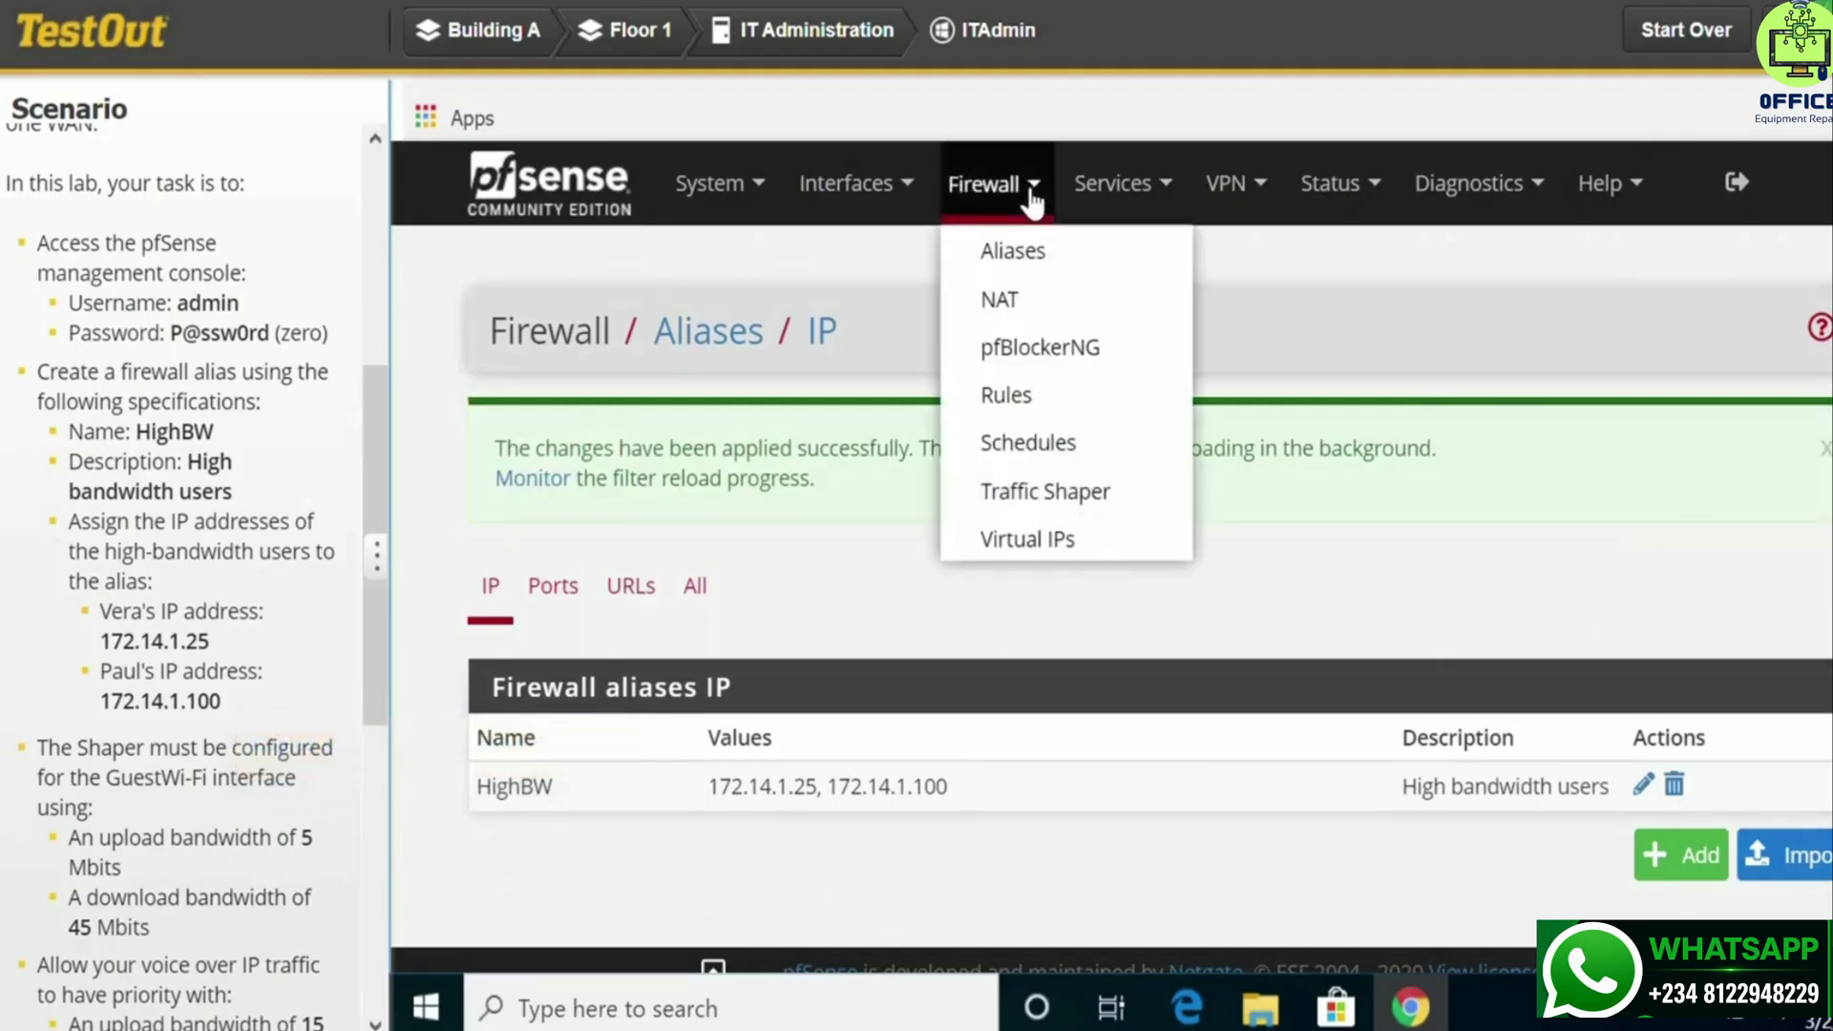
click(1044, 492)
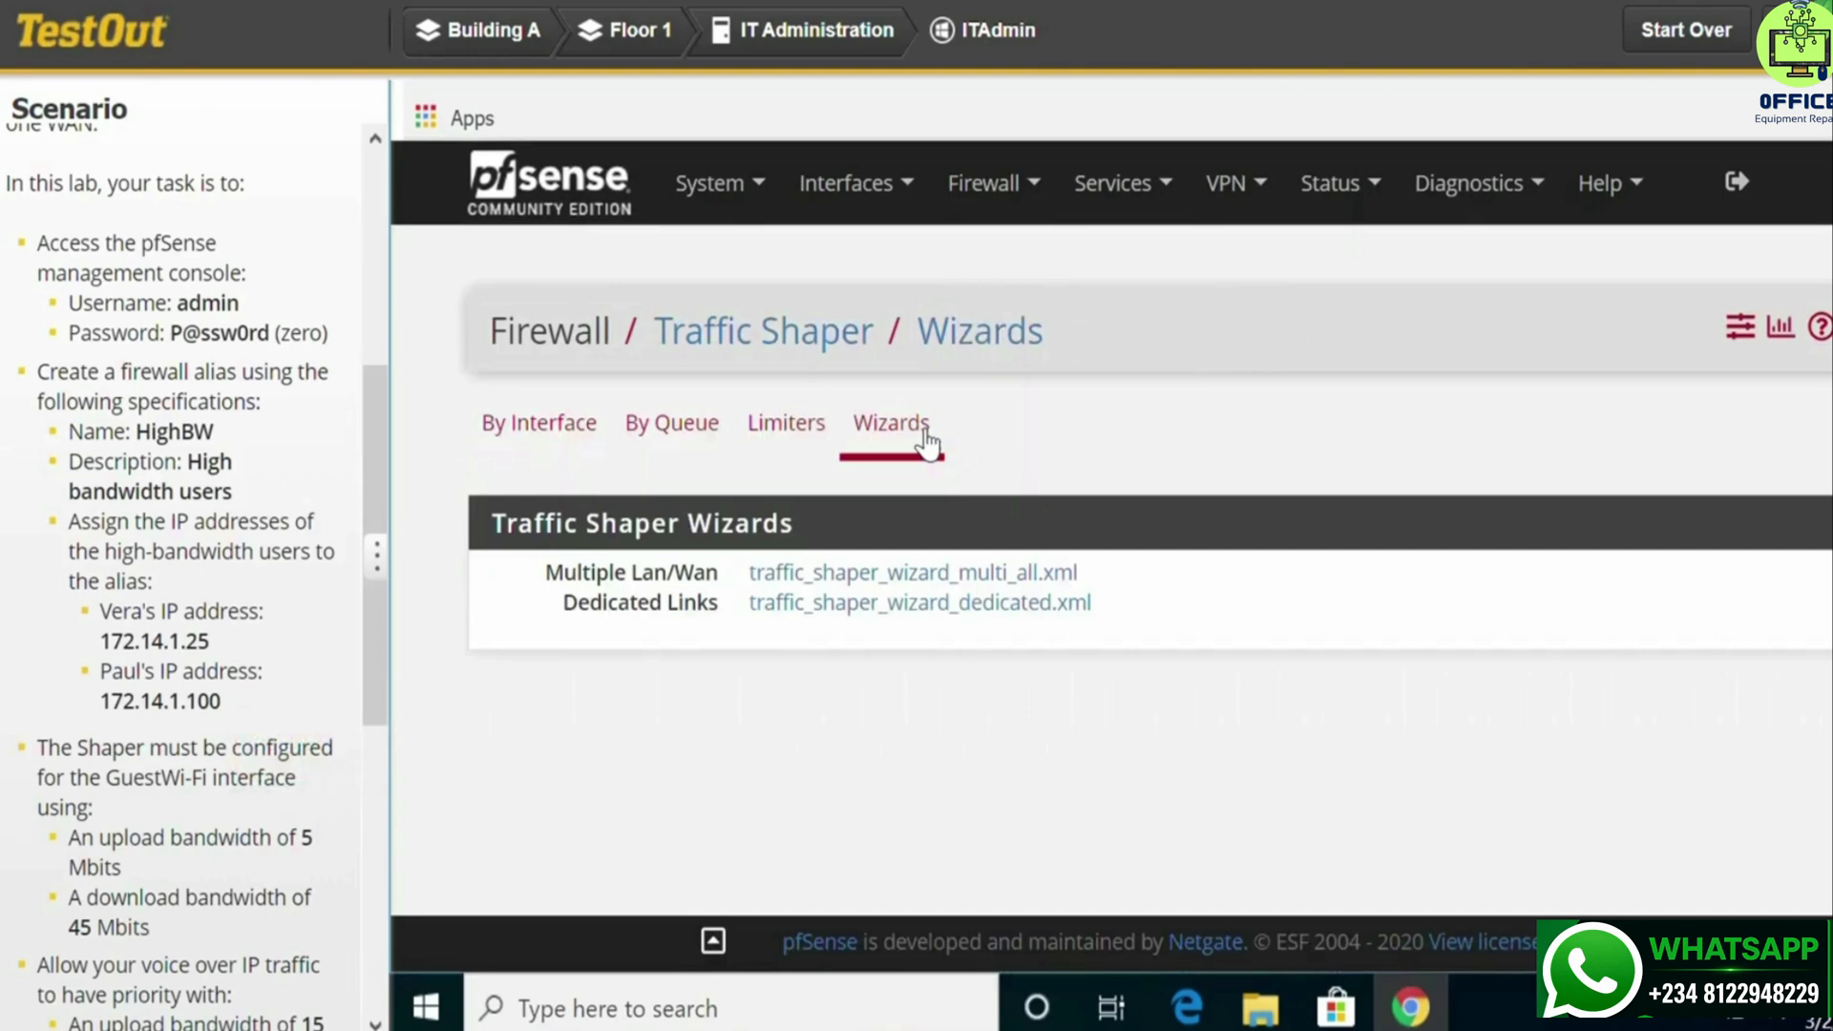
click(904, 618)
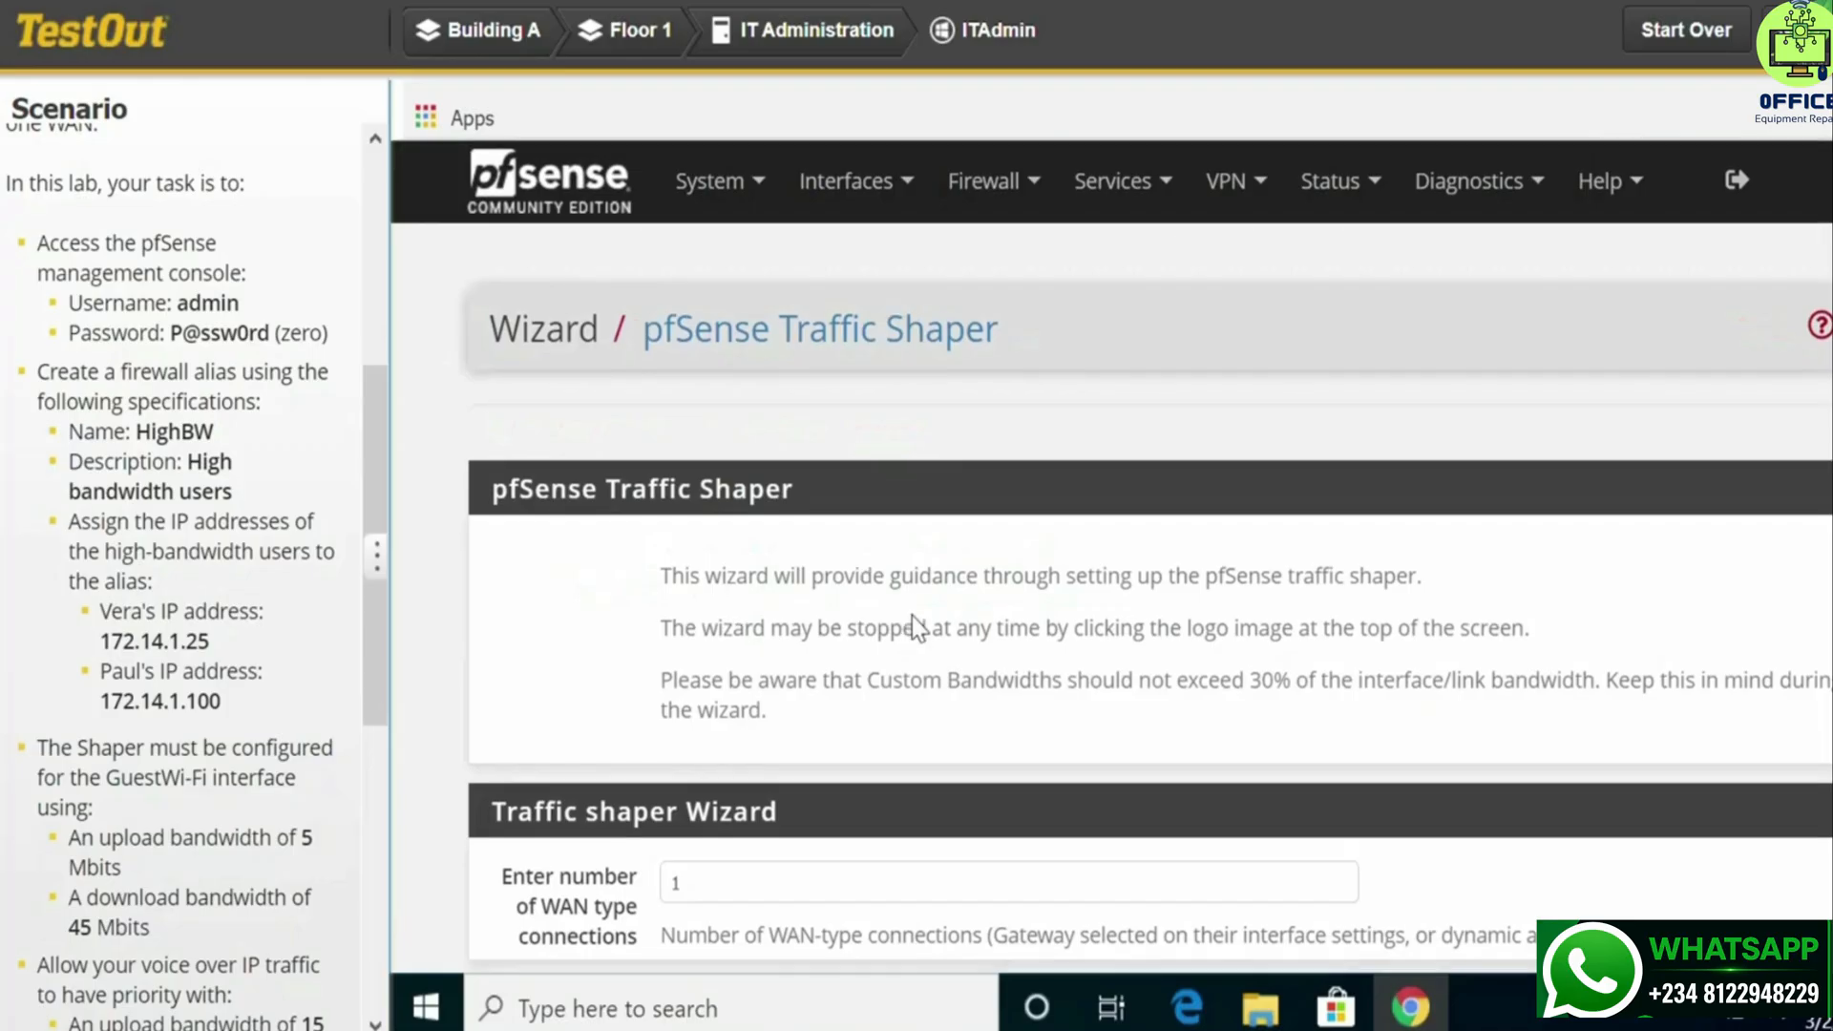
Continue the traffic shaper wizard with one WAN connection and set connection #1's first local interface option to GuestWi-Fi.
scroll(912, 616, down, 2)
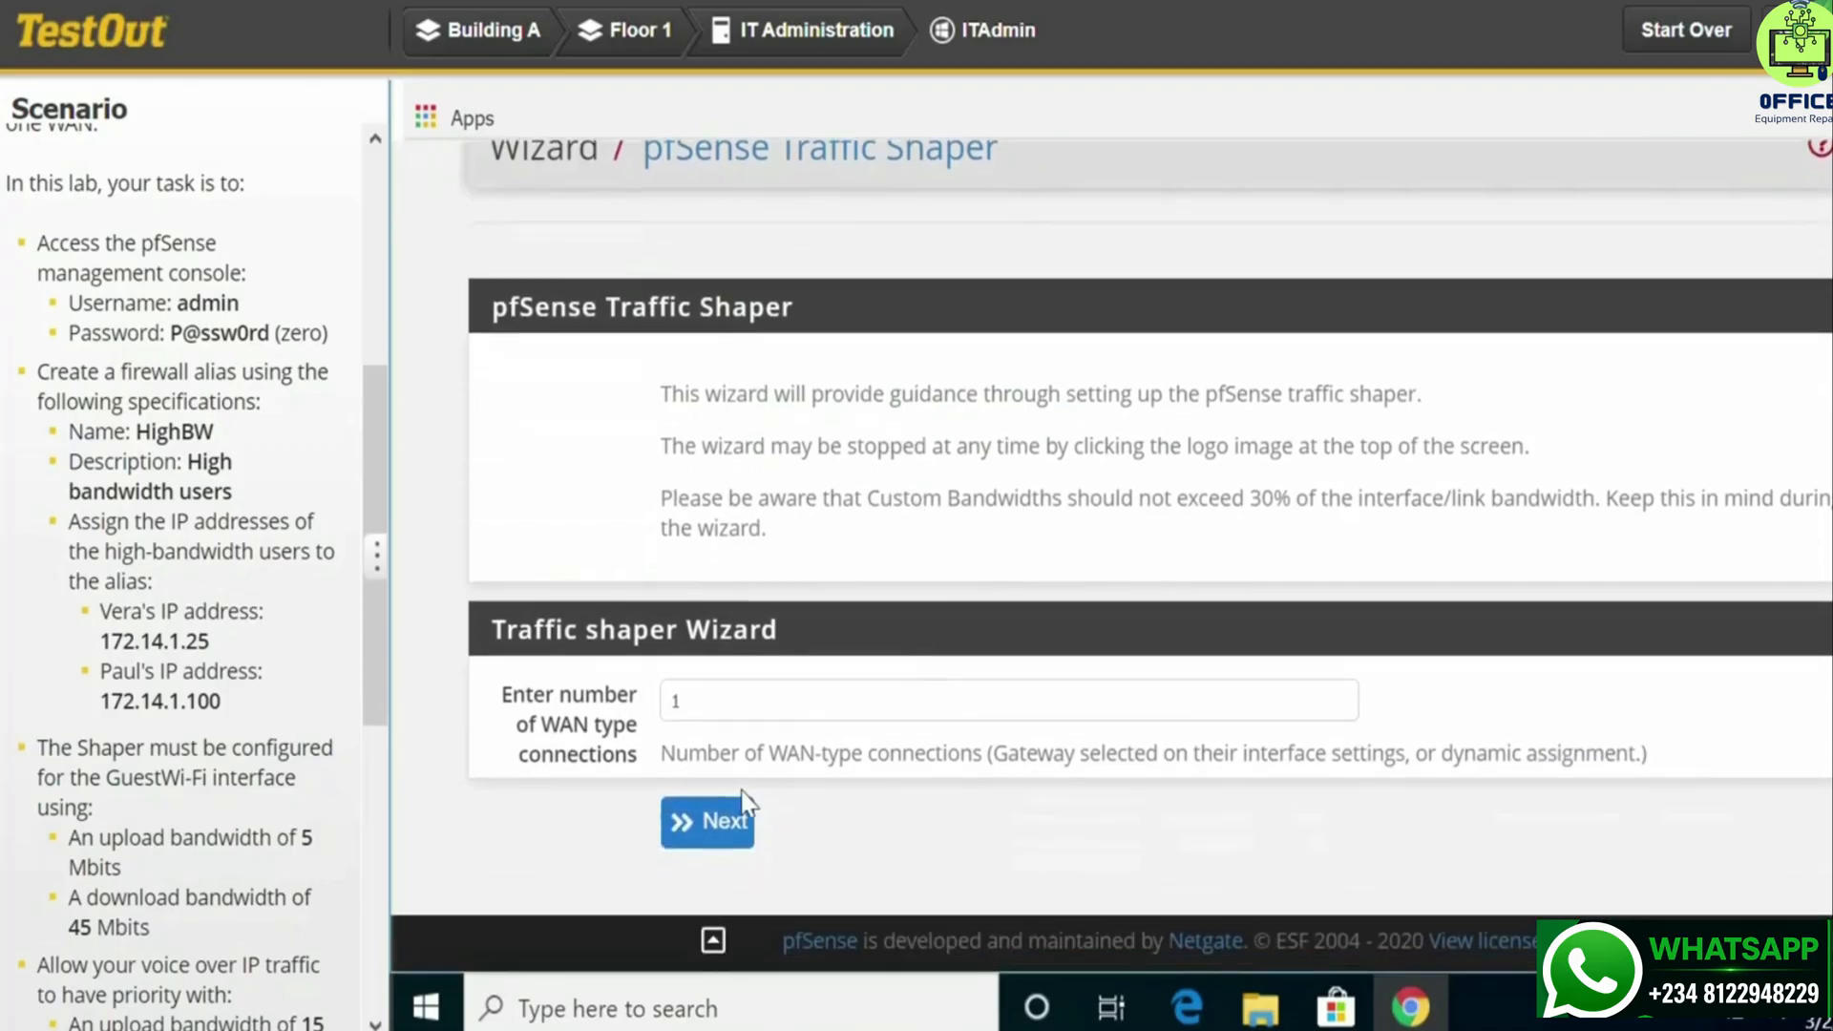
click(718, 834)
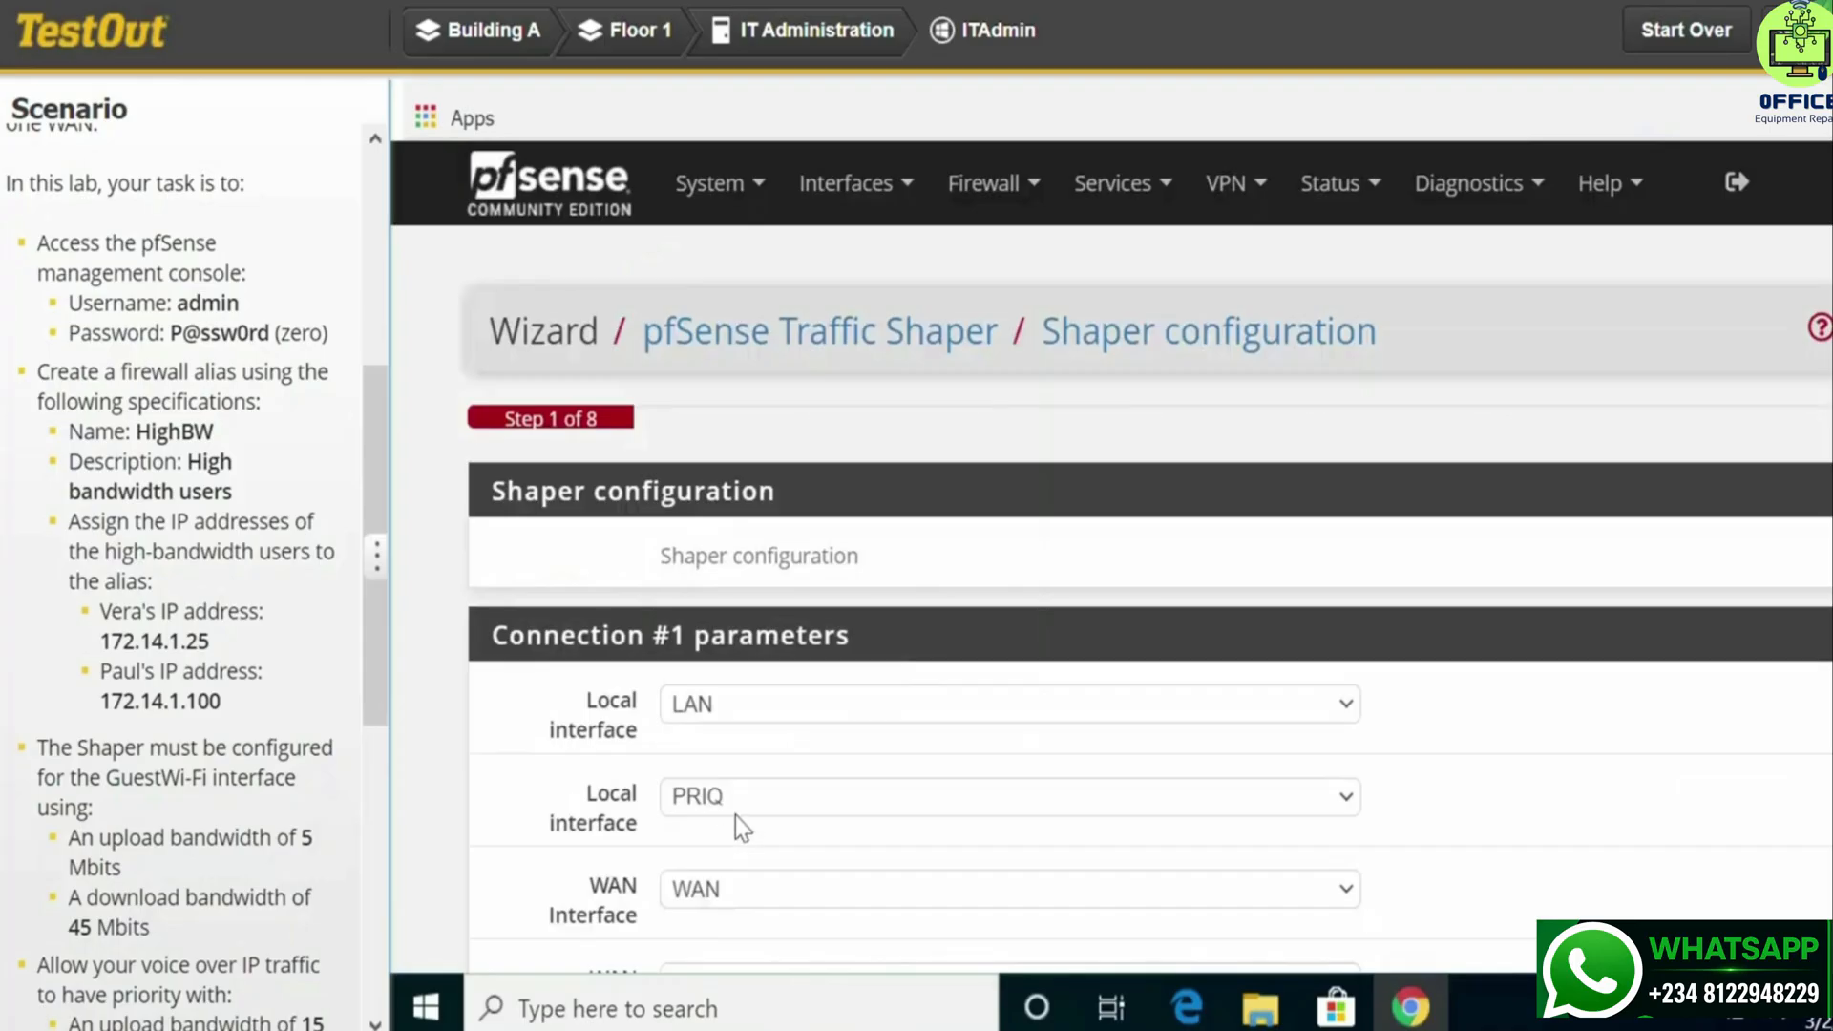
scroll(845, 756, down, 1)
scroll(861, 753, down, 3)
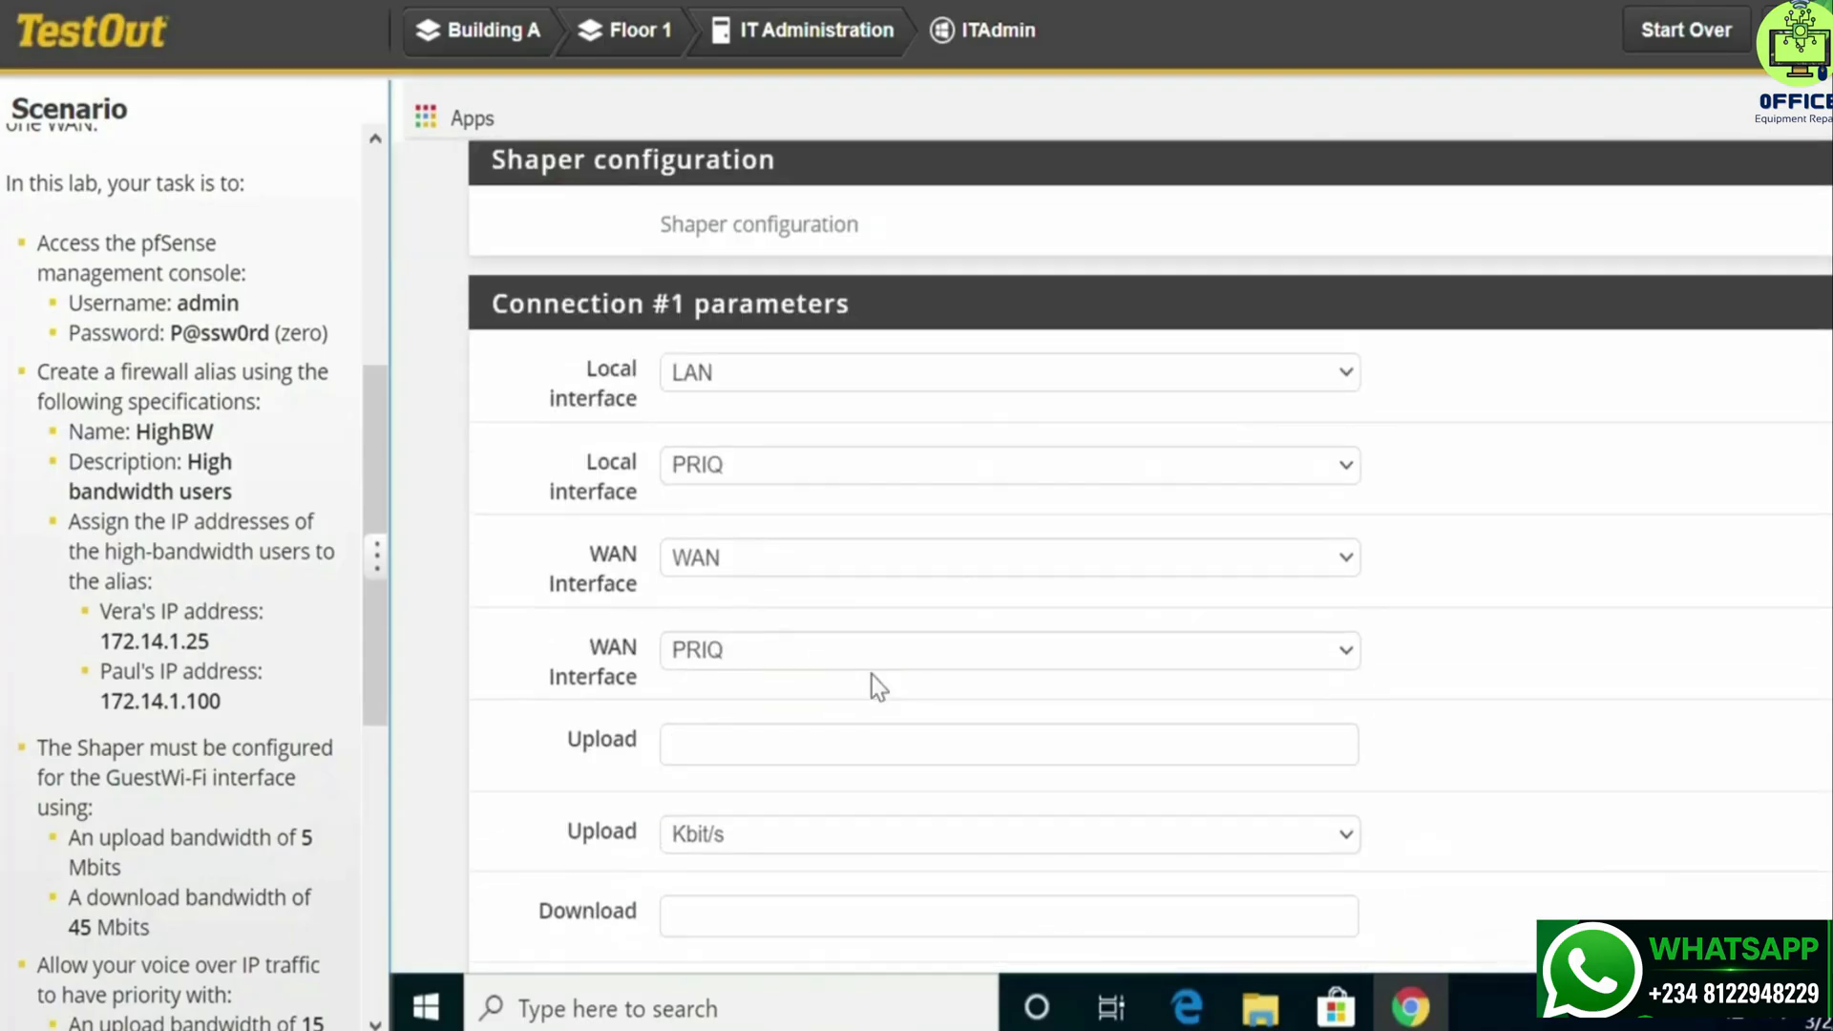
click(798, 374)
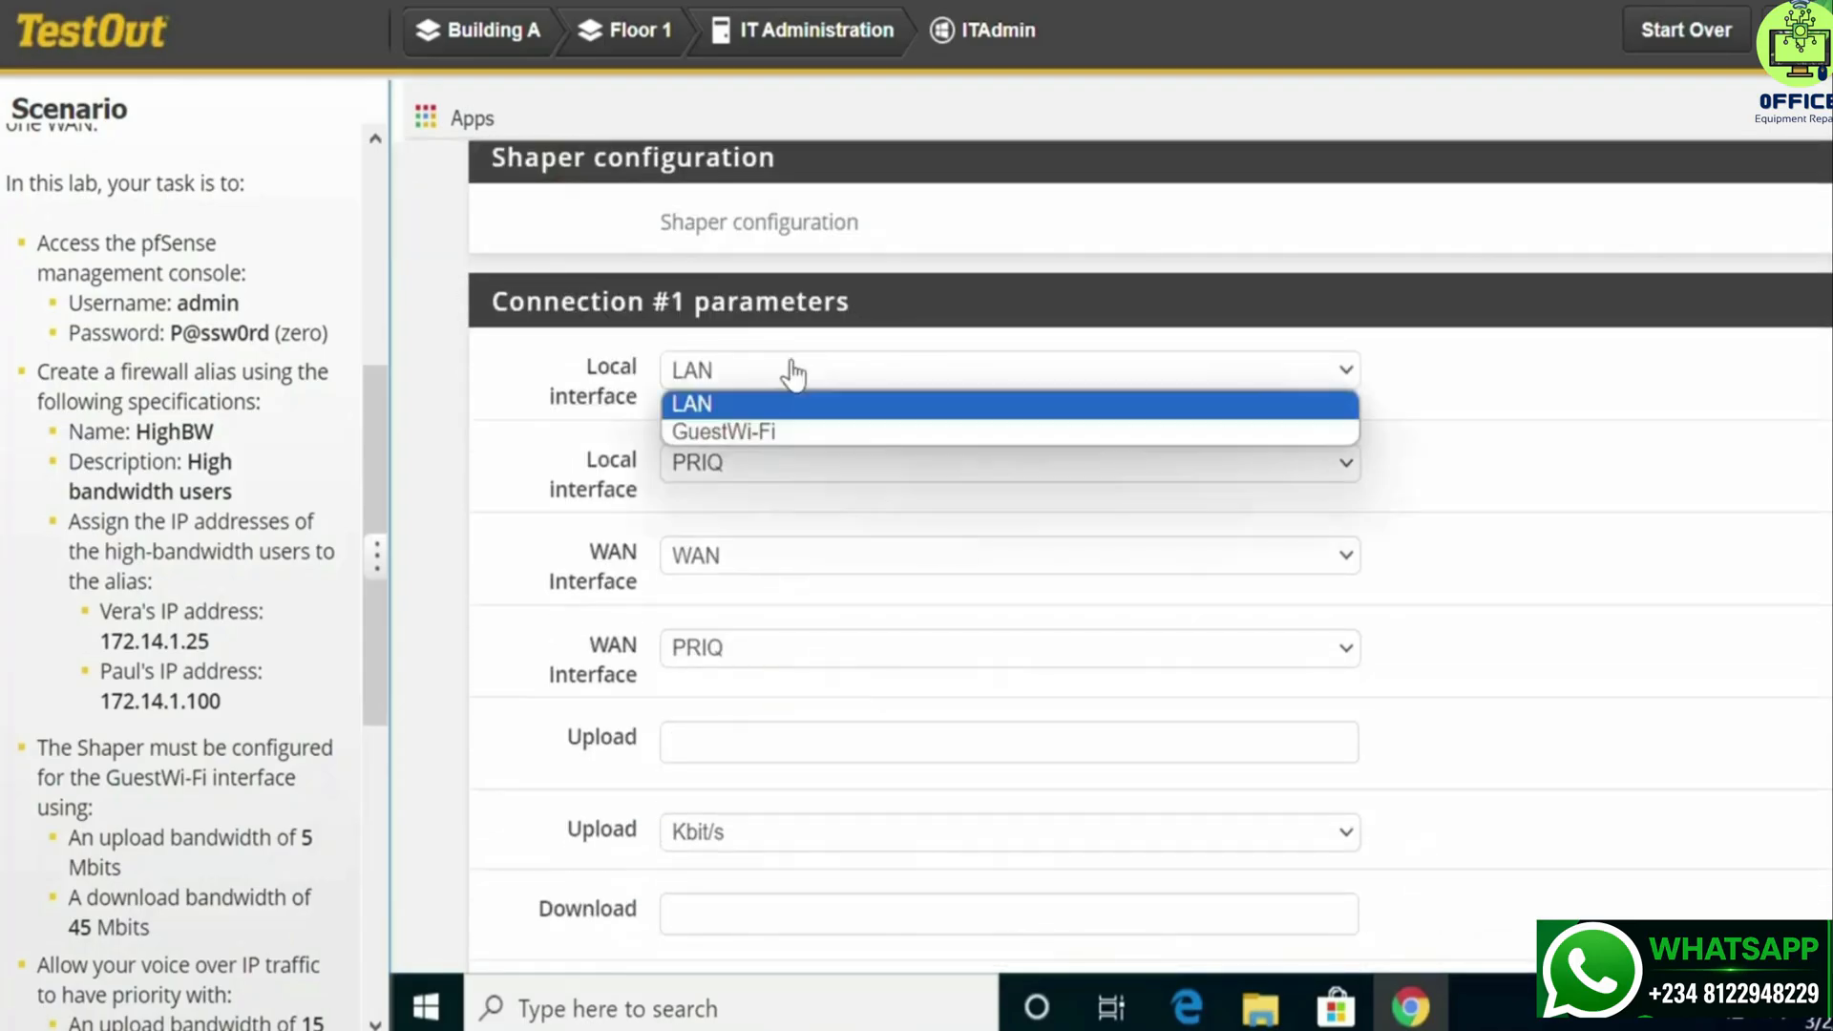
click(789, 434)
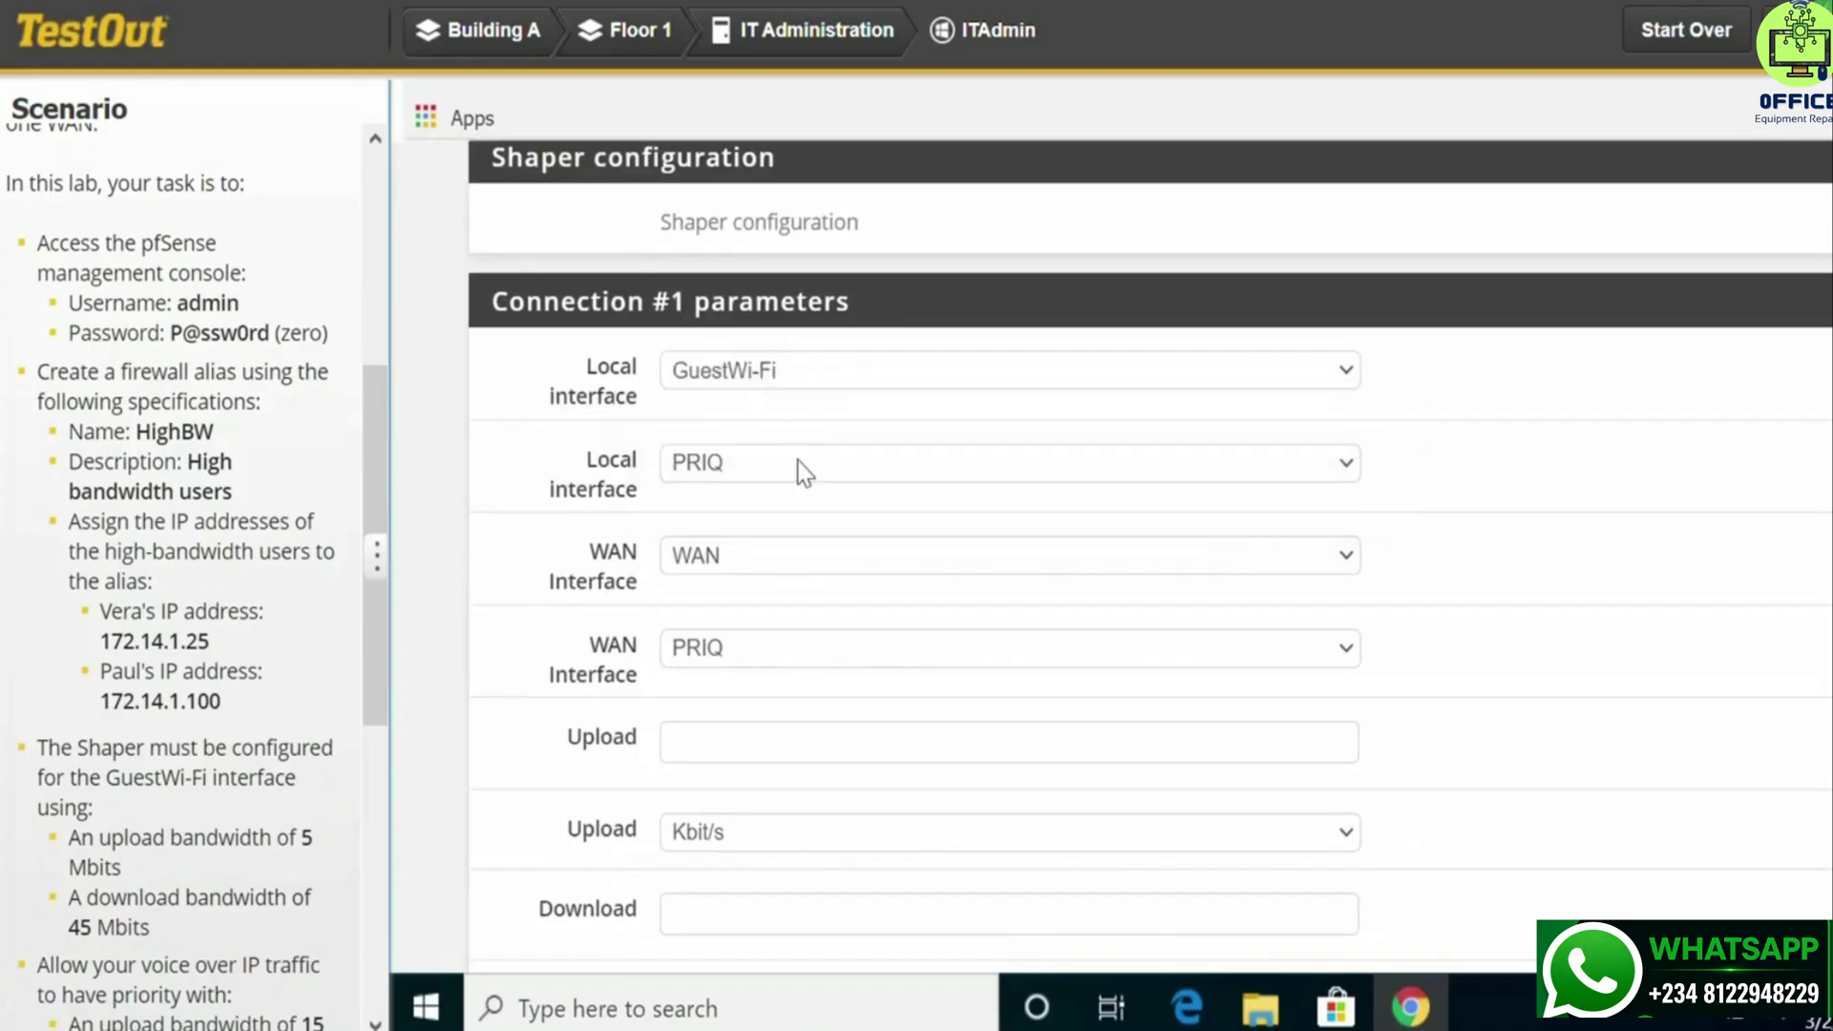
Set the upload bandwidth of connection #1 to 5 Mbit/s, as given in the scenario.
scroll(812, 573, down, 2)
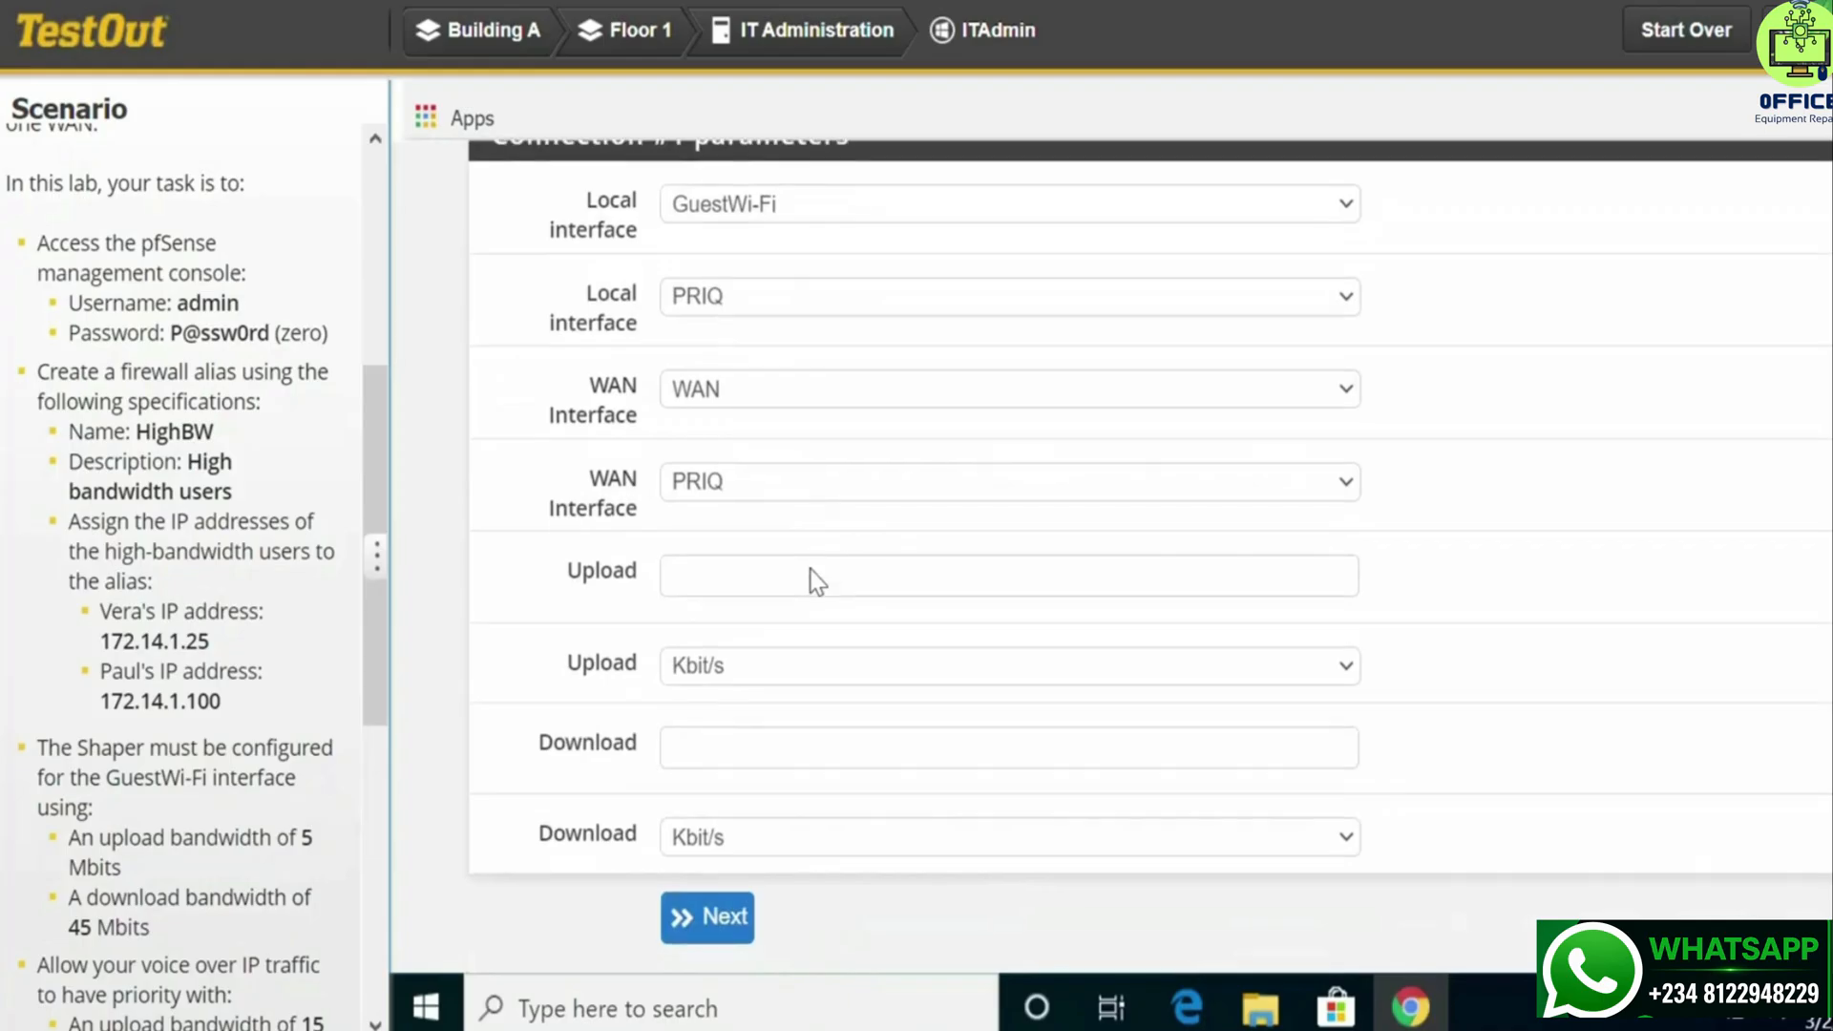
click(749, 563)
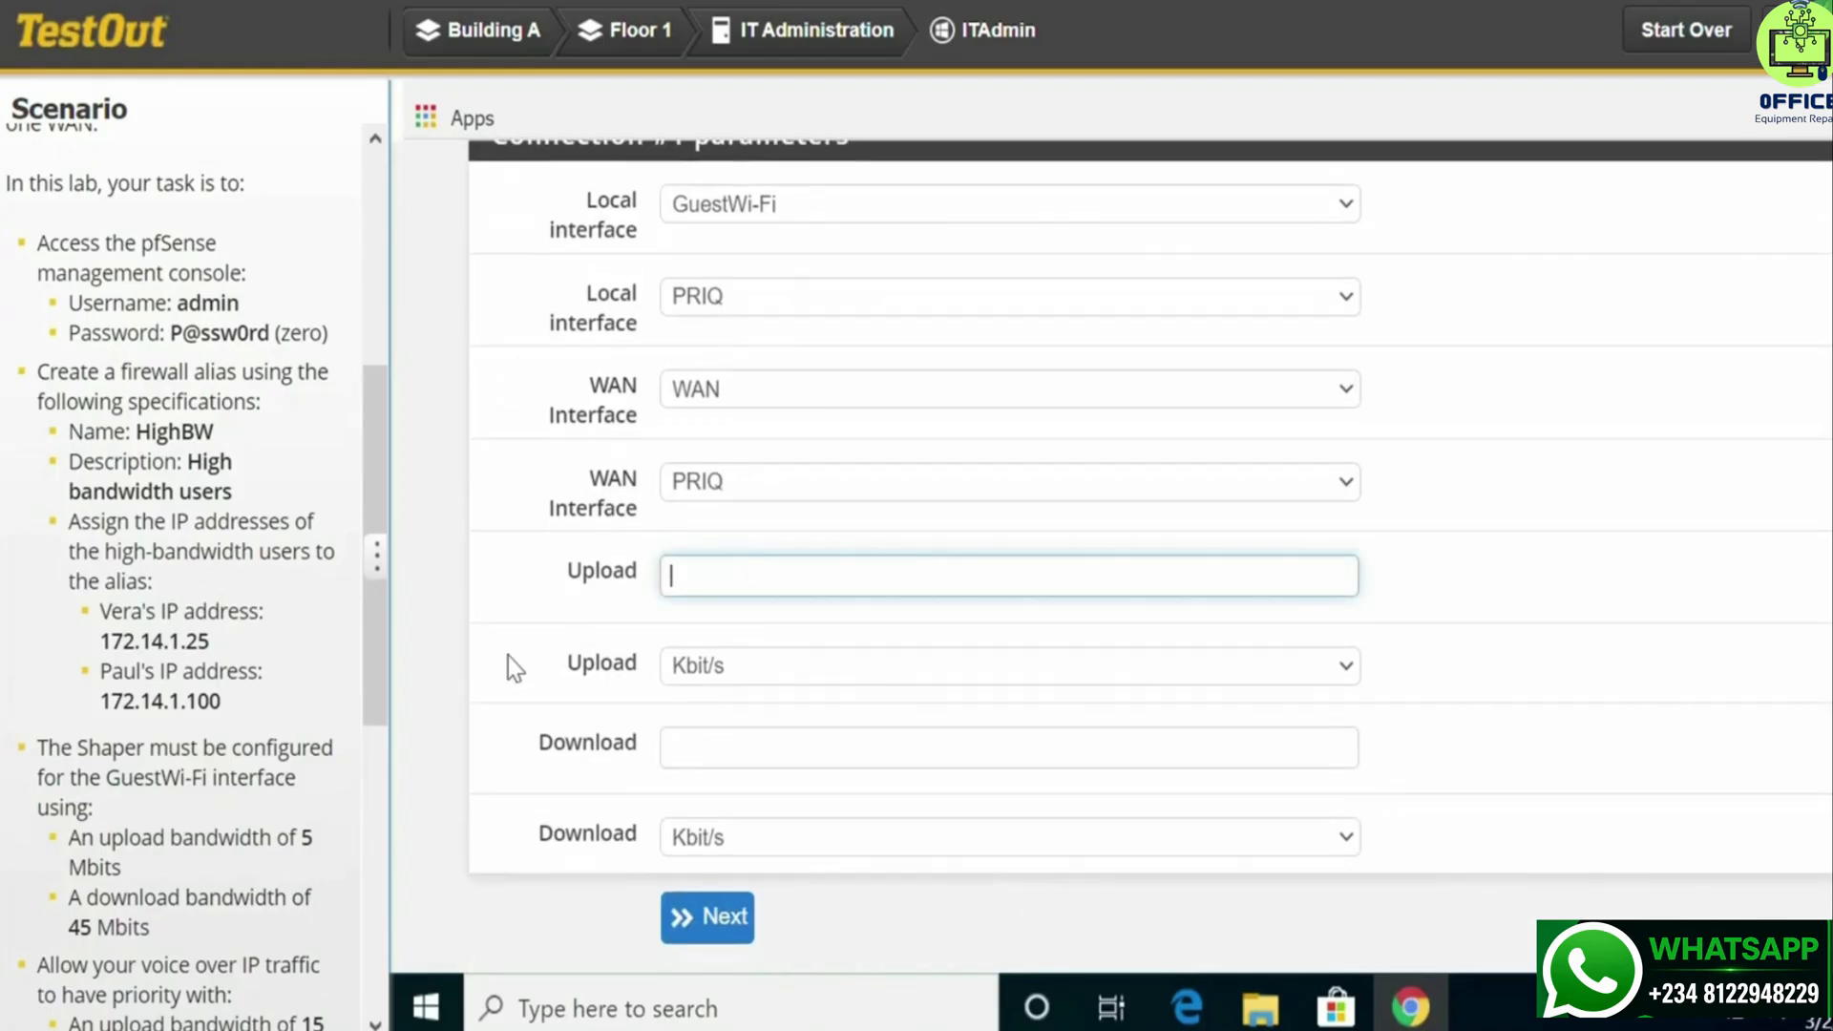
scroll(227, 735, down, 3)
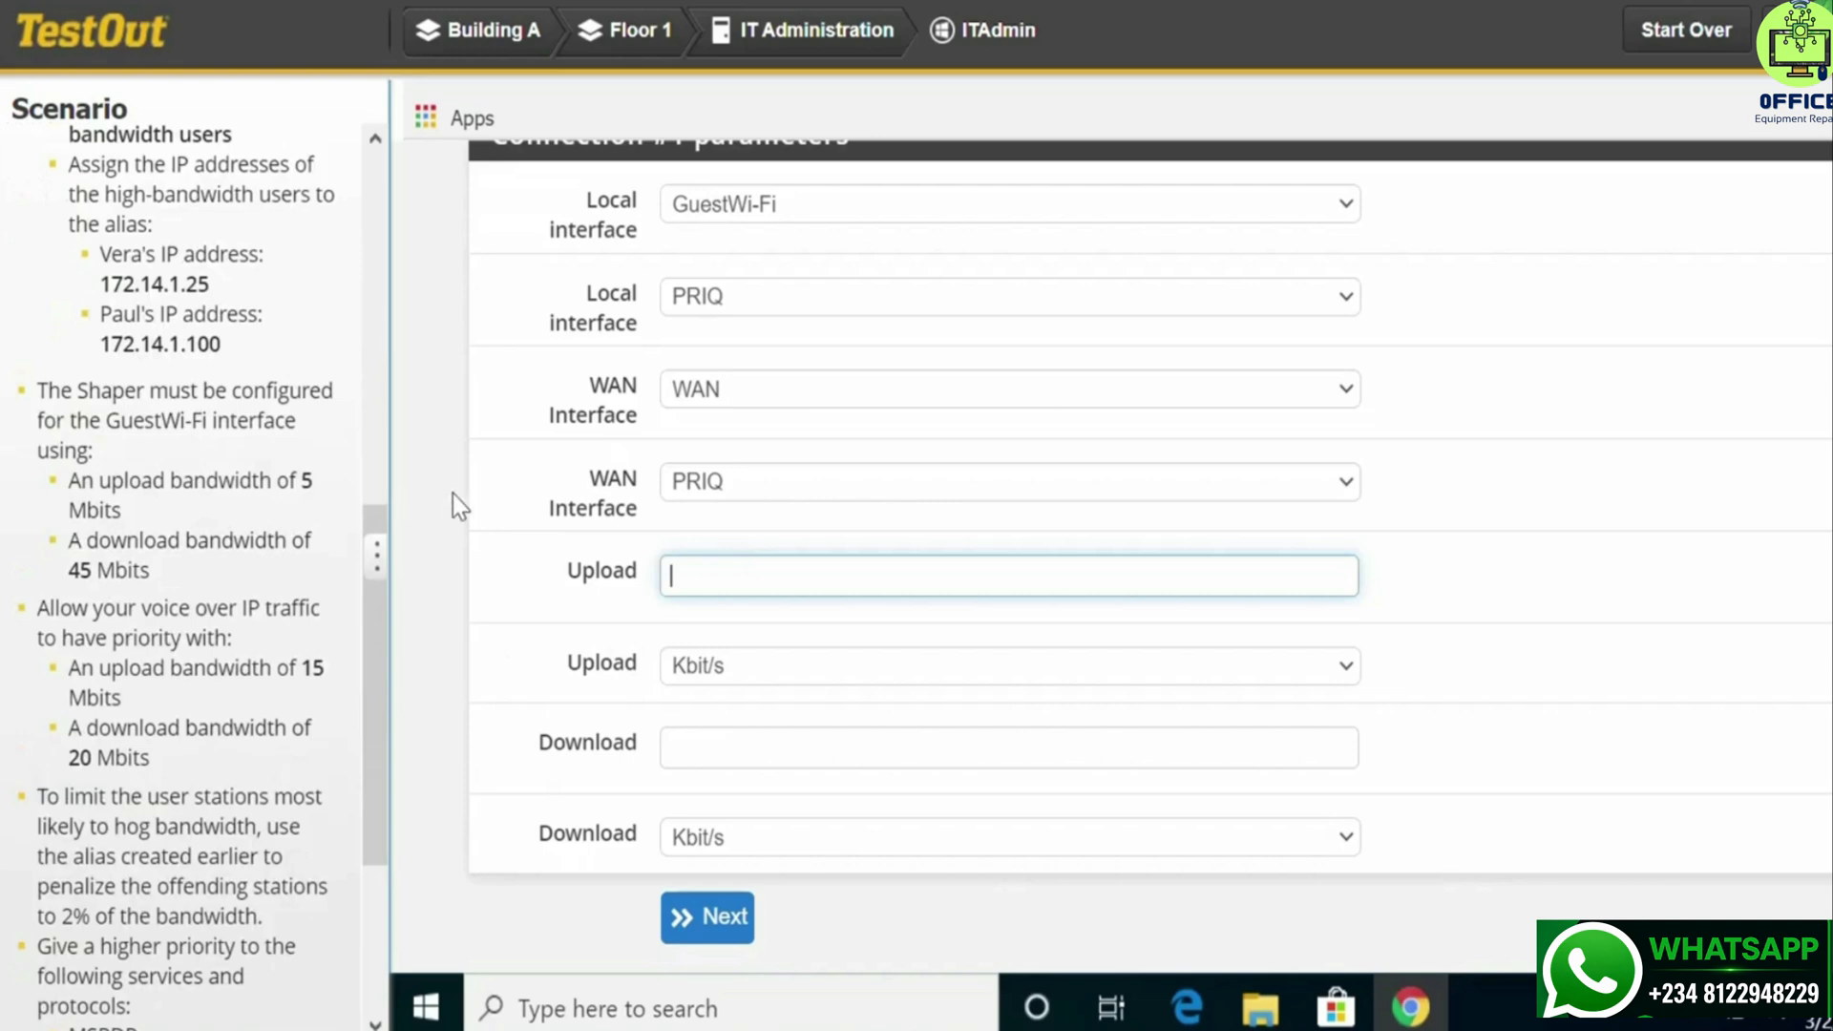
text(5)
click(727, 675)
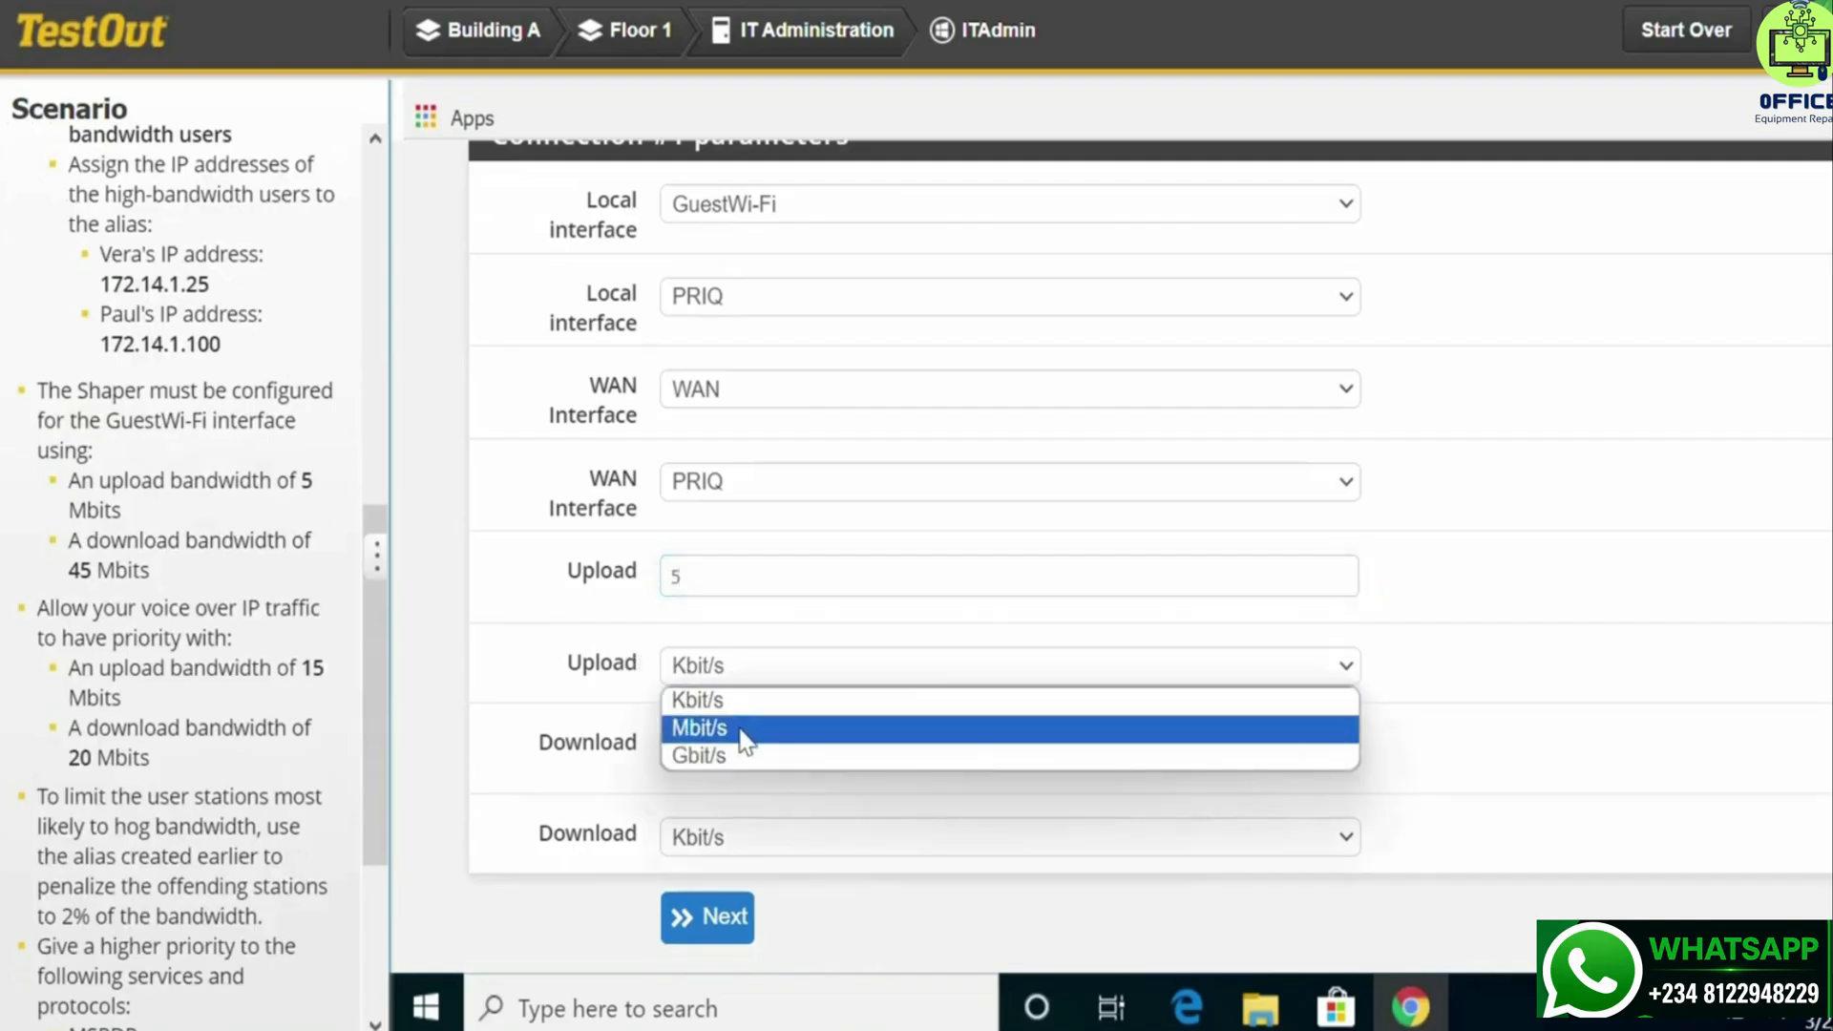
click(741, 731)
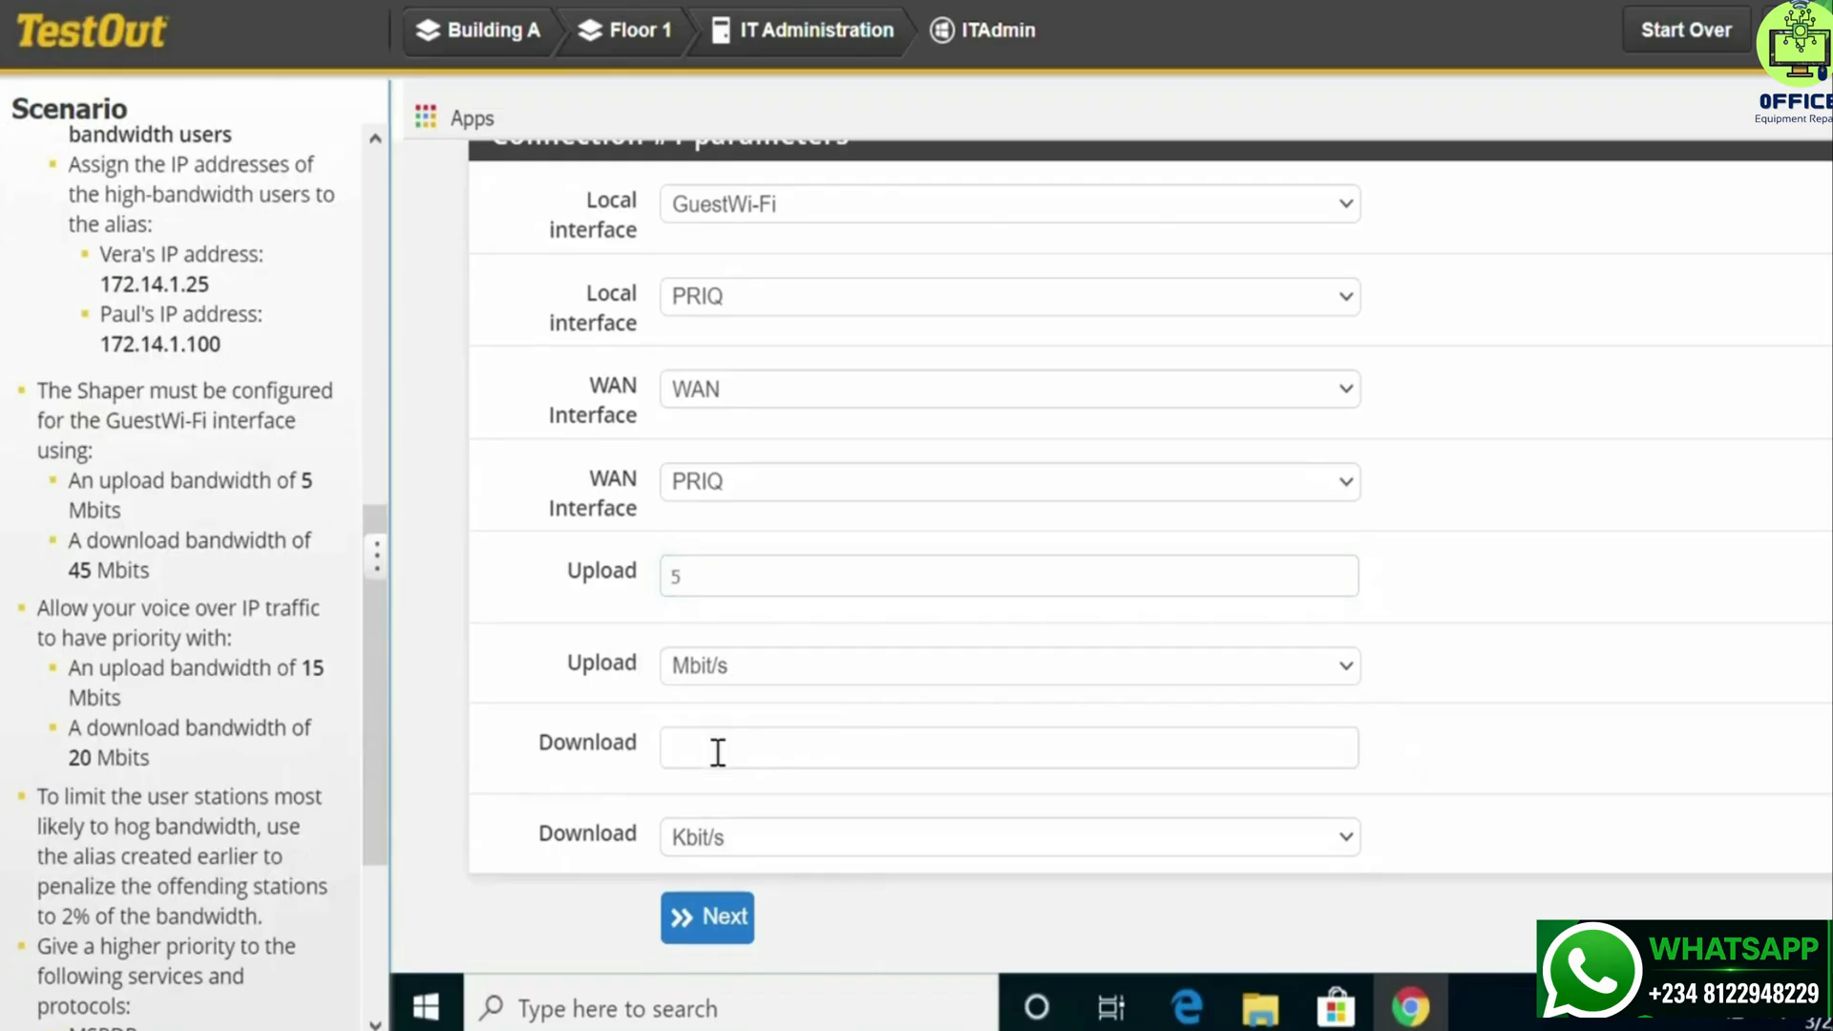
Set the download bandwidth of connection #1 to 45 Mbit/s and continue to the Voice over IP step.
click(718, 753)
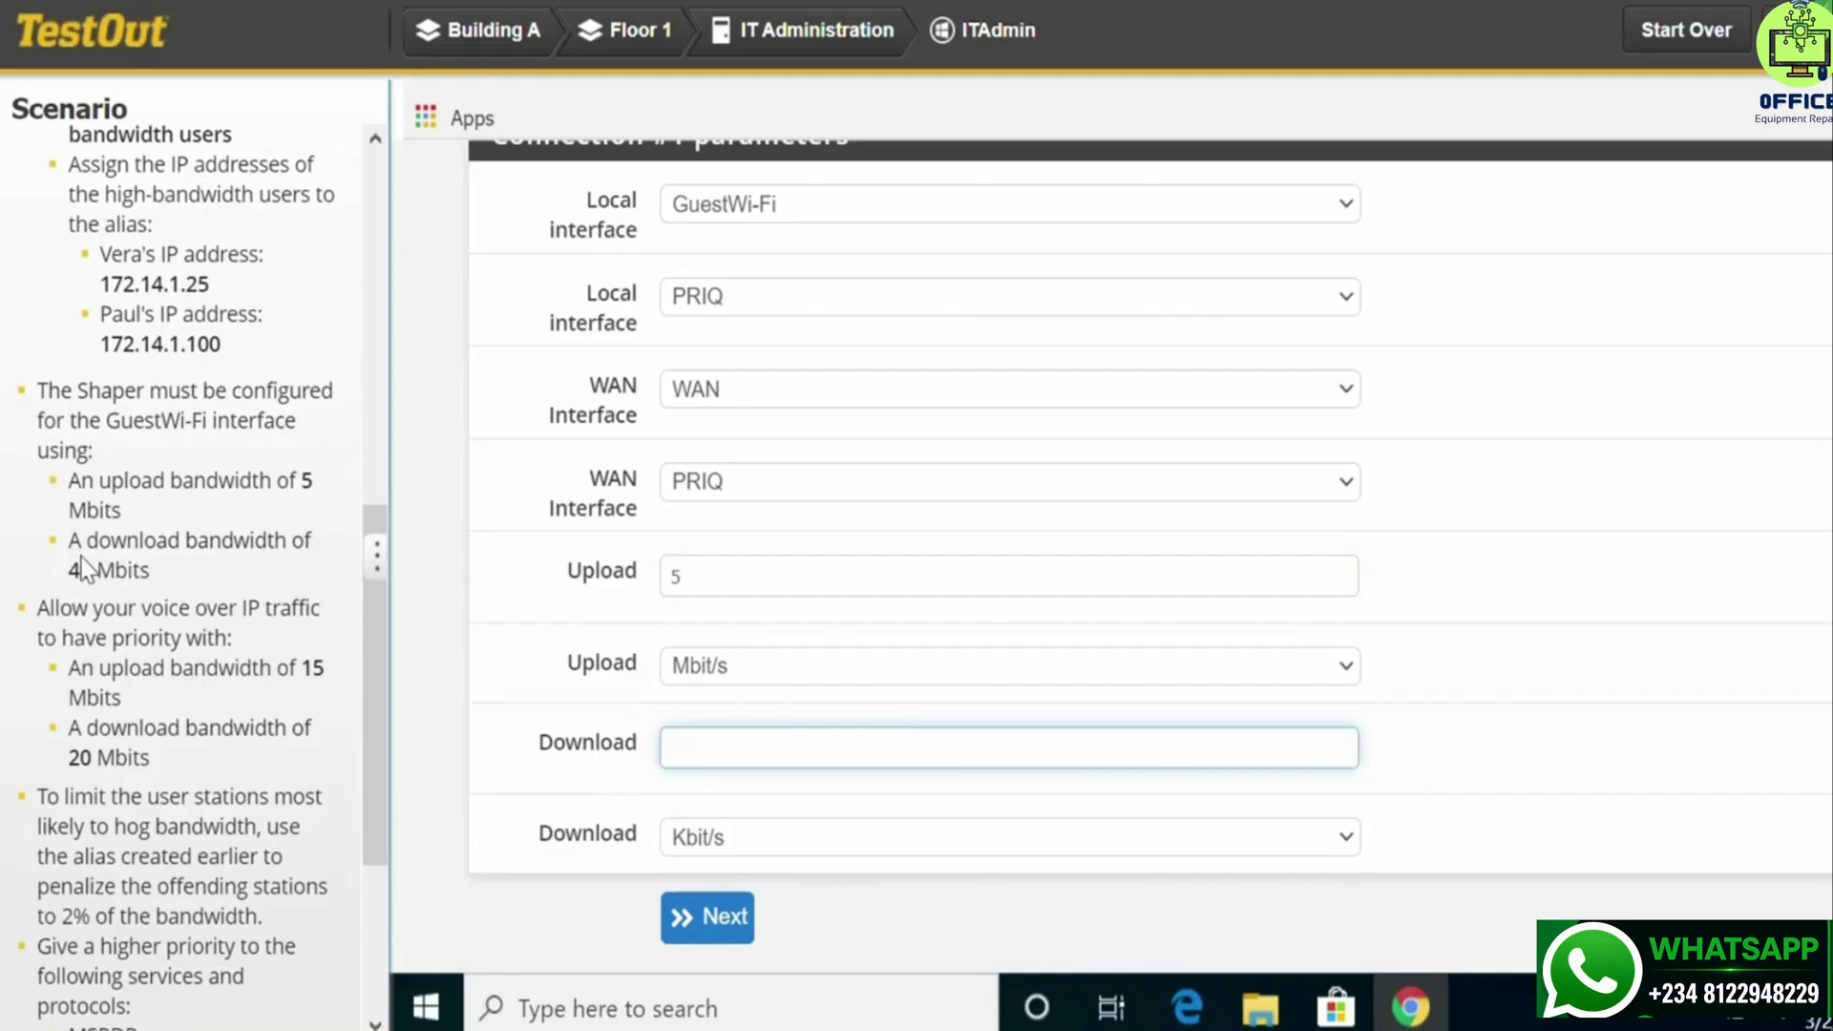
text(45)
click(754, 839)
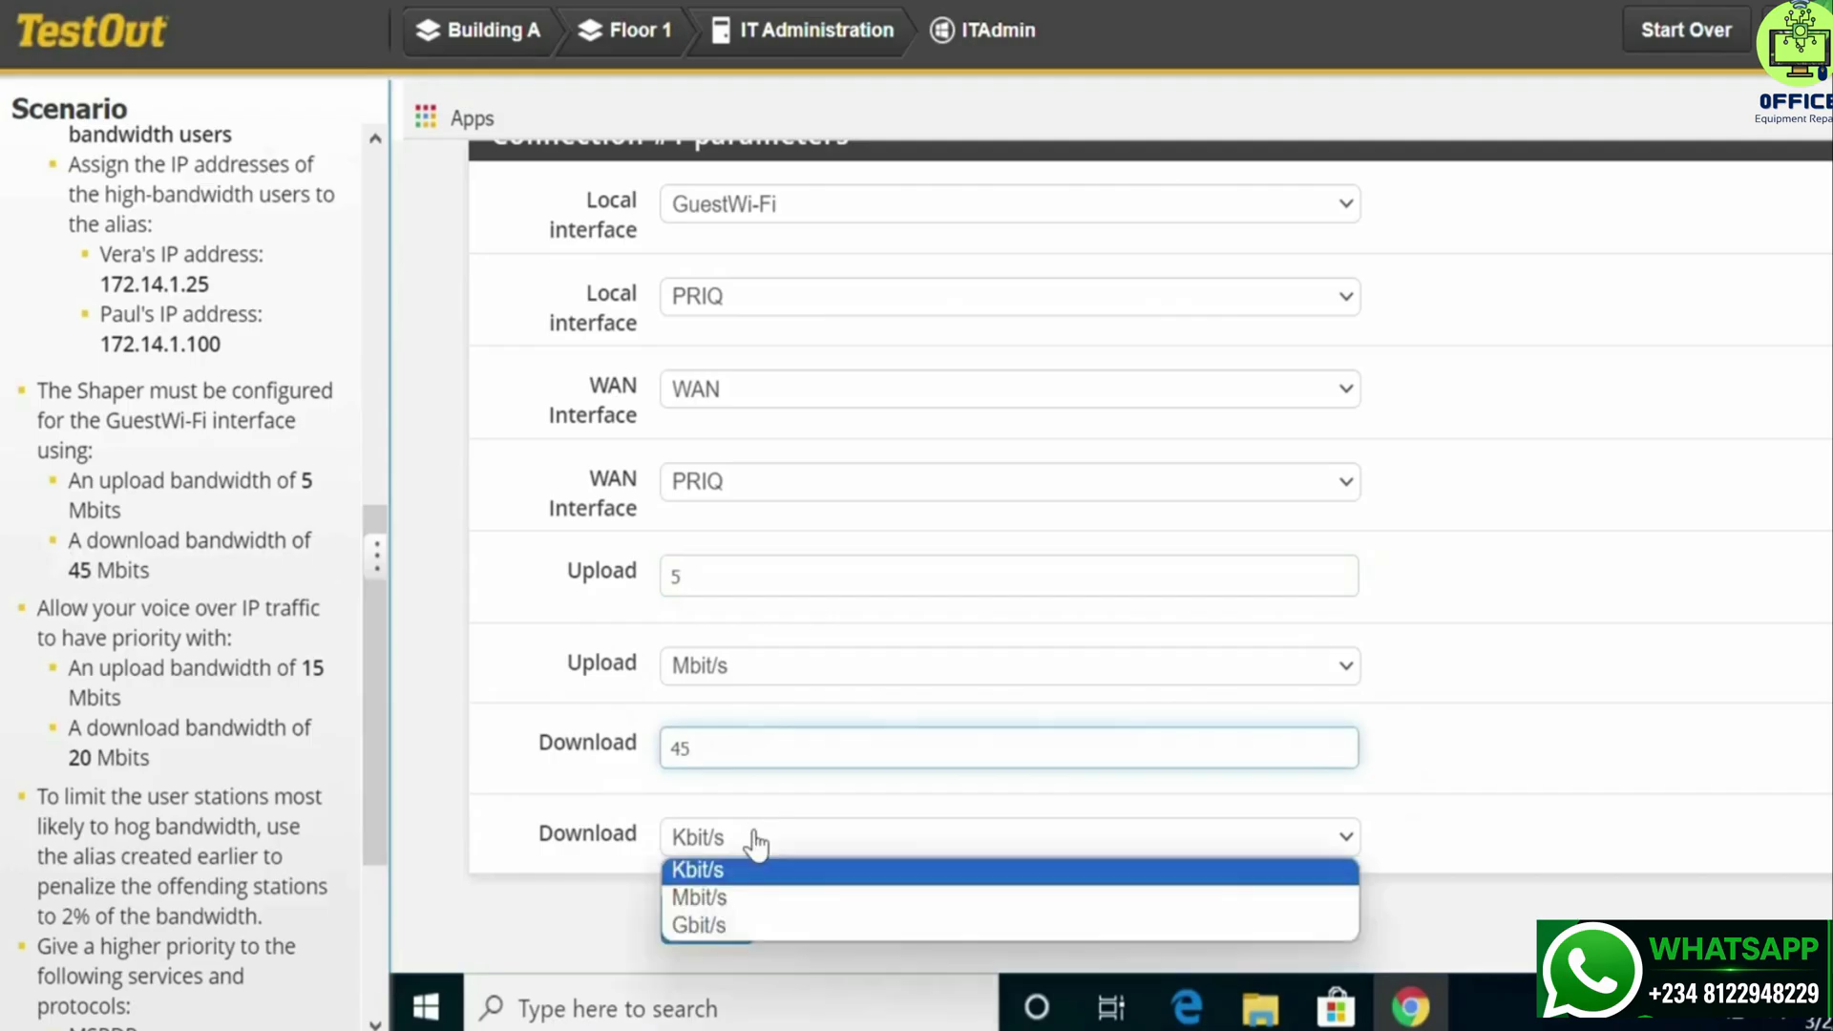
click(740, 898)
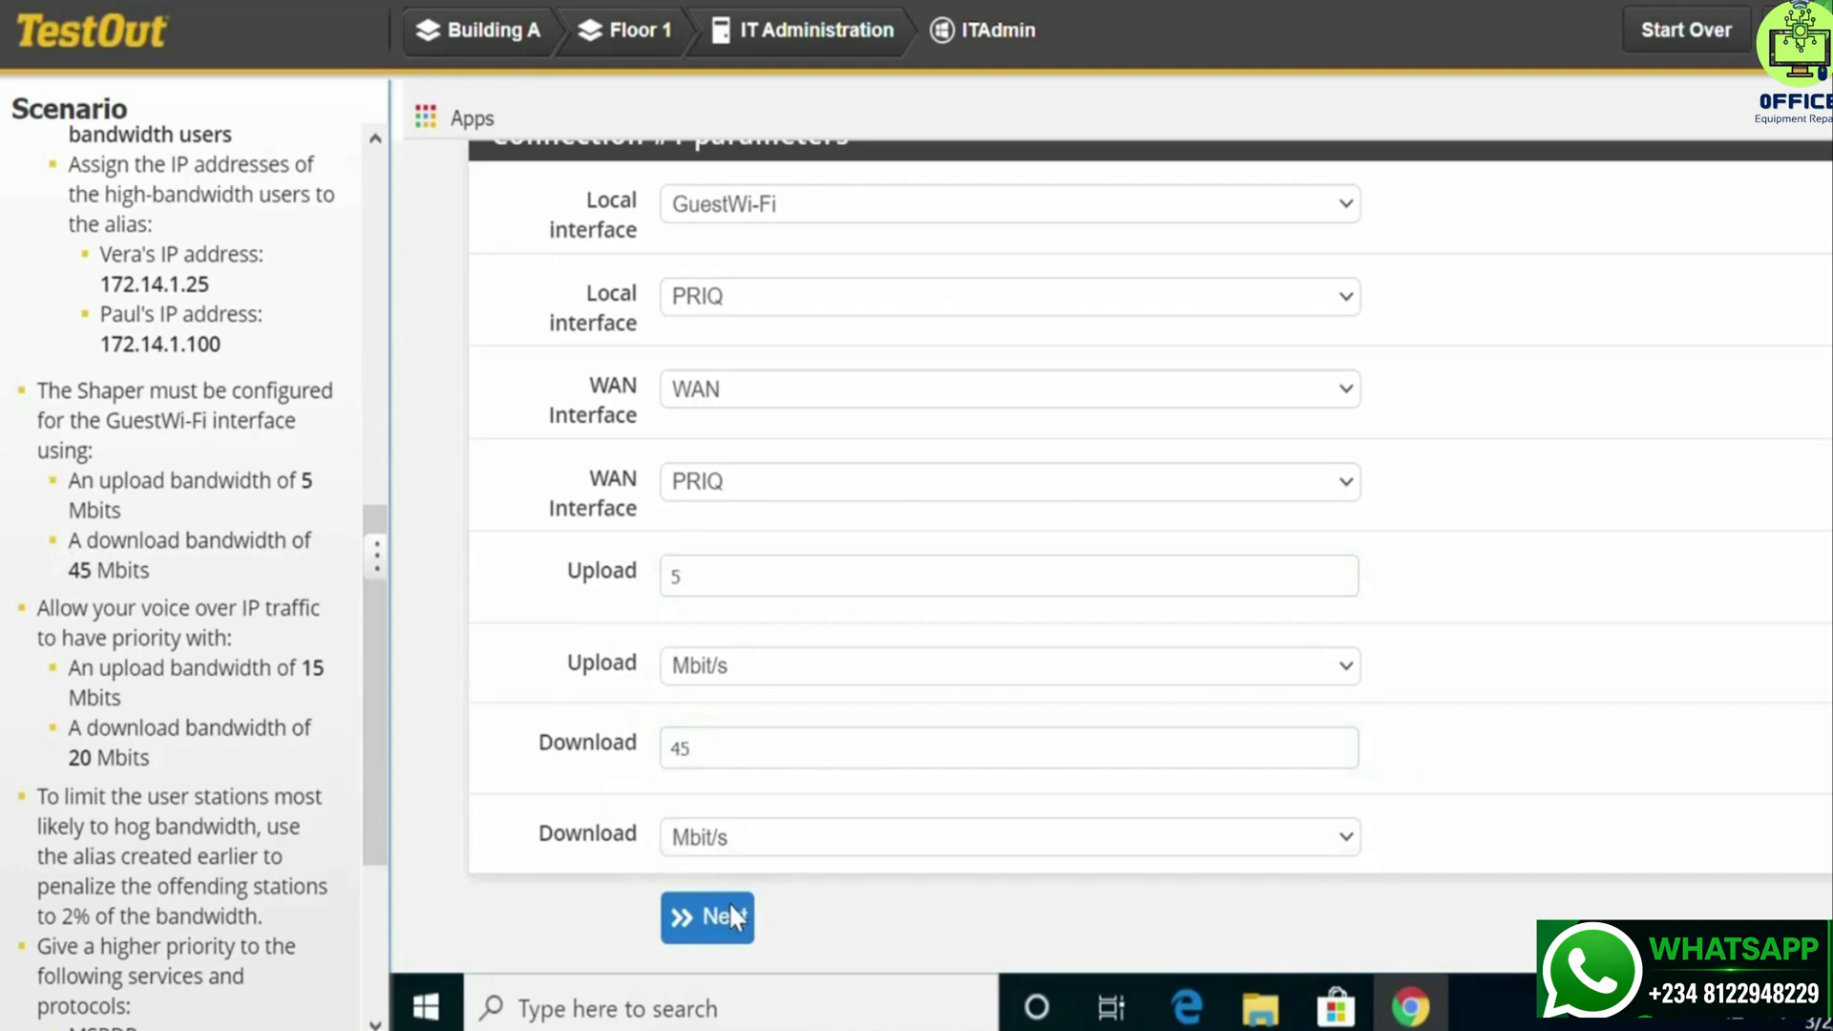
click(731, 924)
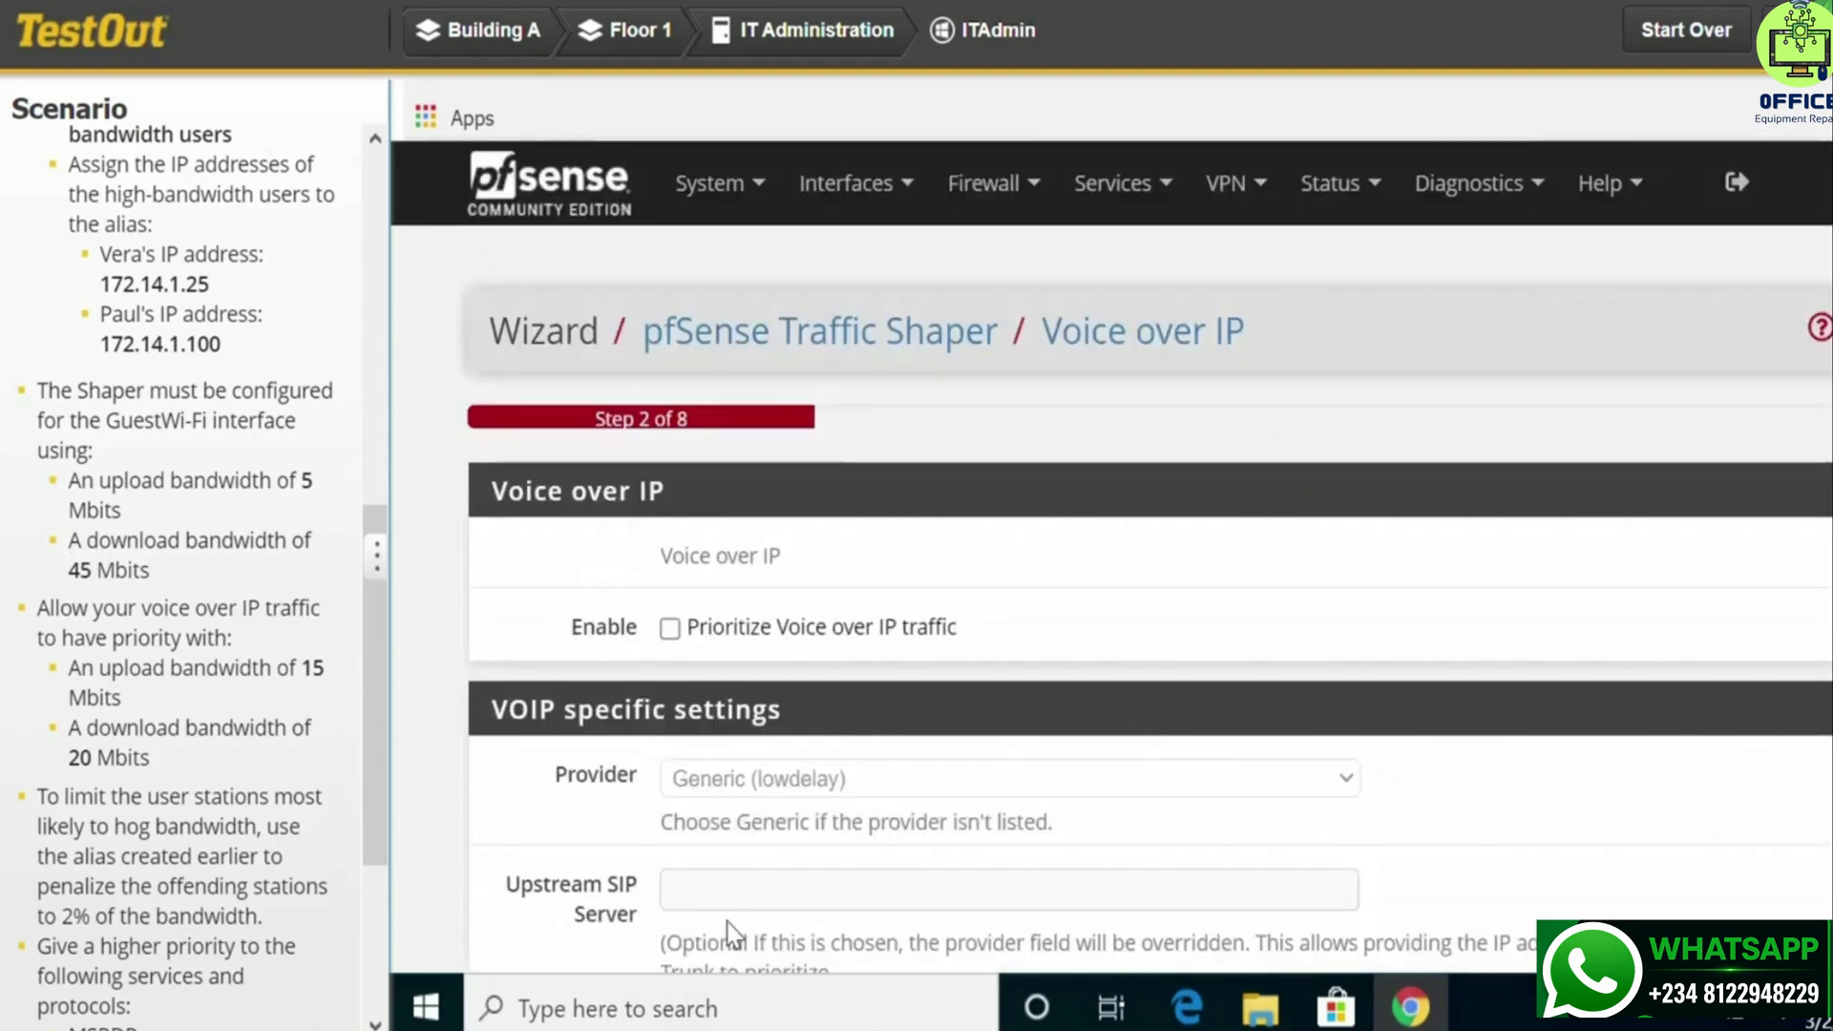
Enable prioritizing Voice over IP traffic and set its upload rate to 15 Mbit/s.
click(671, 628)
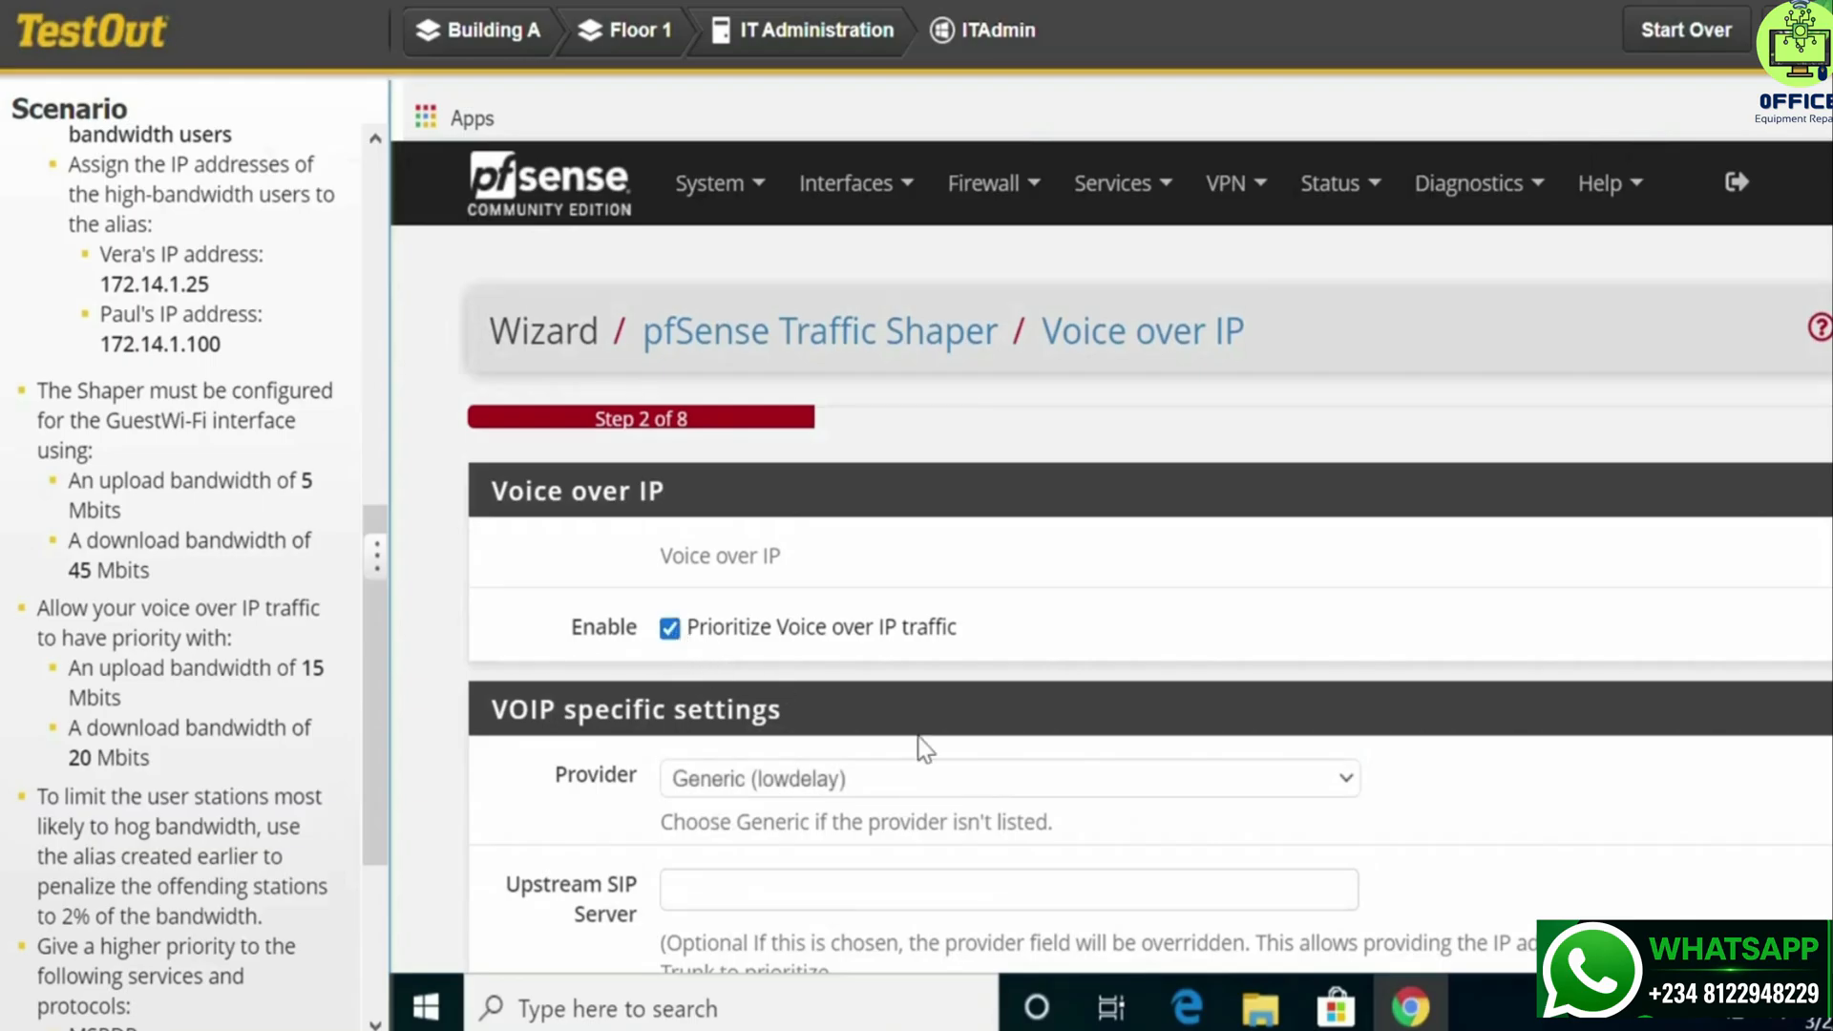
scroll(1012, 778, down, 1)
scroll(1018, 778, down, 3)
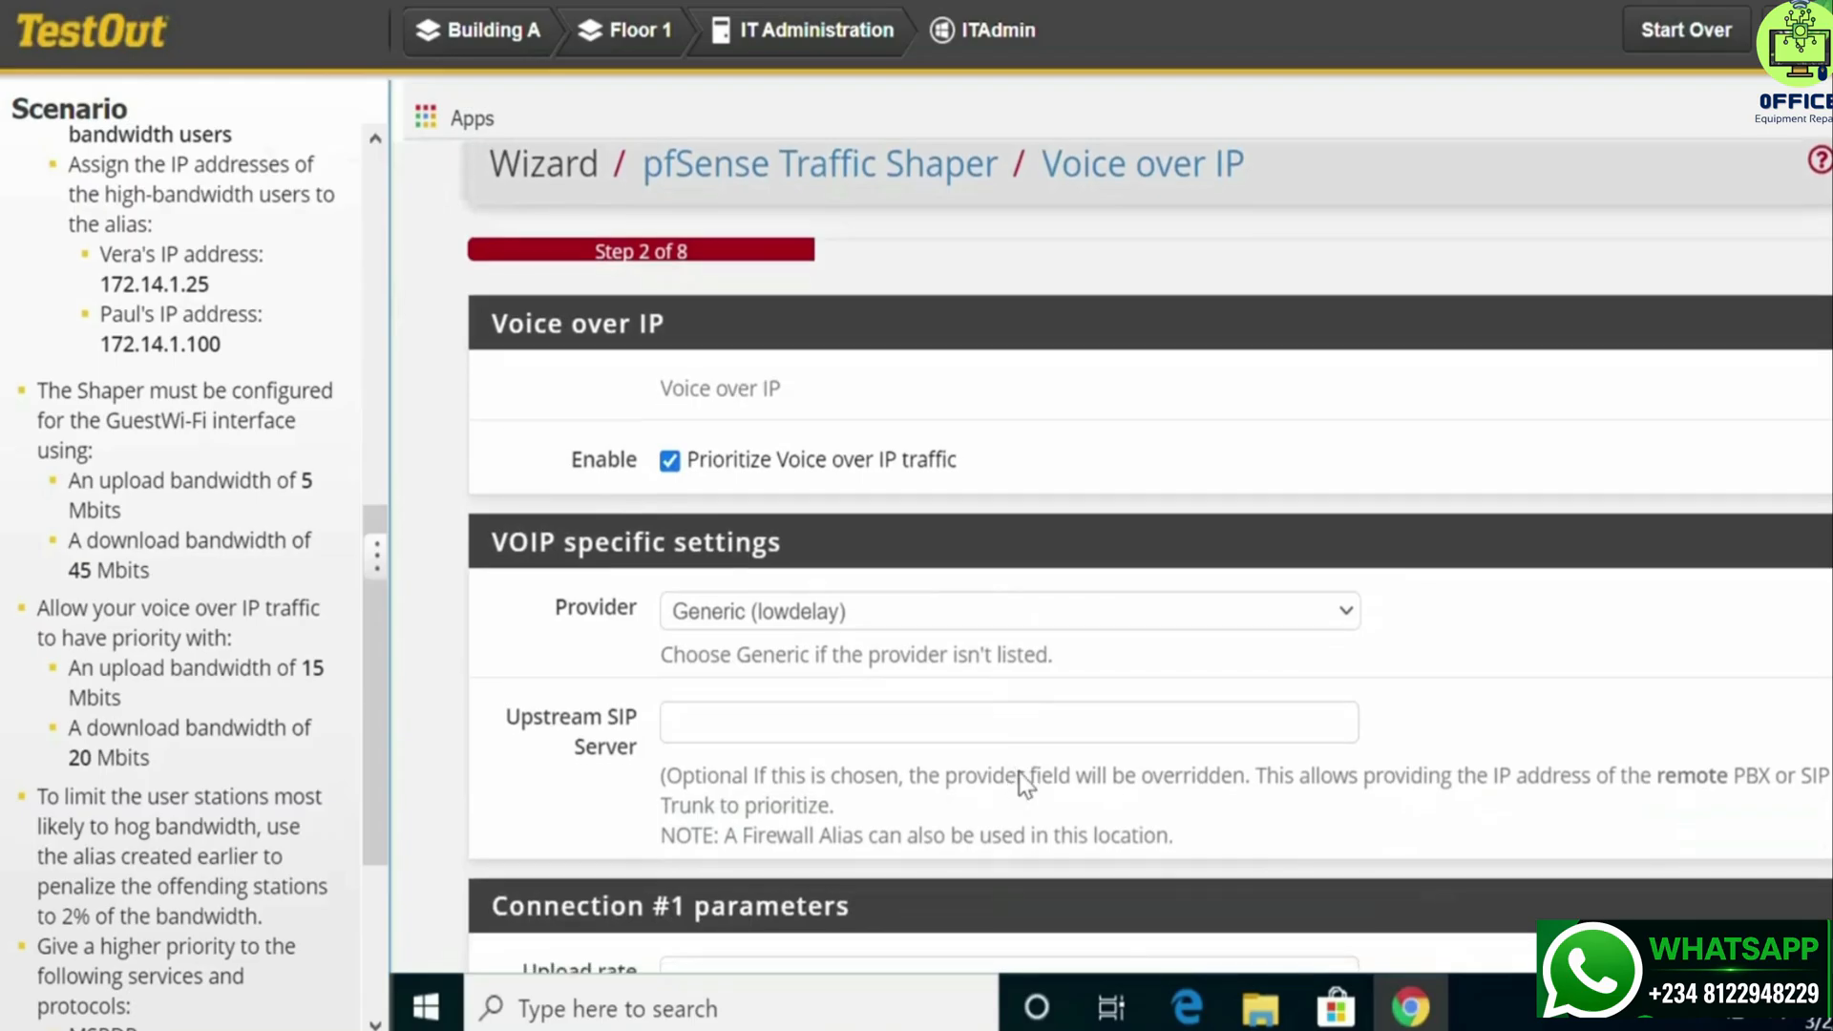
scroll(759, 649, down, 4)
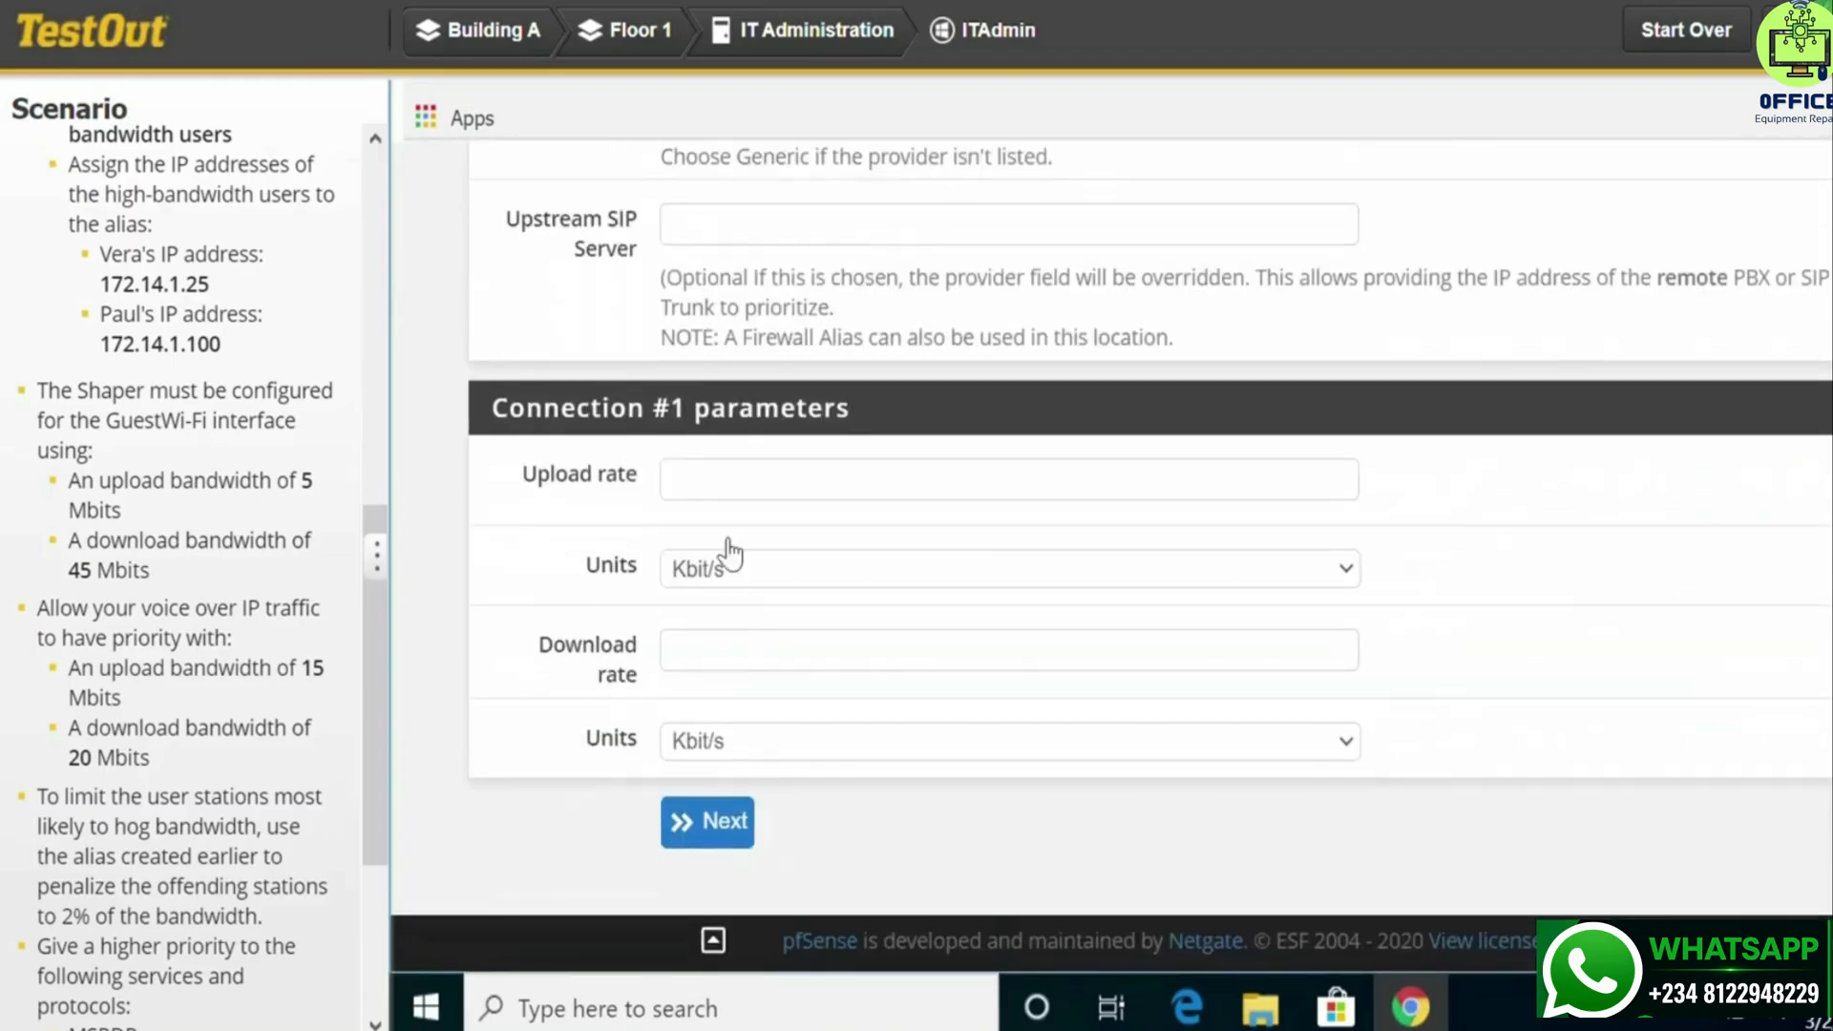
click(706, 477)
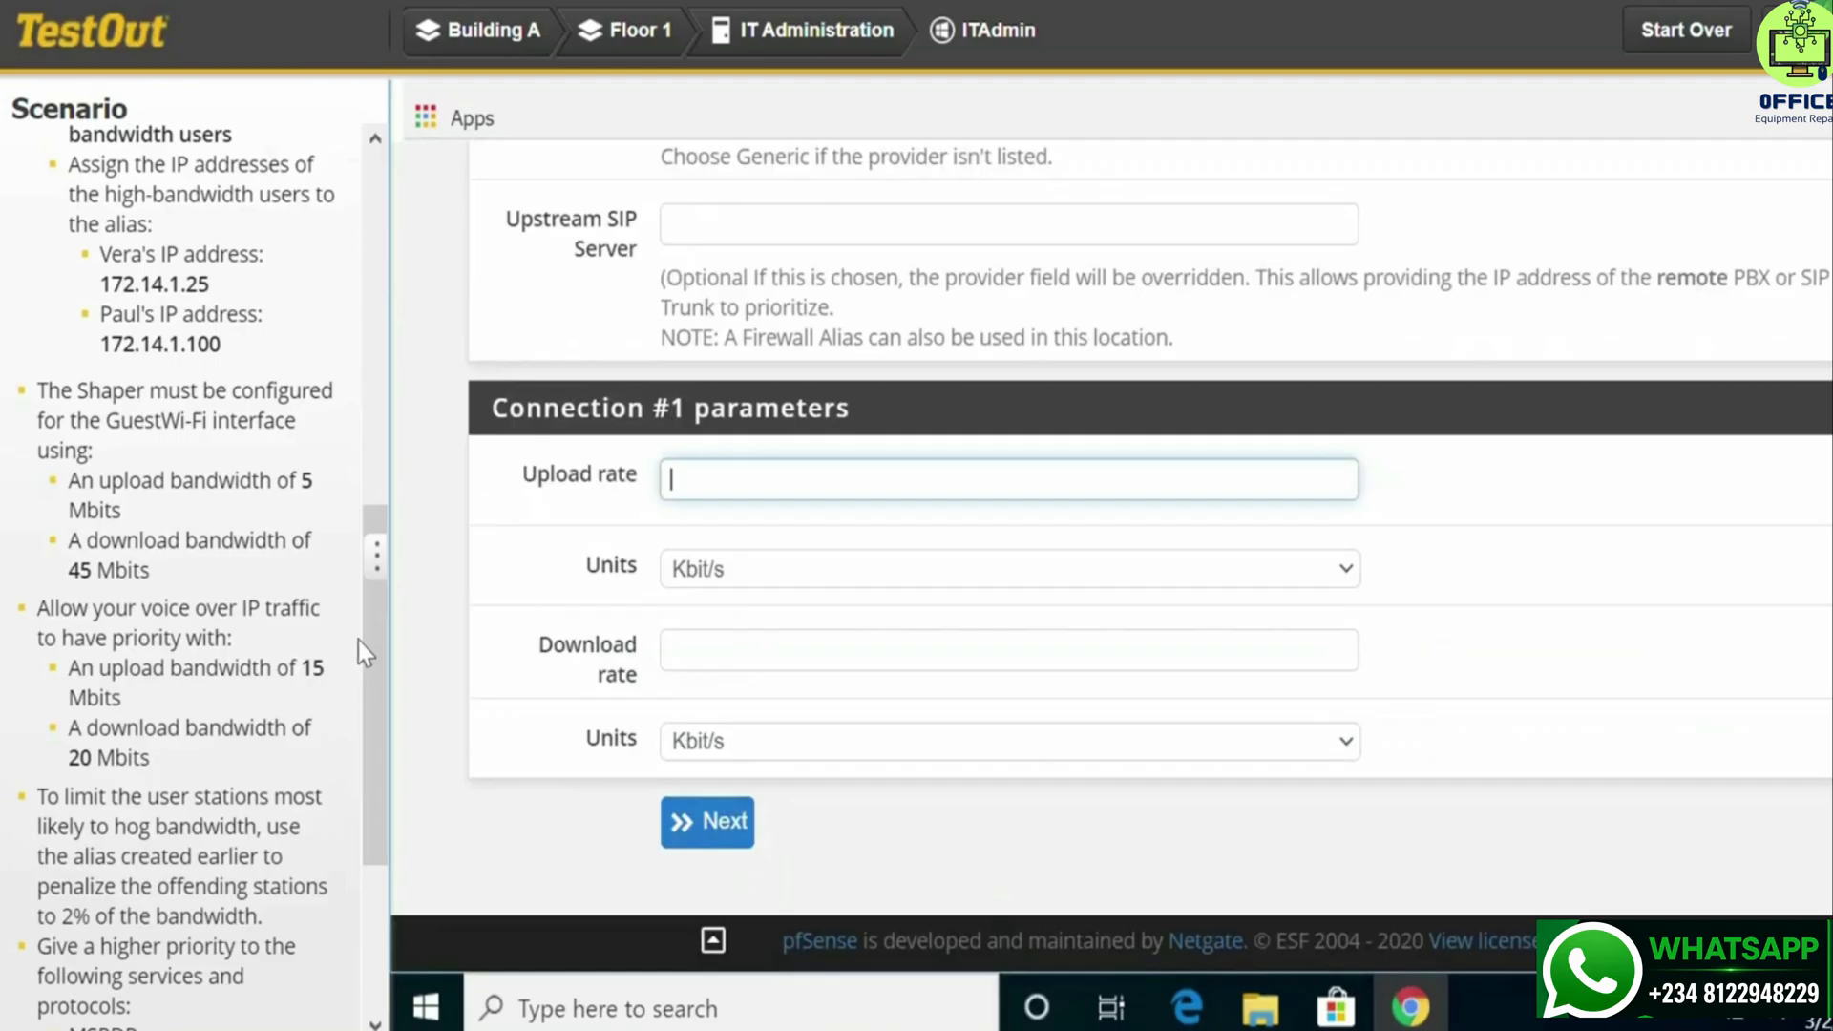
text(15)
click(764, 573)
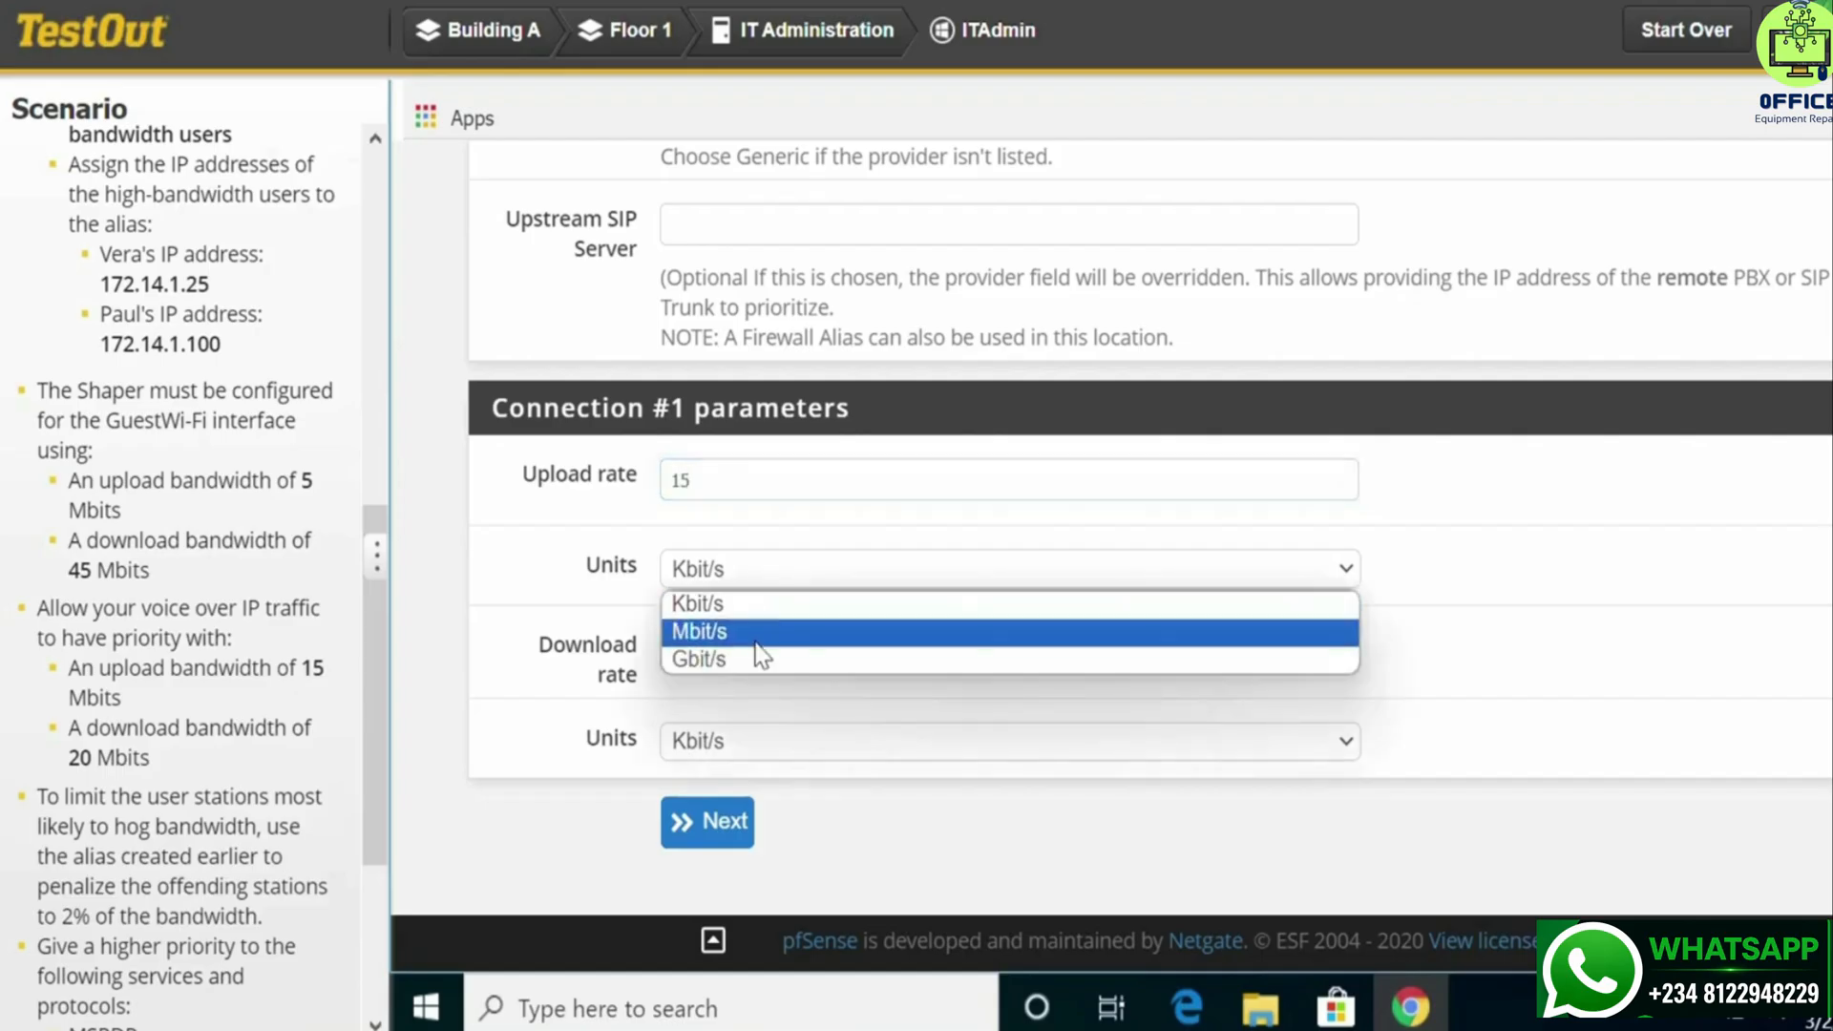
click(756, 642)
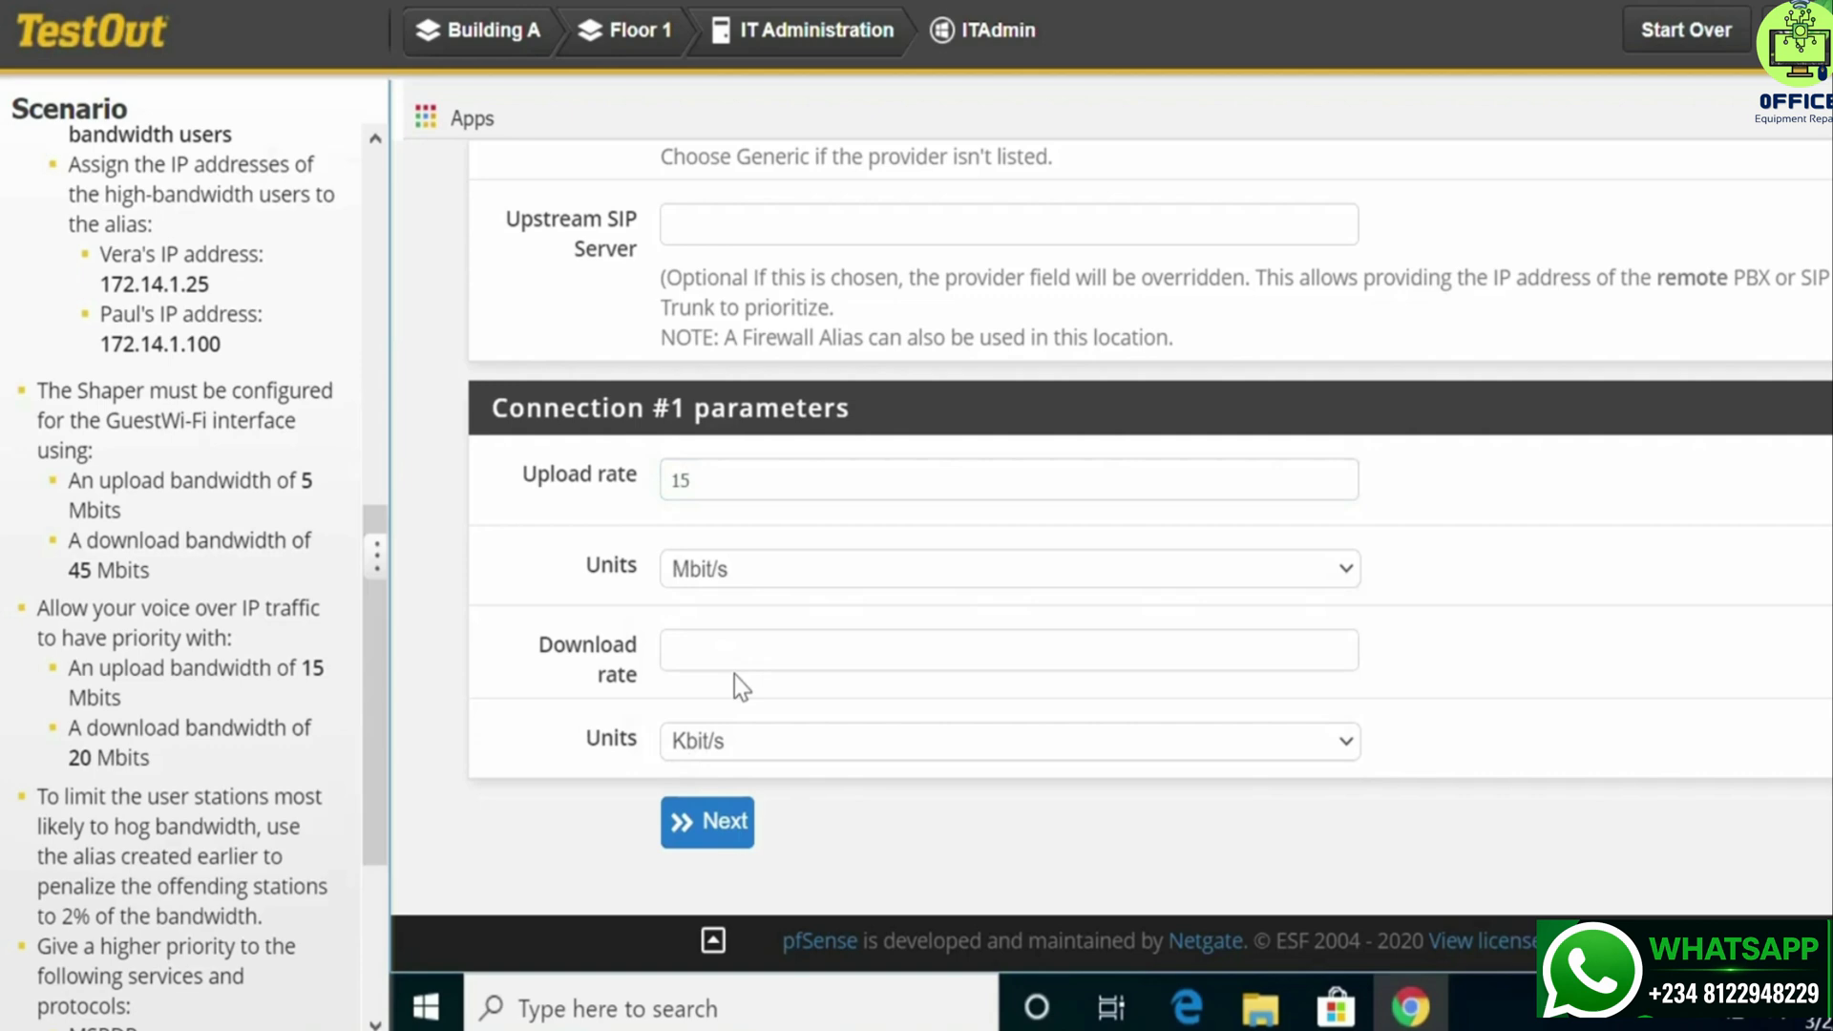
Set the Voice over IP download rate to 20 Mbit/s and continue to the Penalty Box step.
click(736, 661)
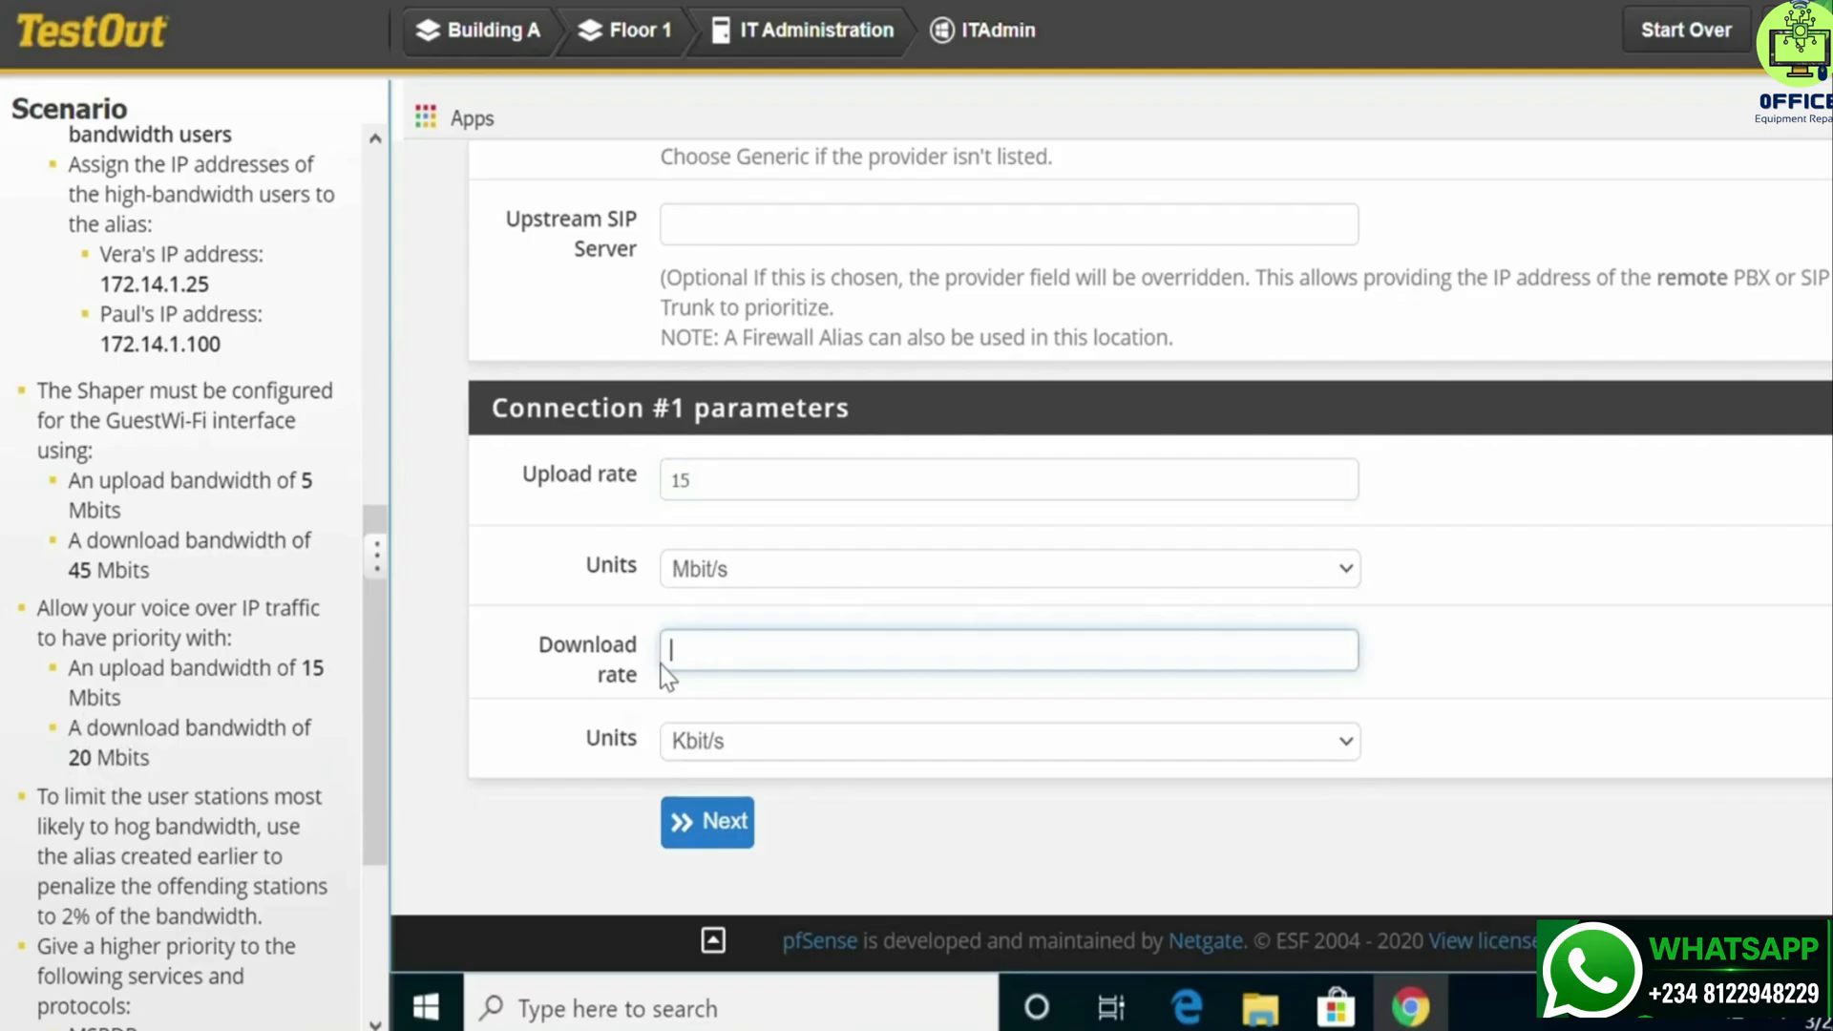
text(20)
click(723, 744)
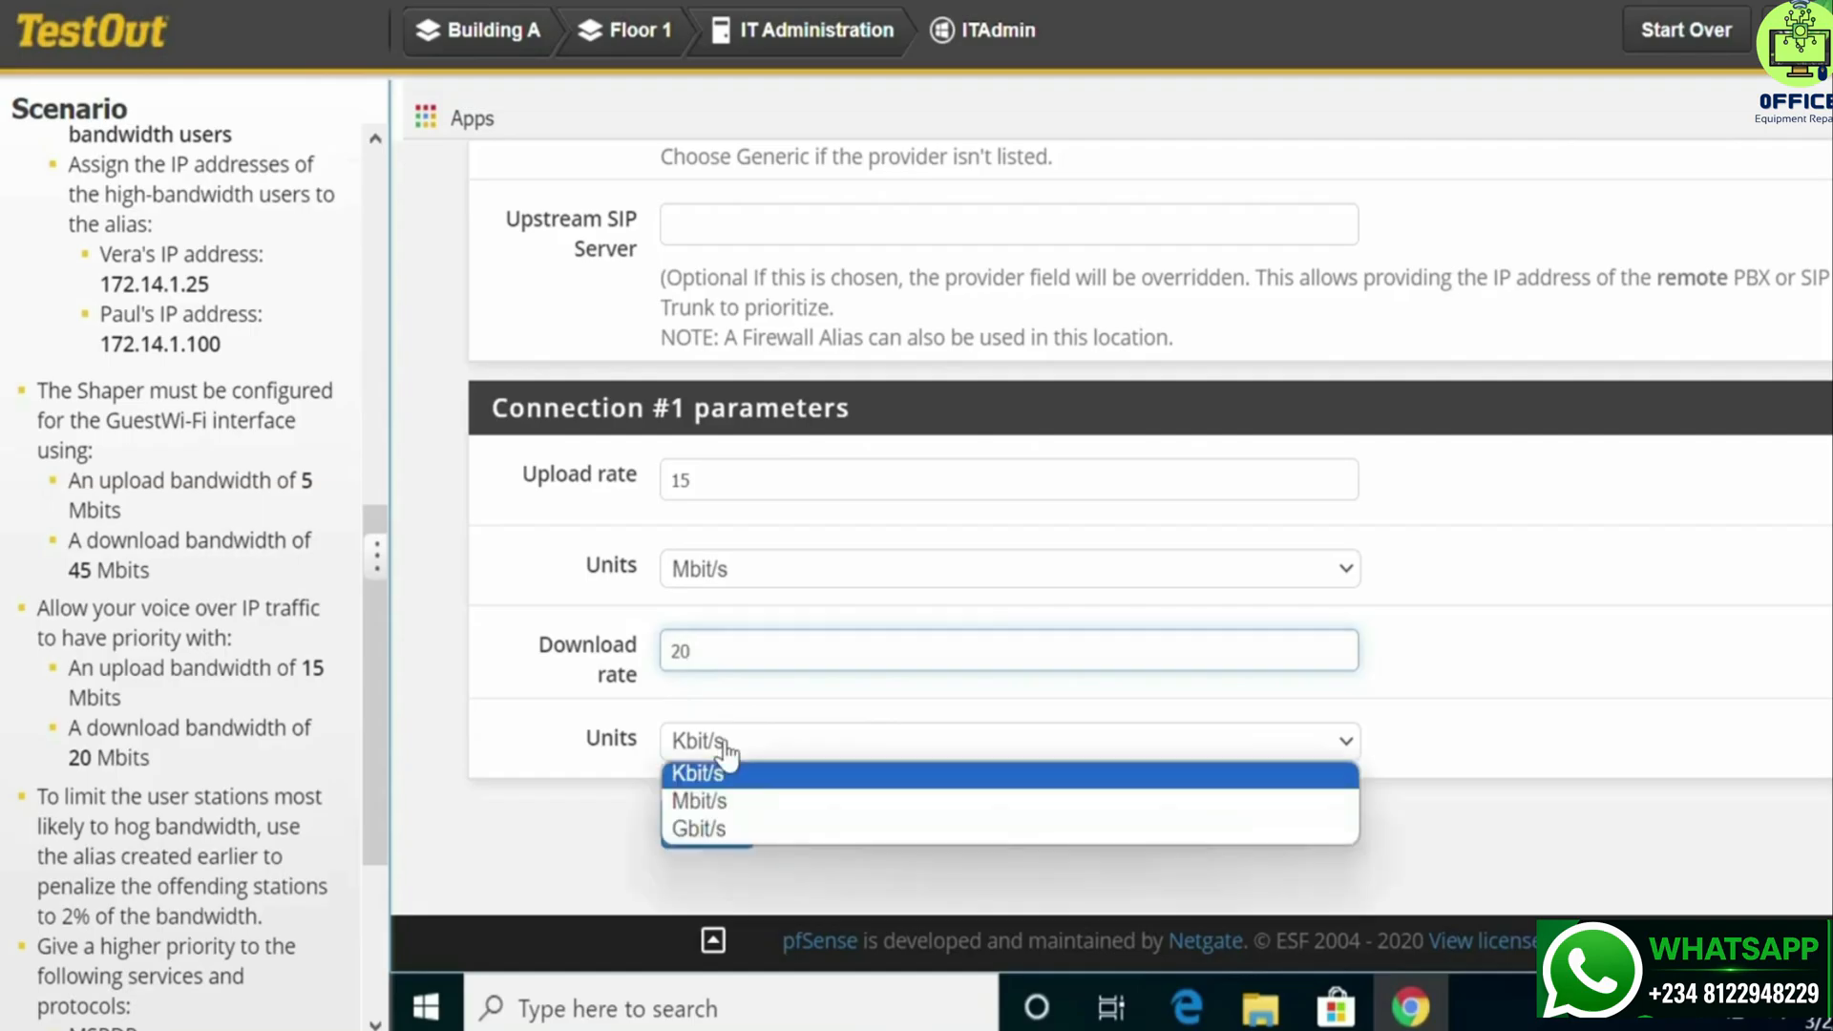
click(728, 803)
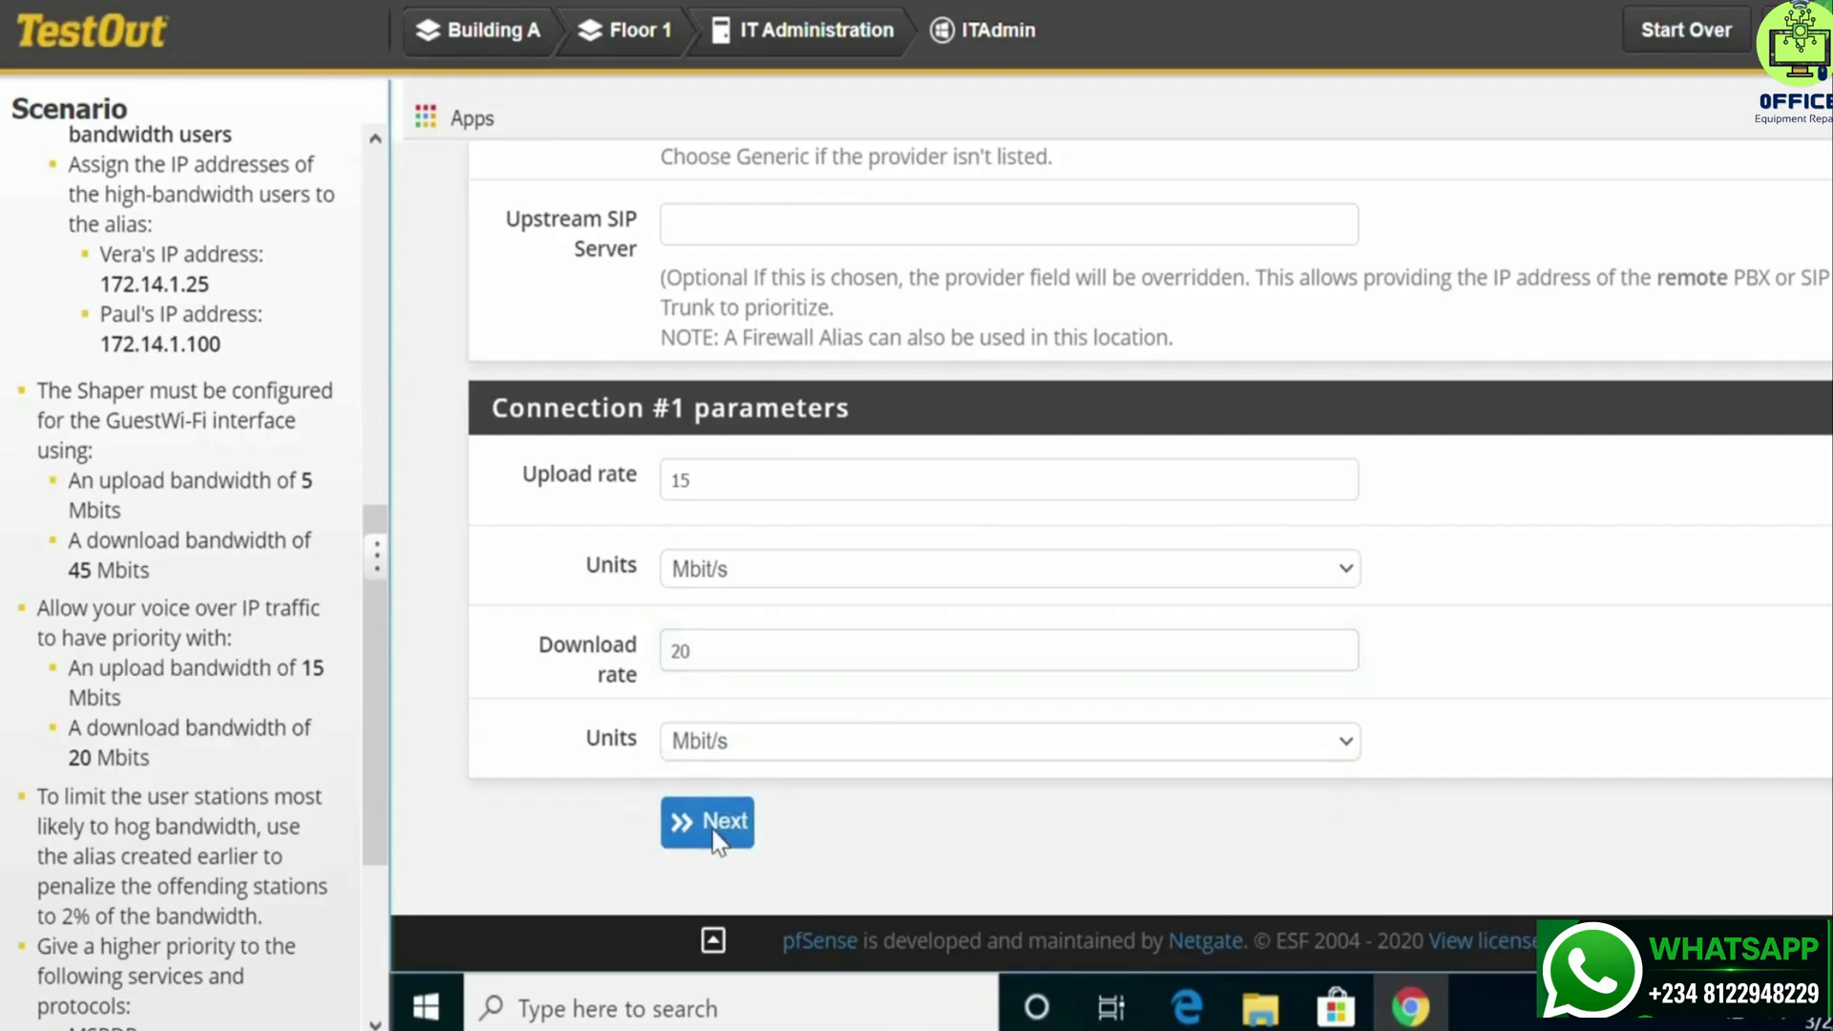
click(717, 840)
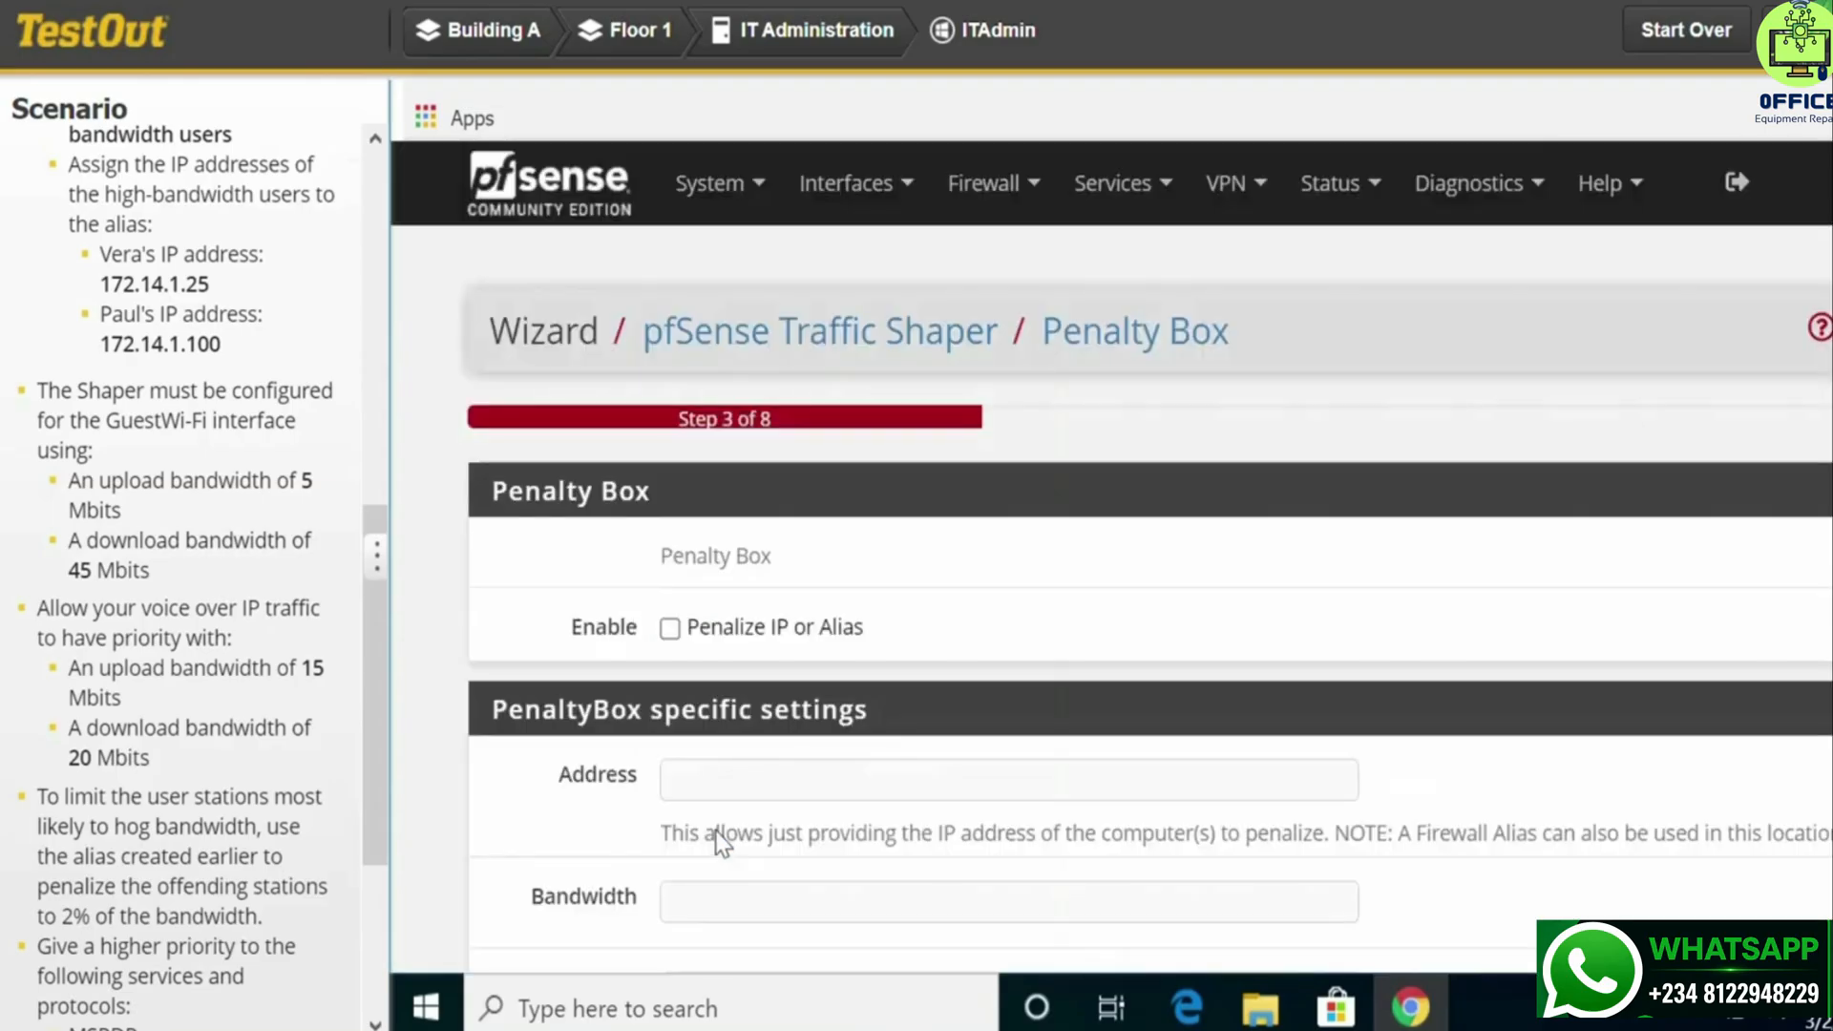
Enable the Penalty Box for the HighBW alias with a 2% bandwidth limit and continue to the next wizard step.
click(670, 629)
scroll(1074, 687, down, 3)
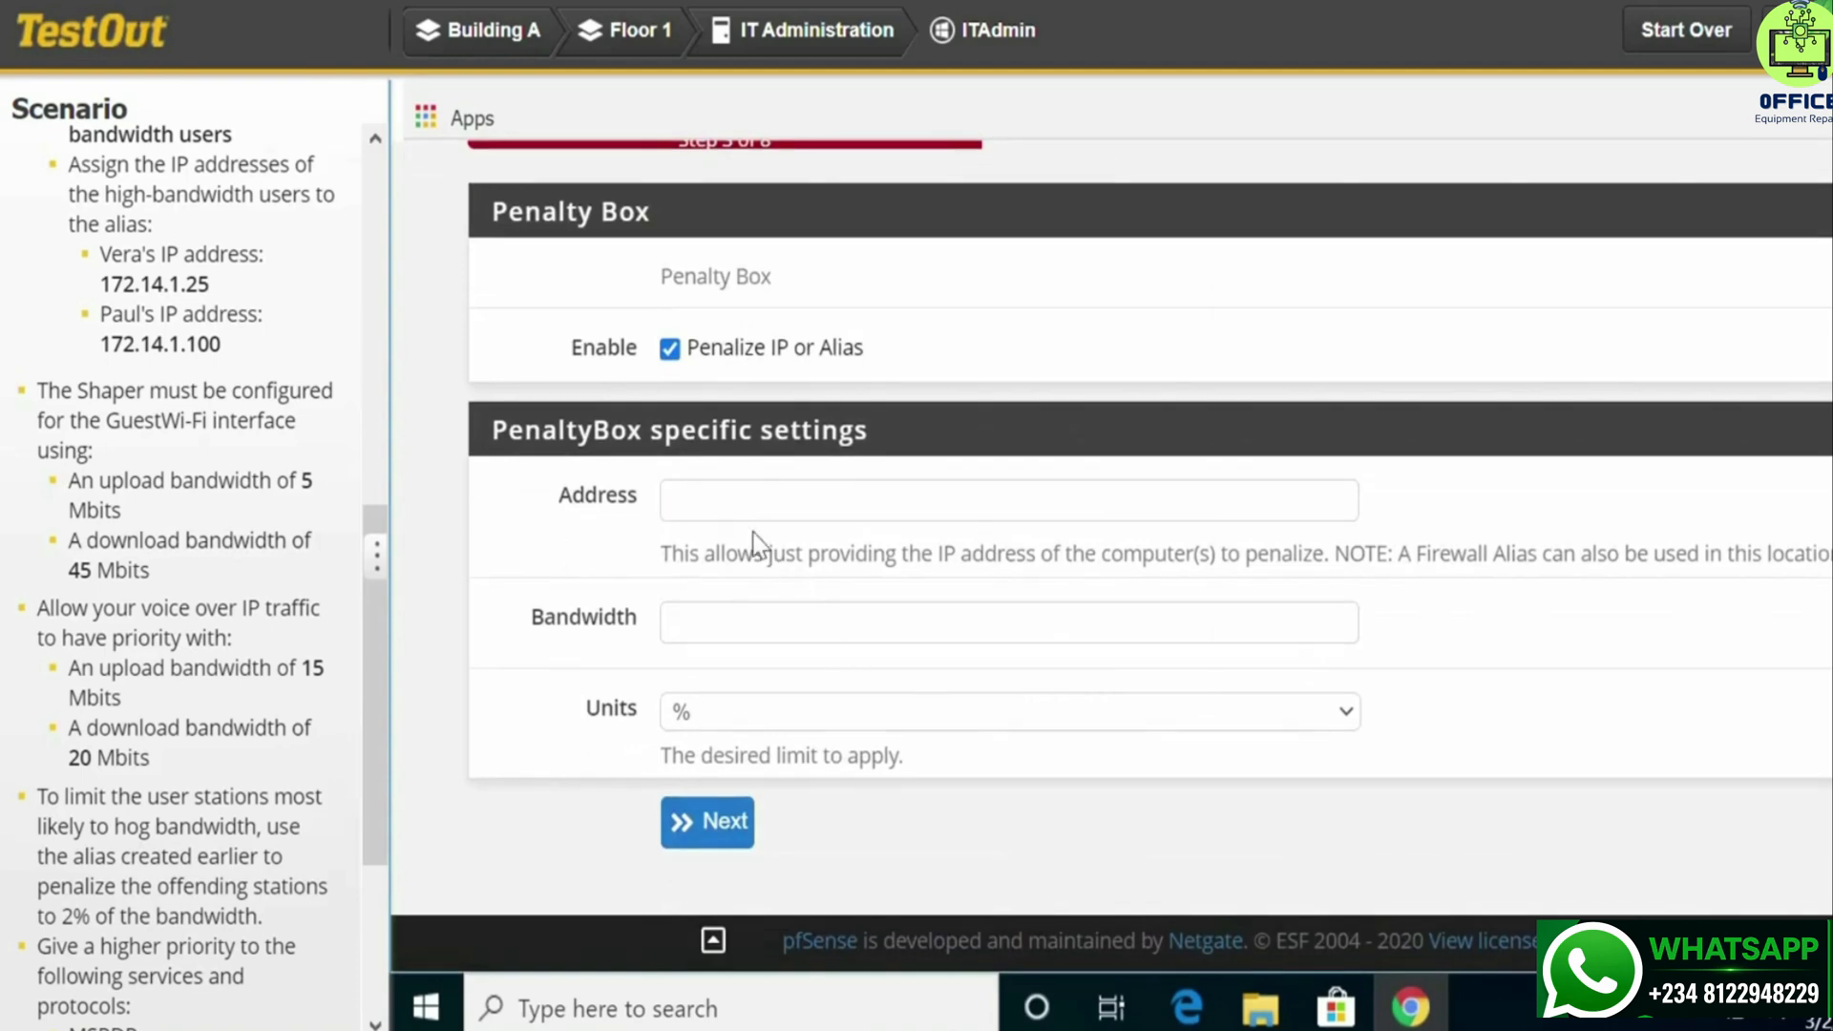
click(744, 503)
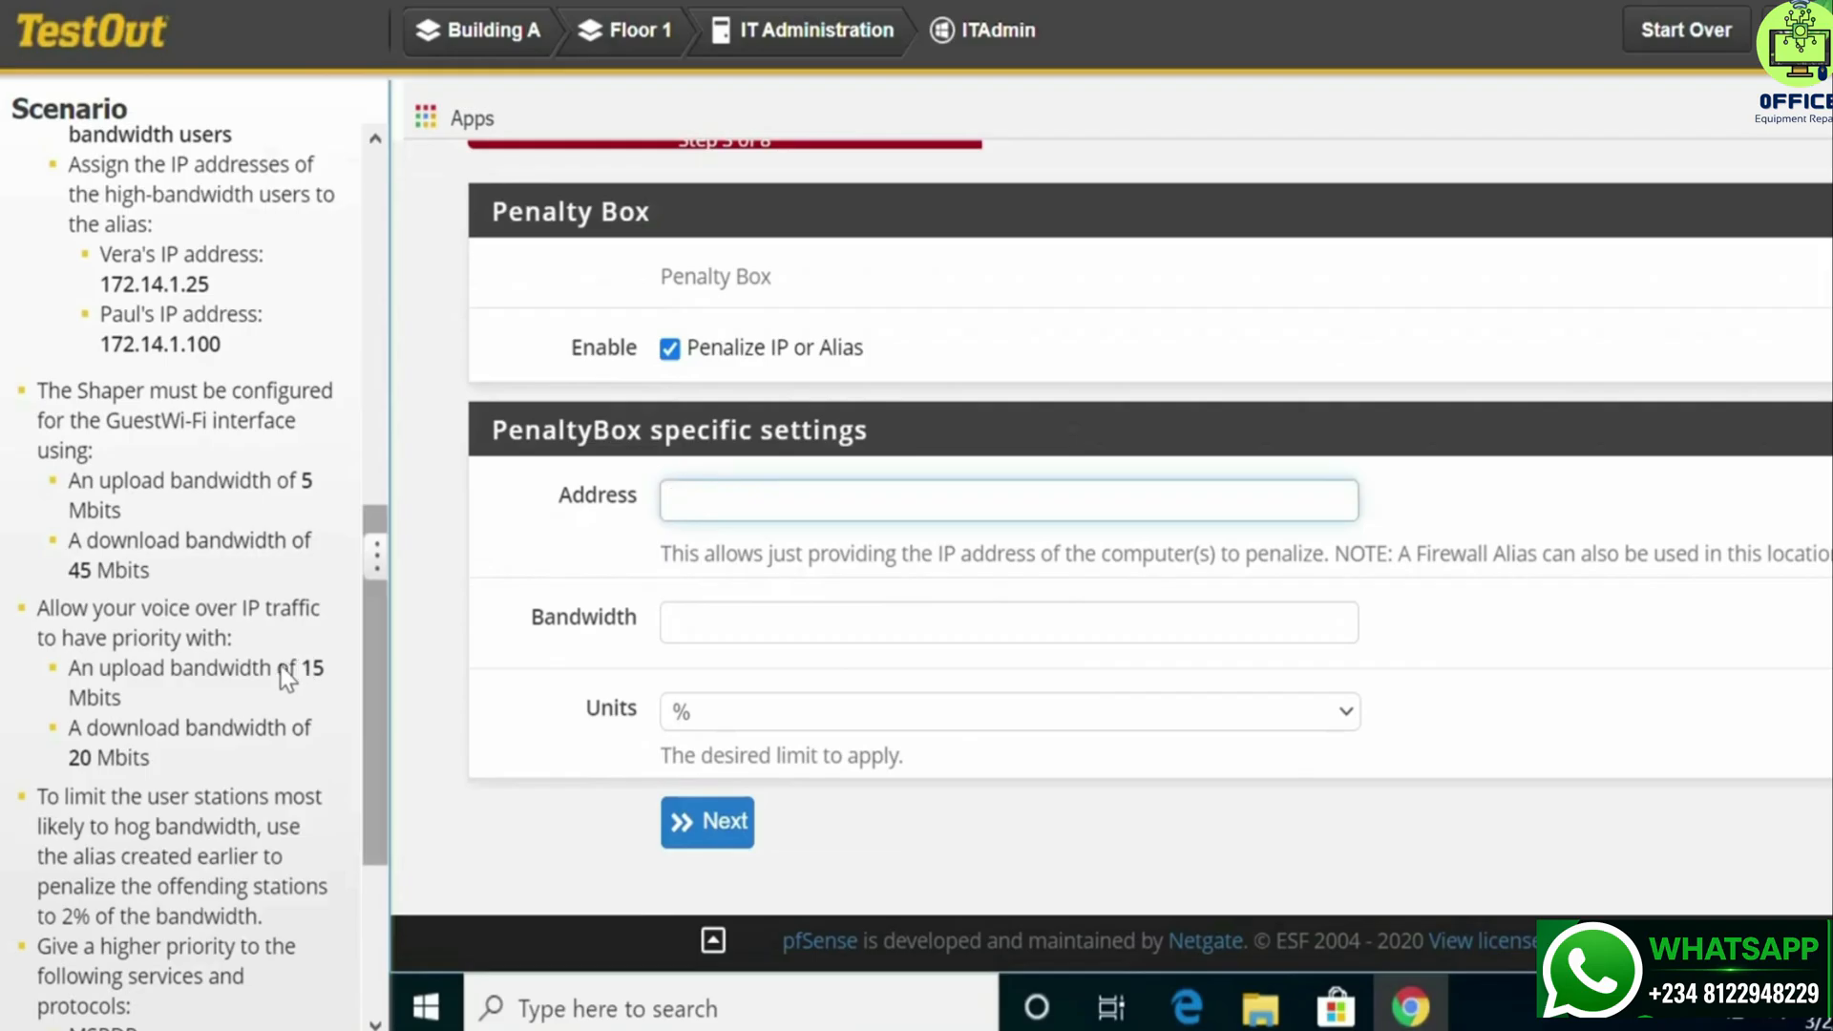
scroll(277, 668, down, 4)
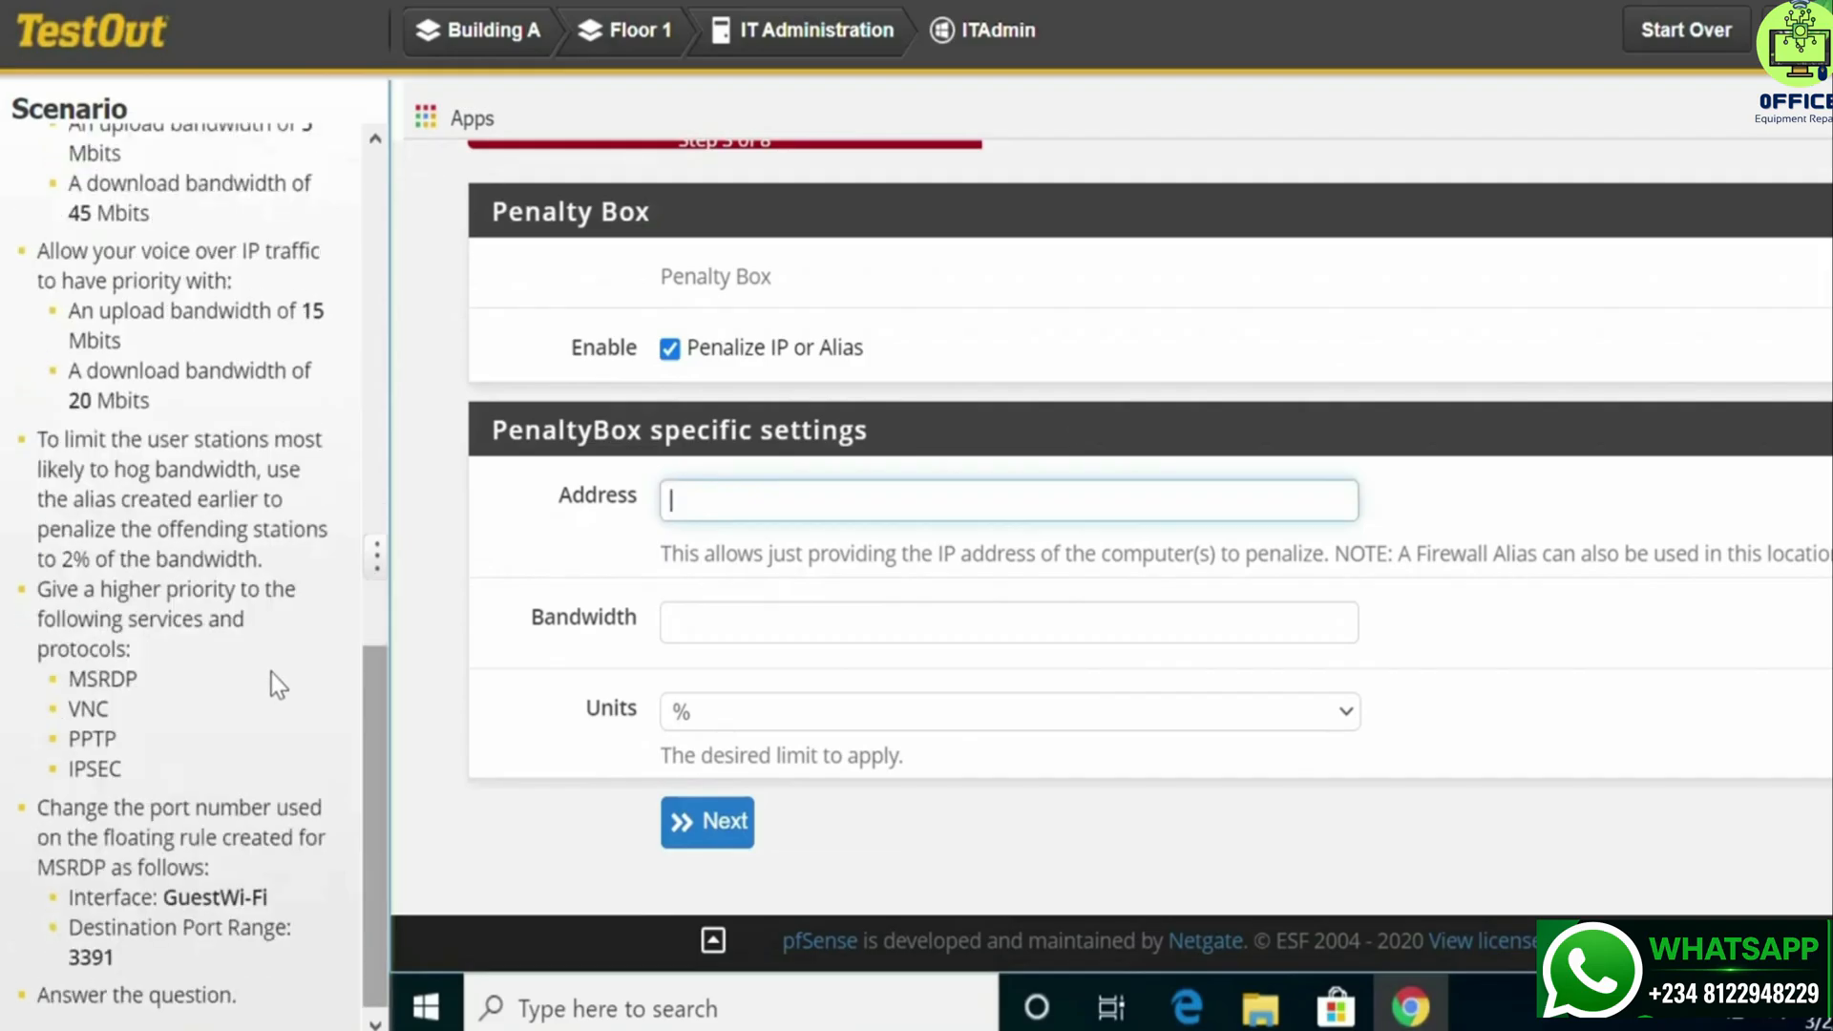
scroll(266, 679, down, 1)
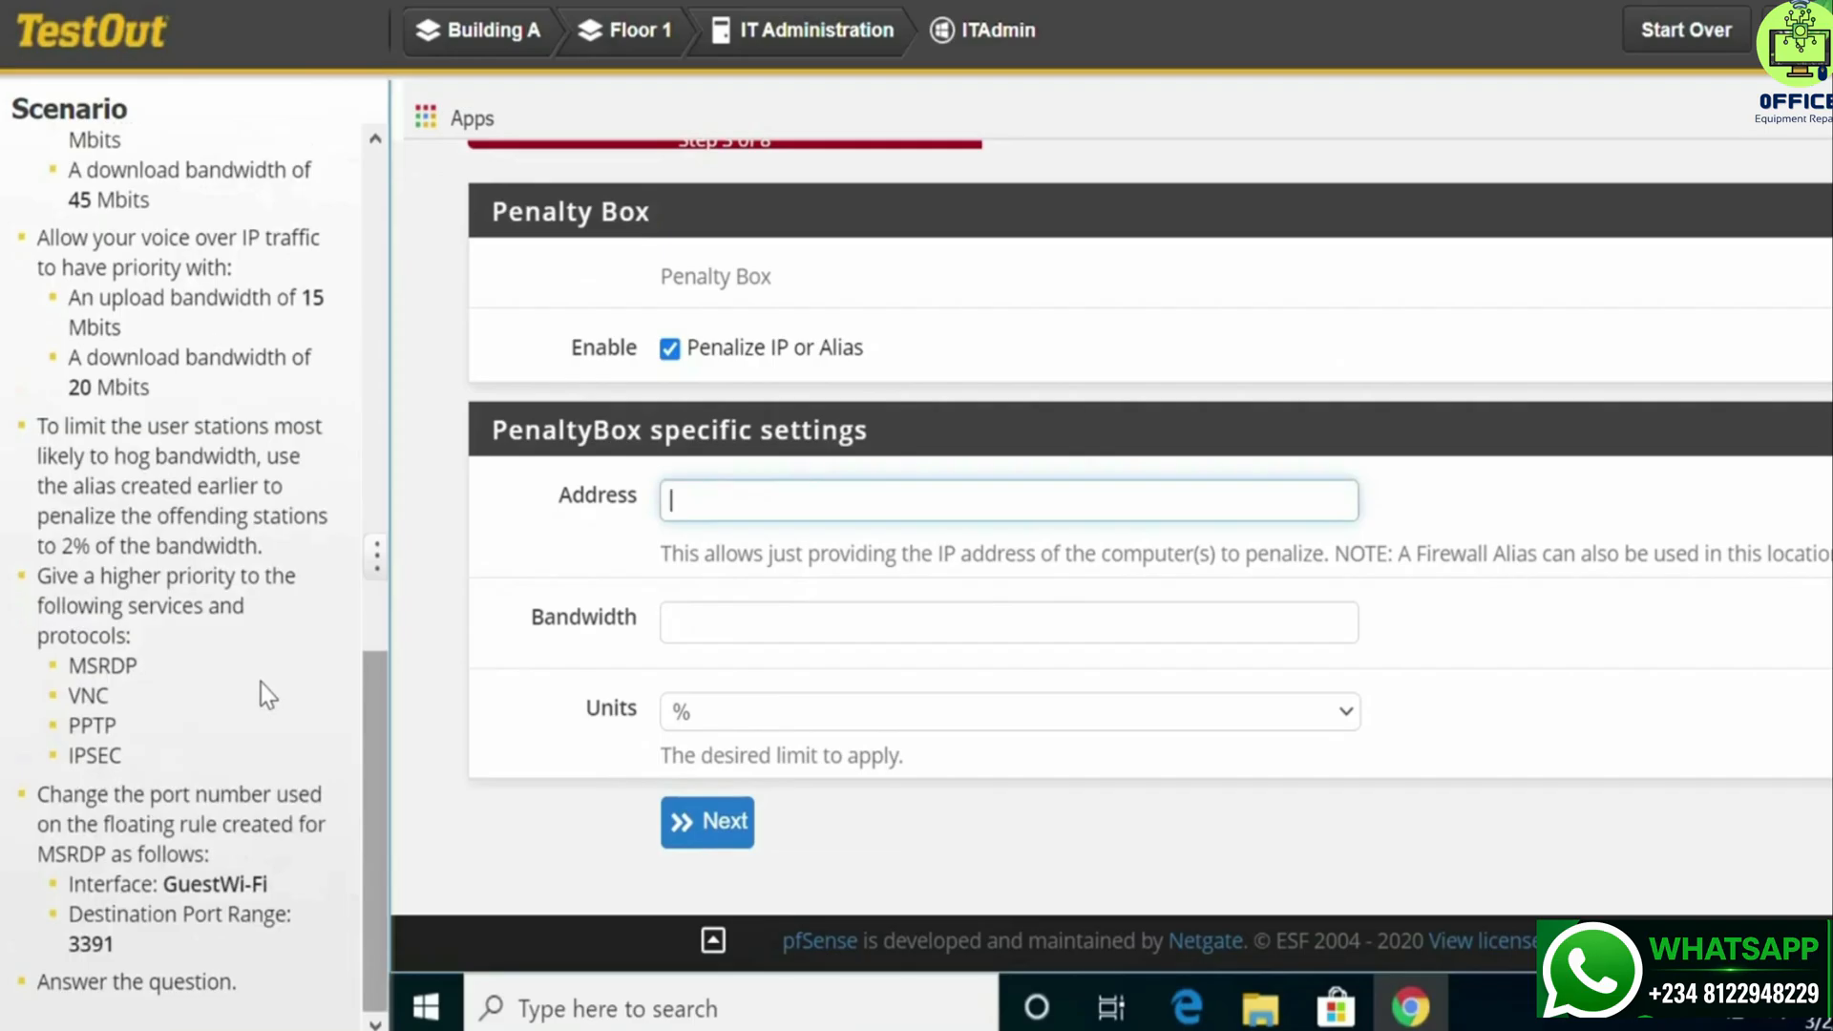
text(HighBW)
click(707, 618)
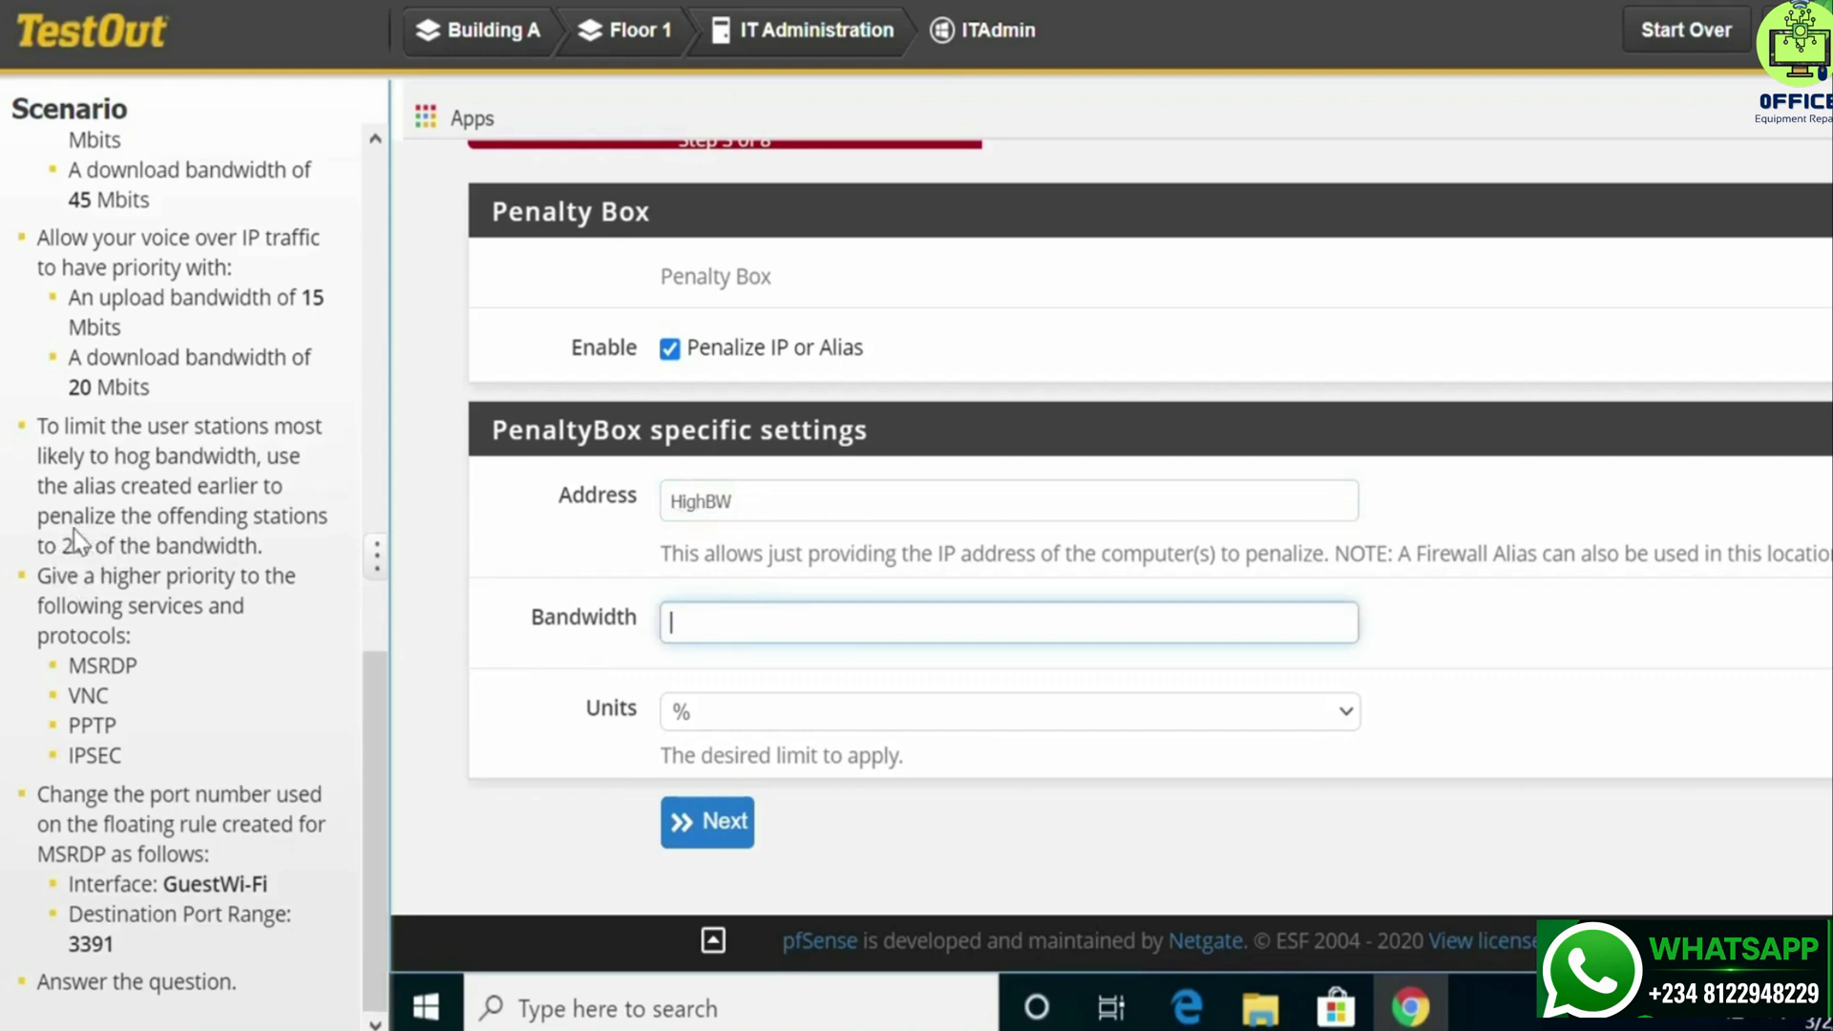
text(2)
click(725, 827)
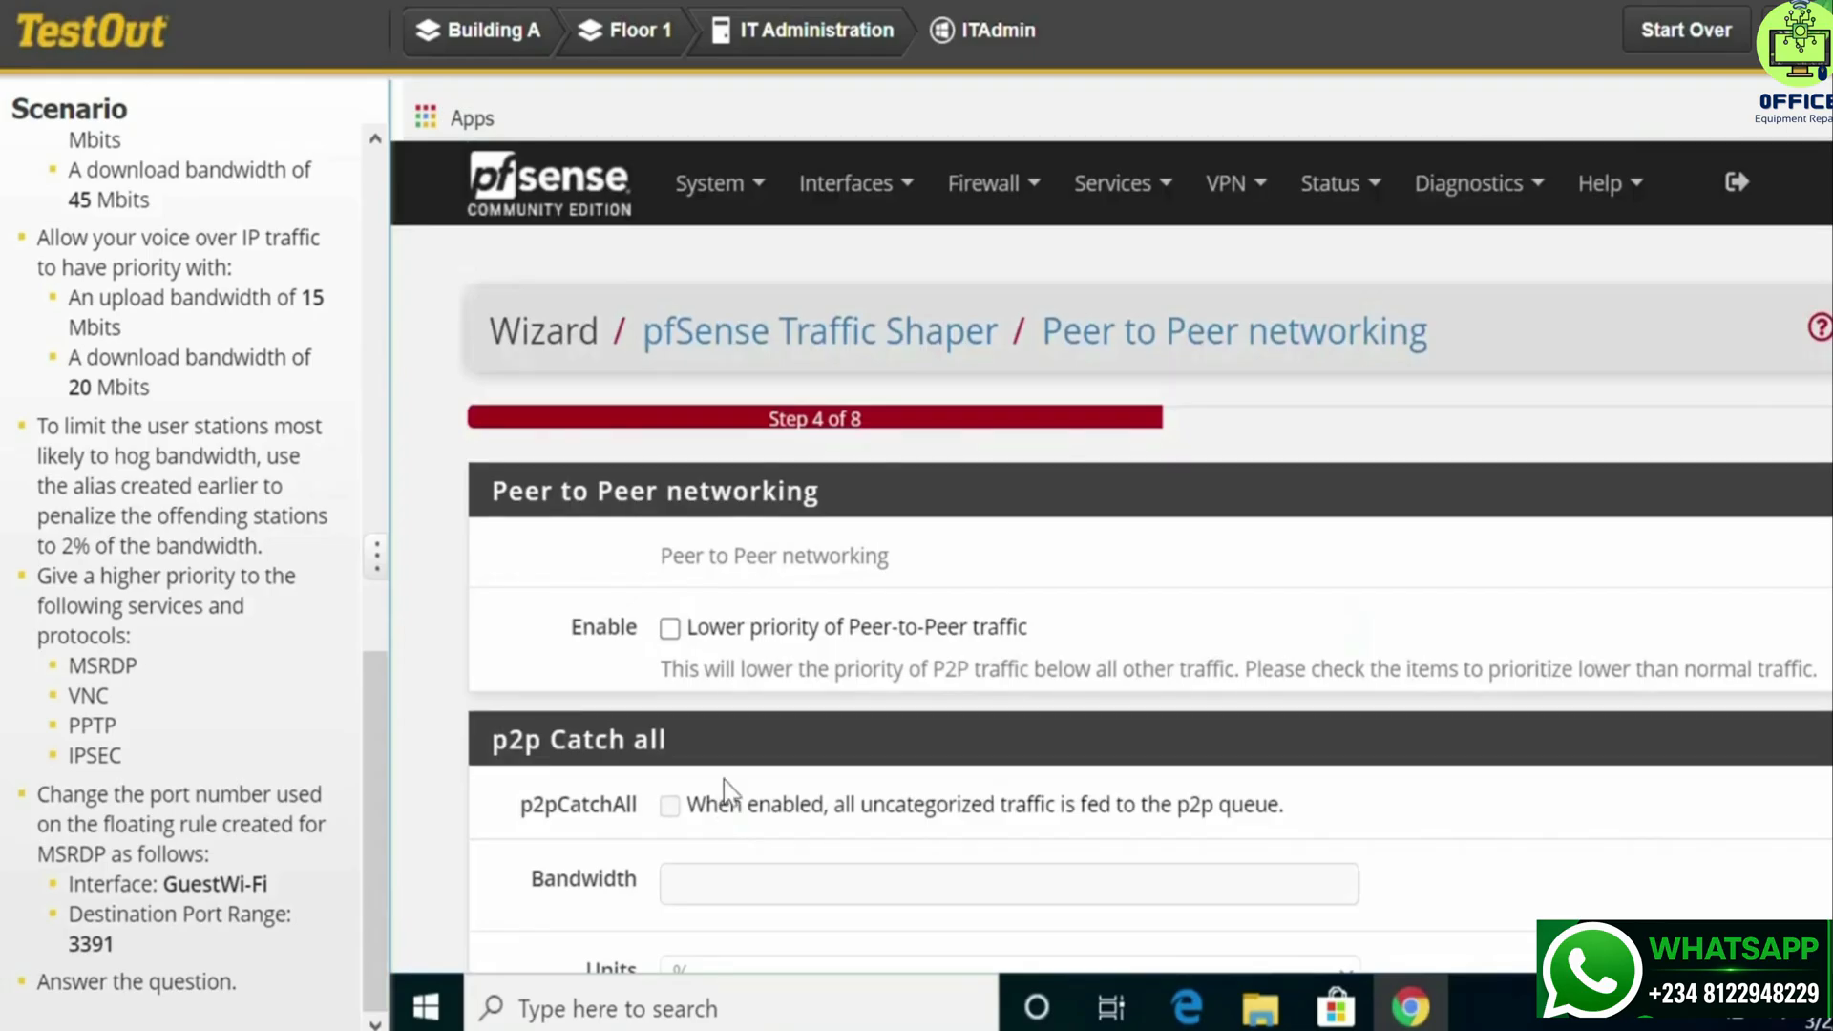
Leave the Peer to Peer networking options disabled and continue to the Network Games step.
scroll(853, 764, down, 7)
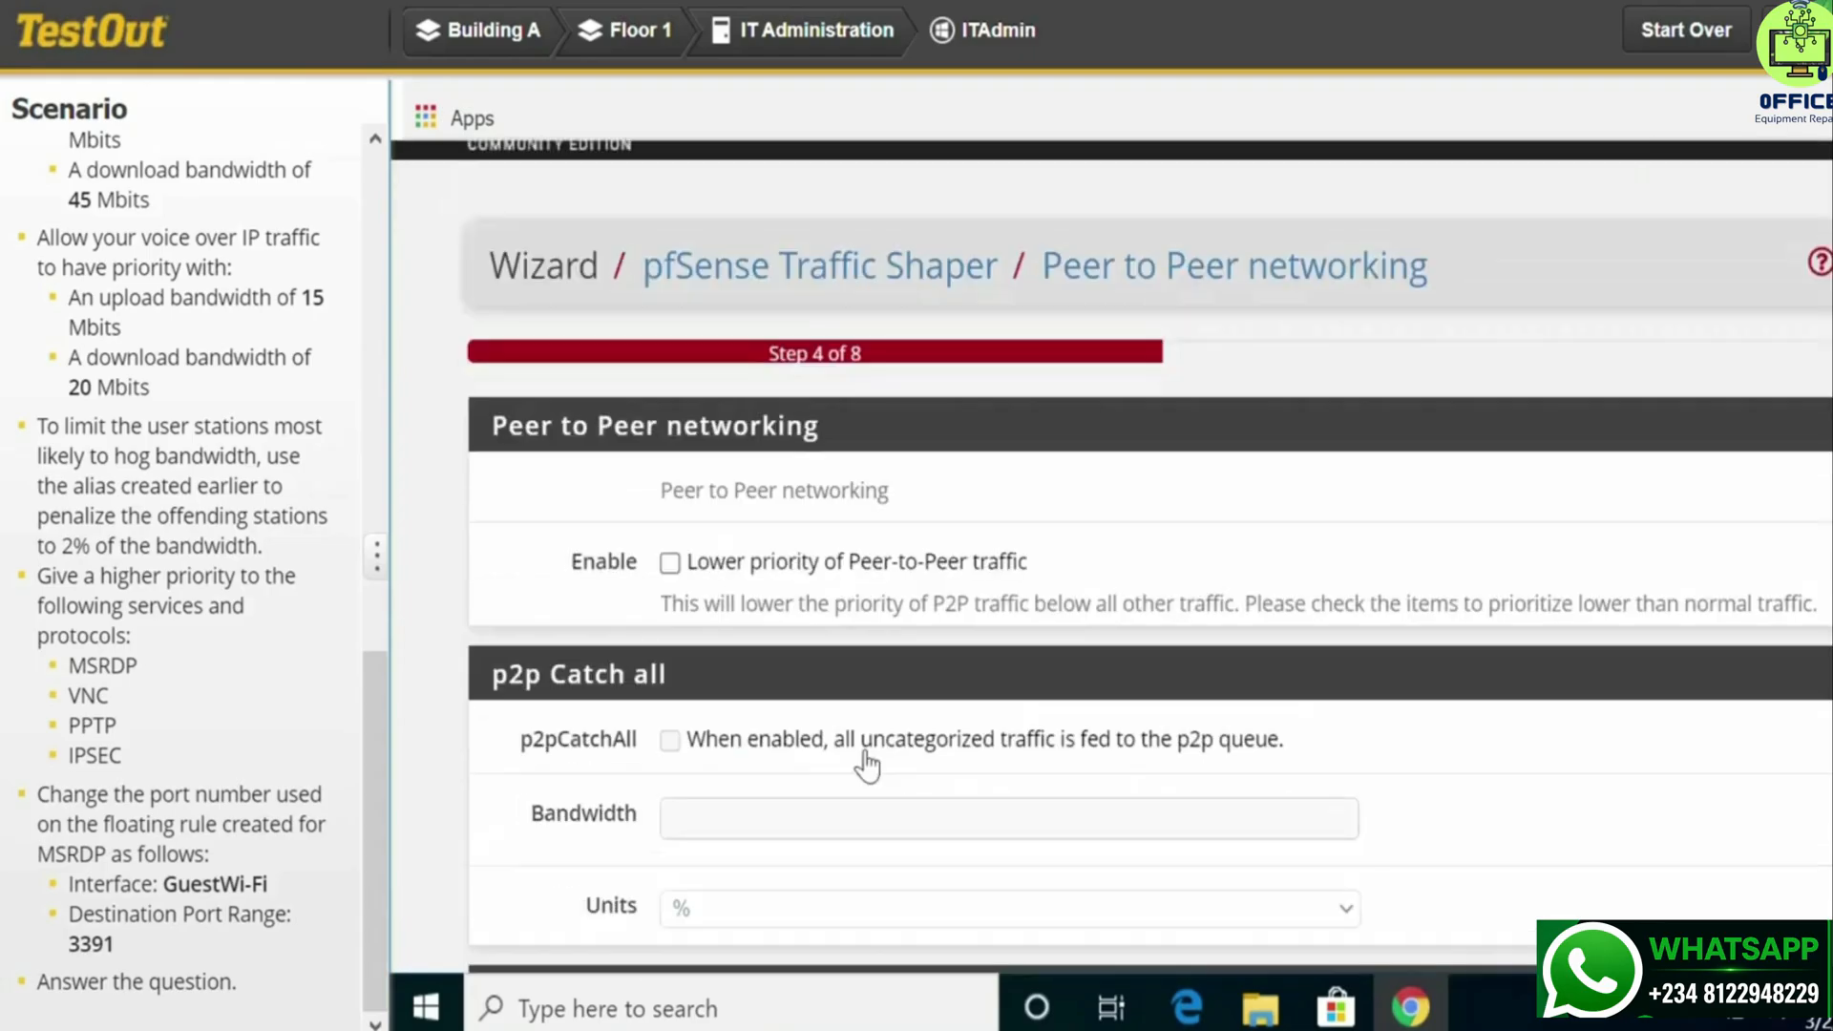
scroll(879, 764, down, 12)
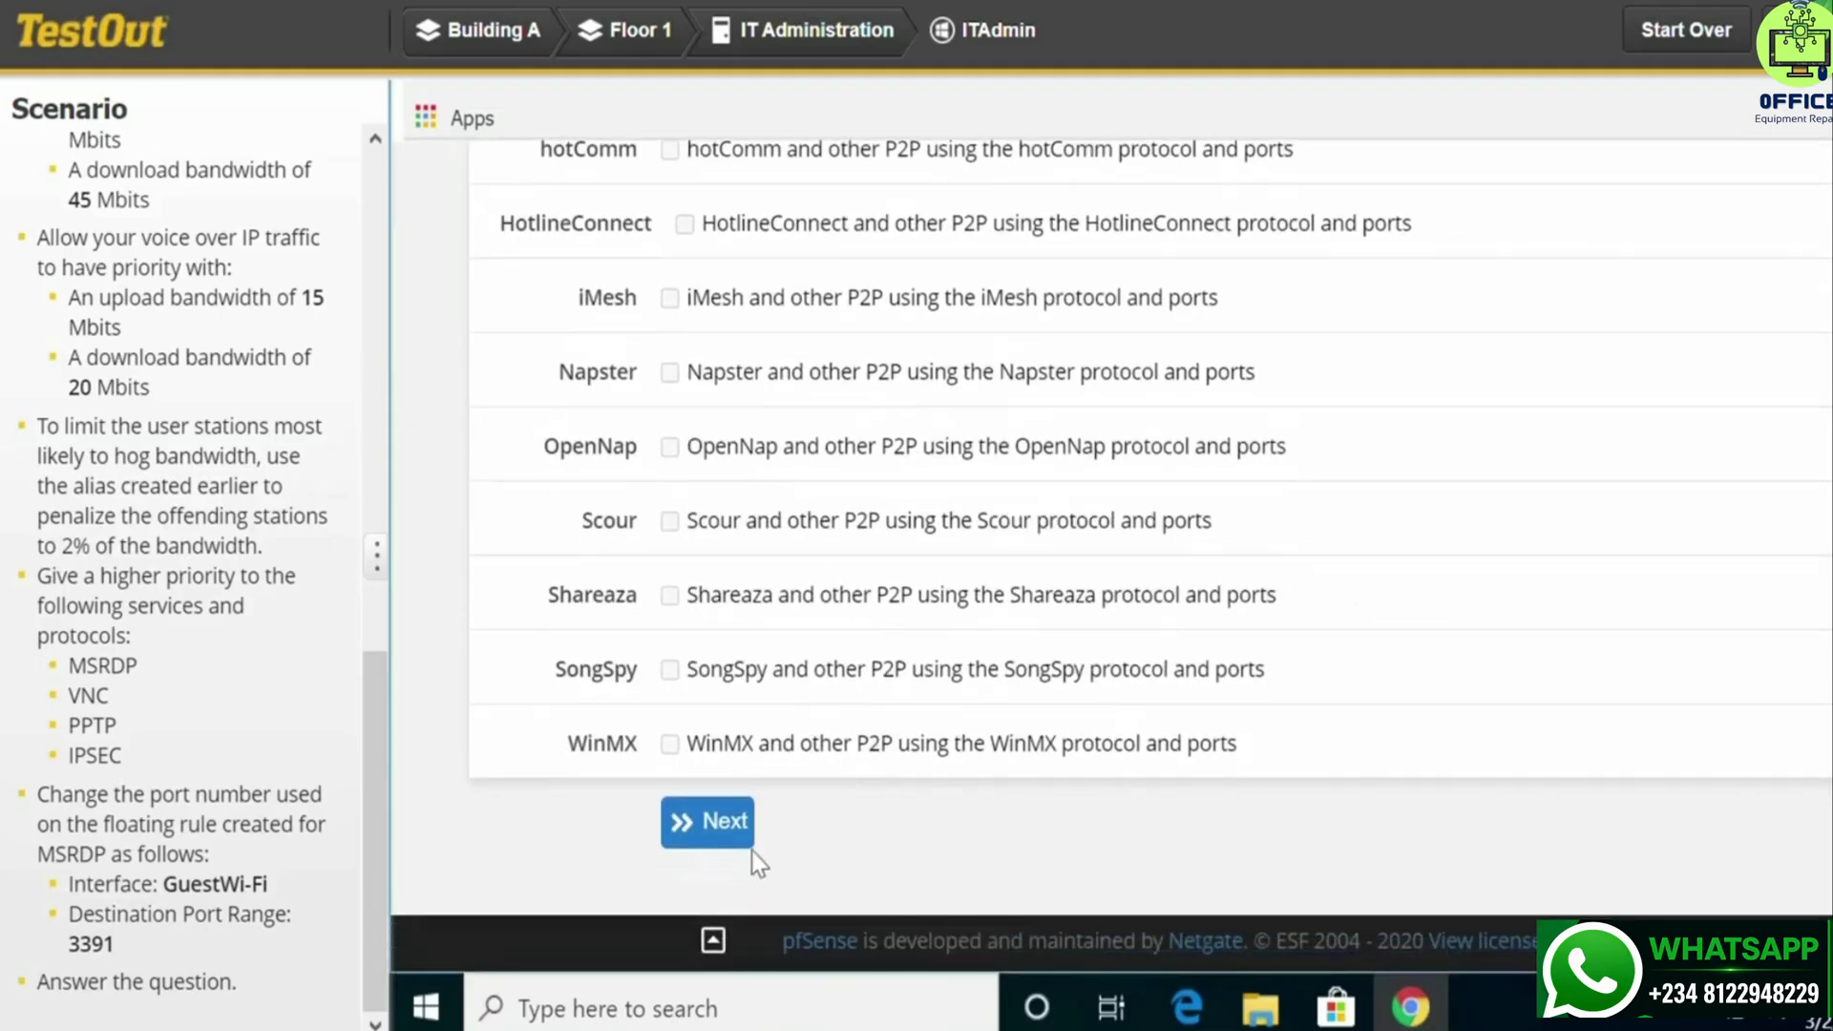
click(732, 846)
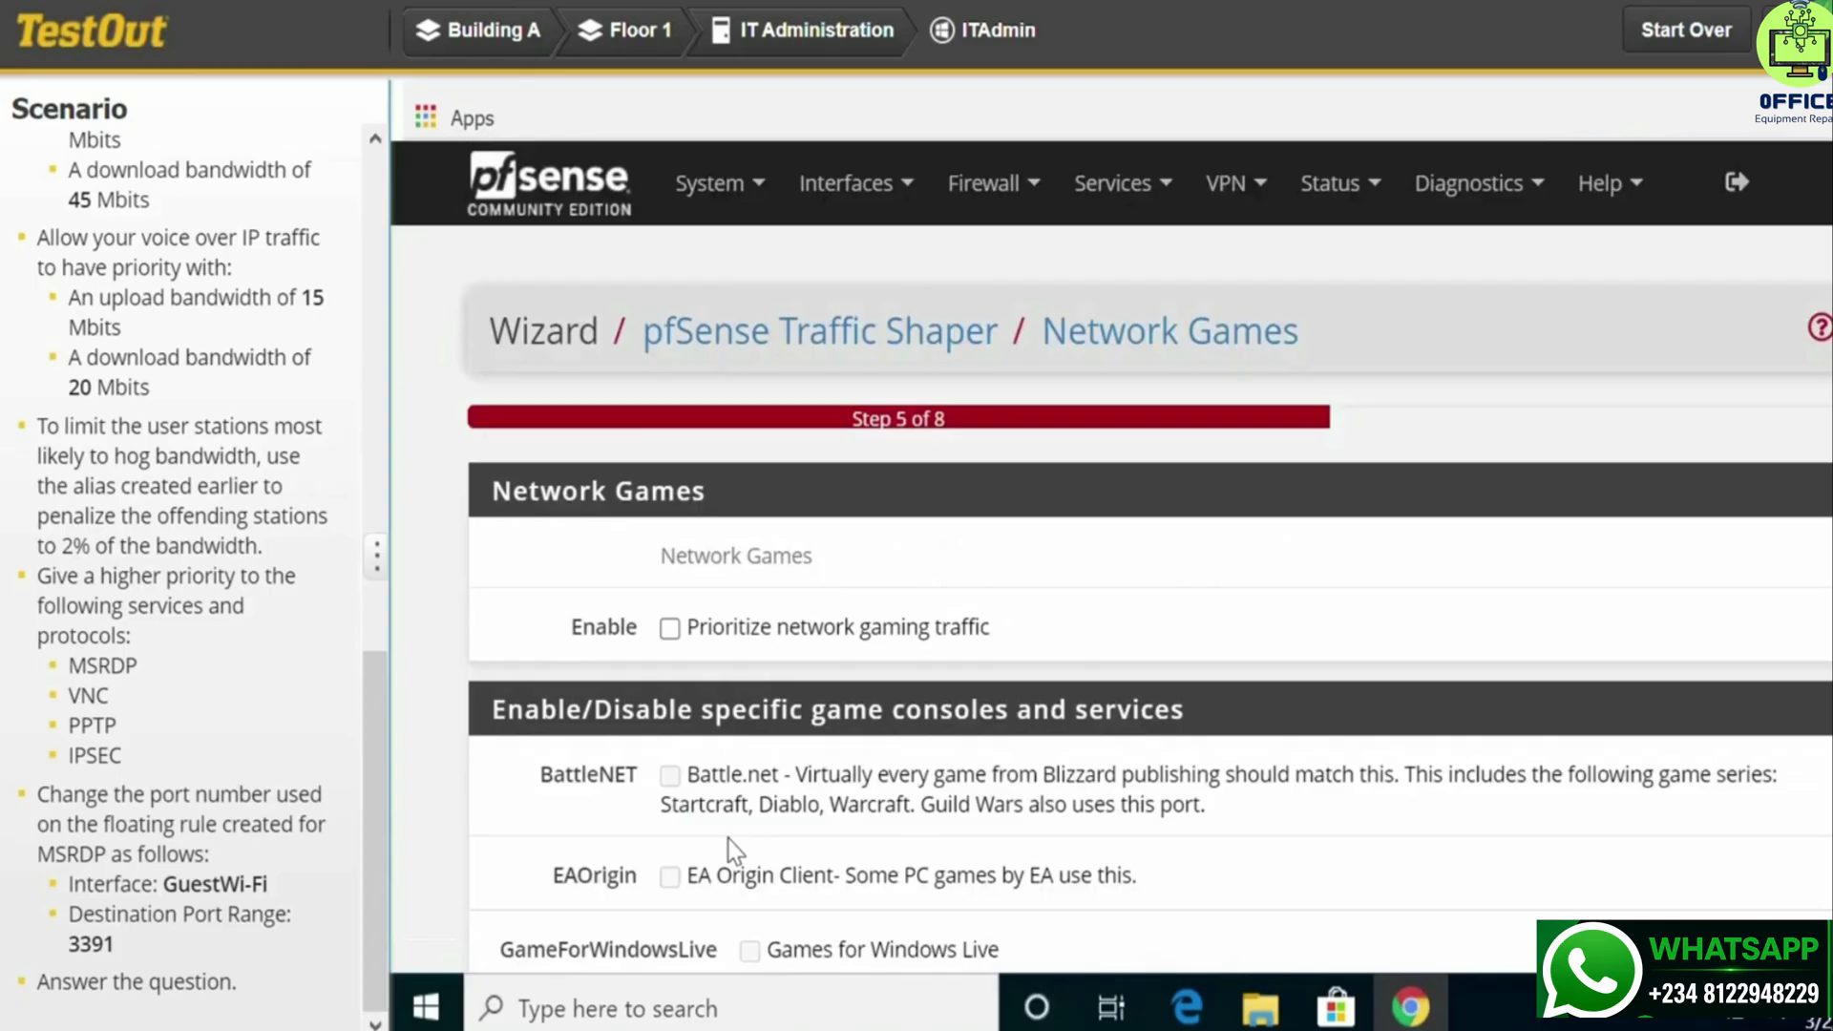
Leave network gaming prioritization disabled and continue to the Raise or lower other Applications step.
scroll(778, 689, down, 15)
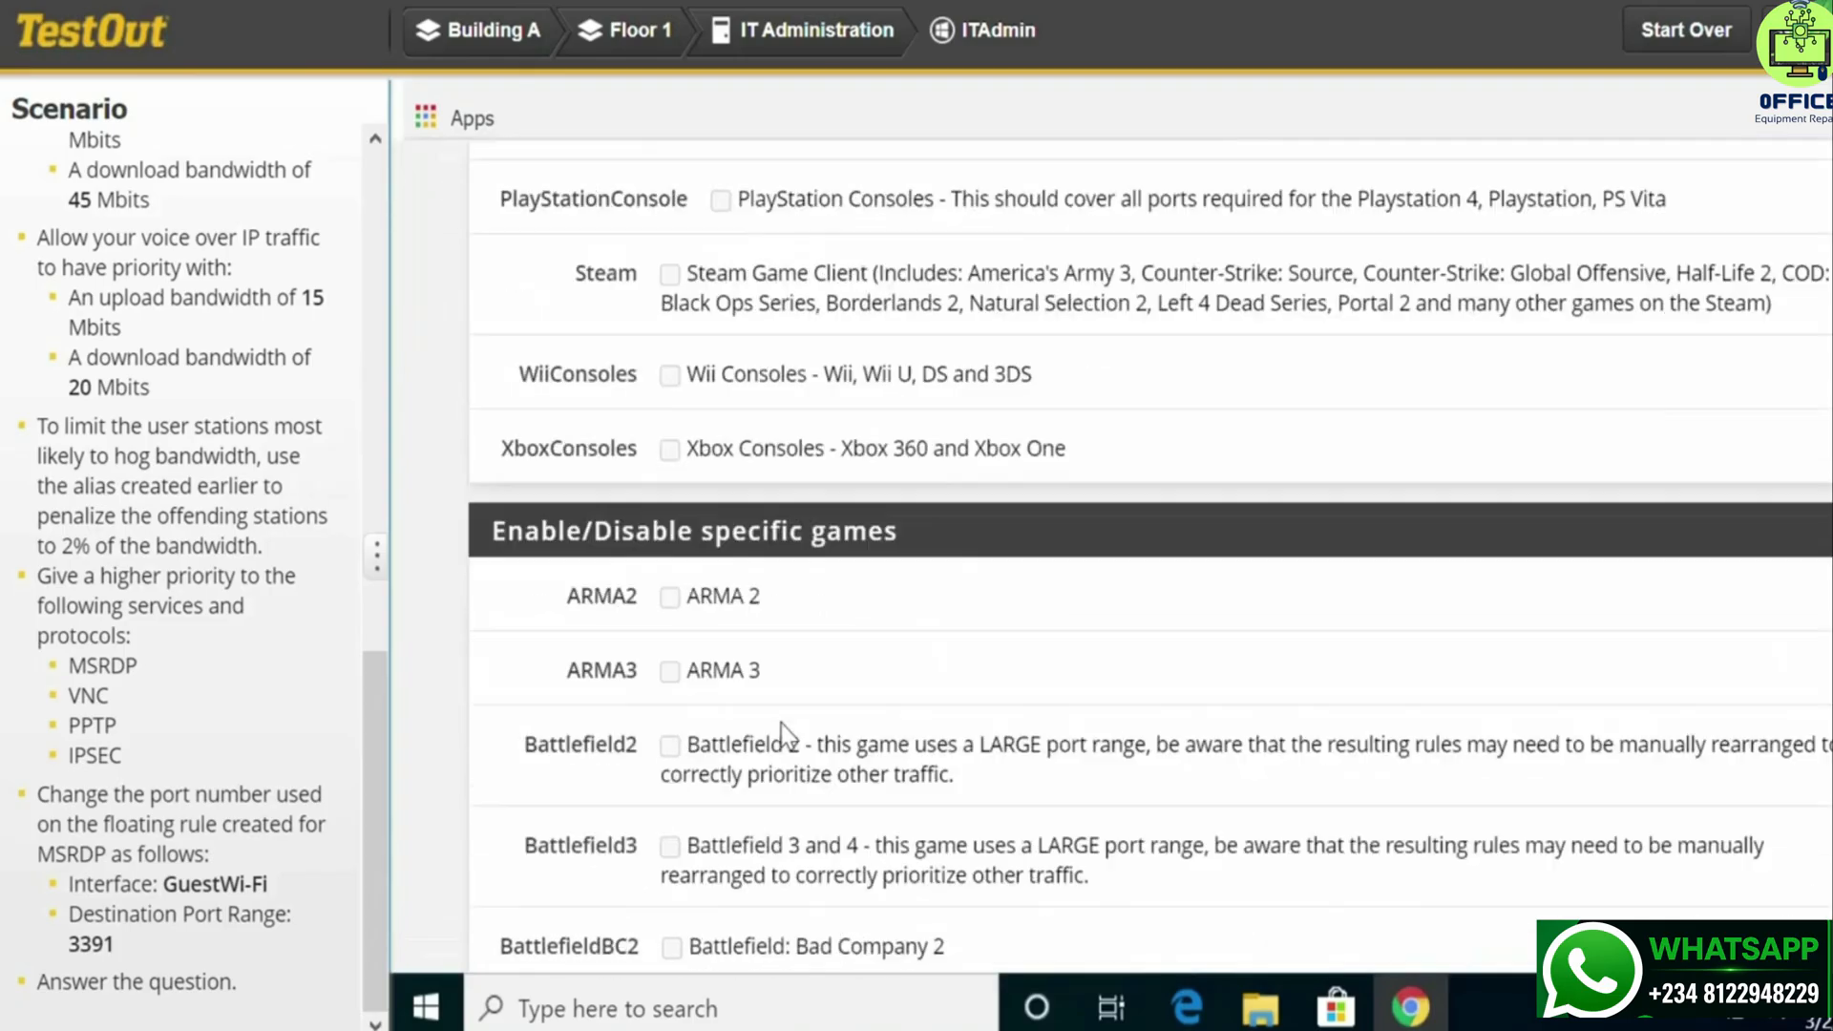
scroll(788, 757, down, 15)
scroll(781, 783, down, 5)
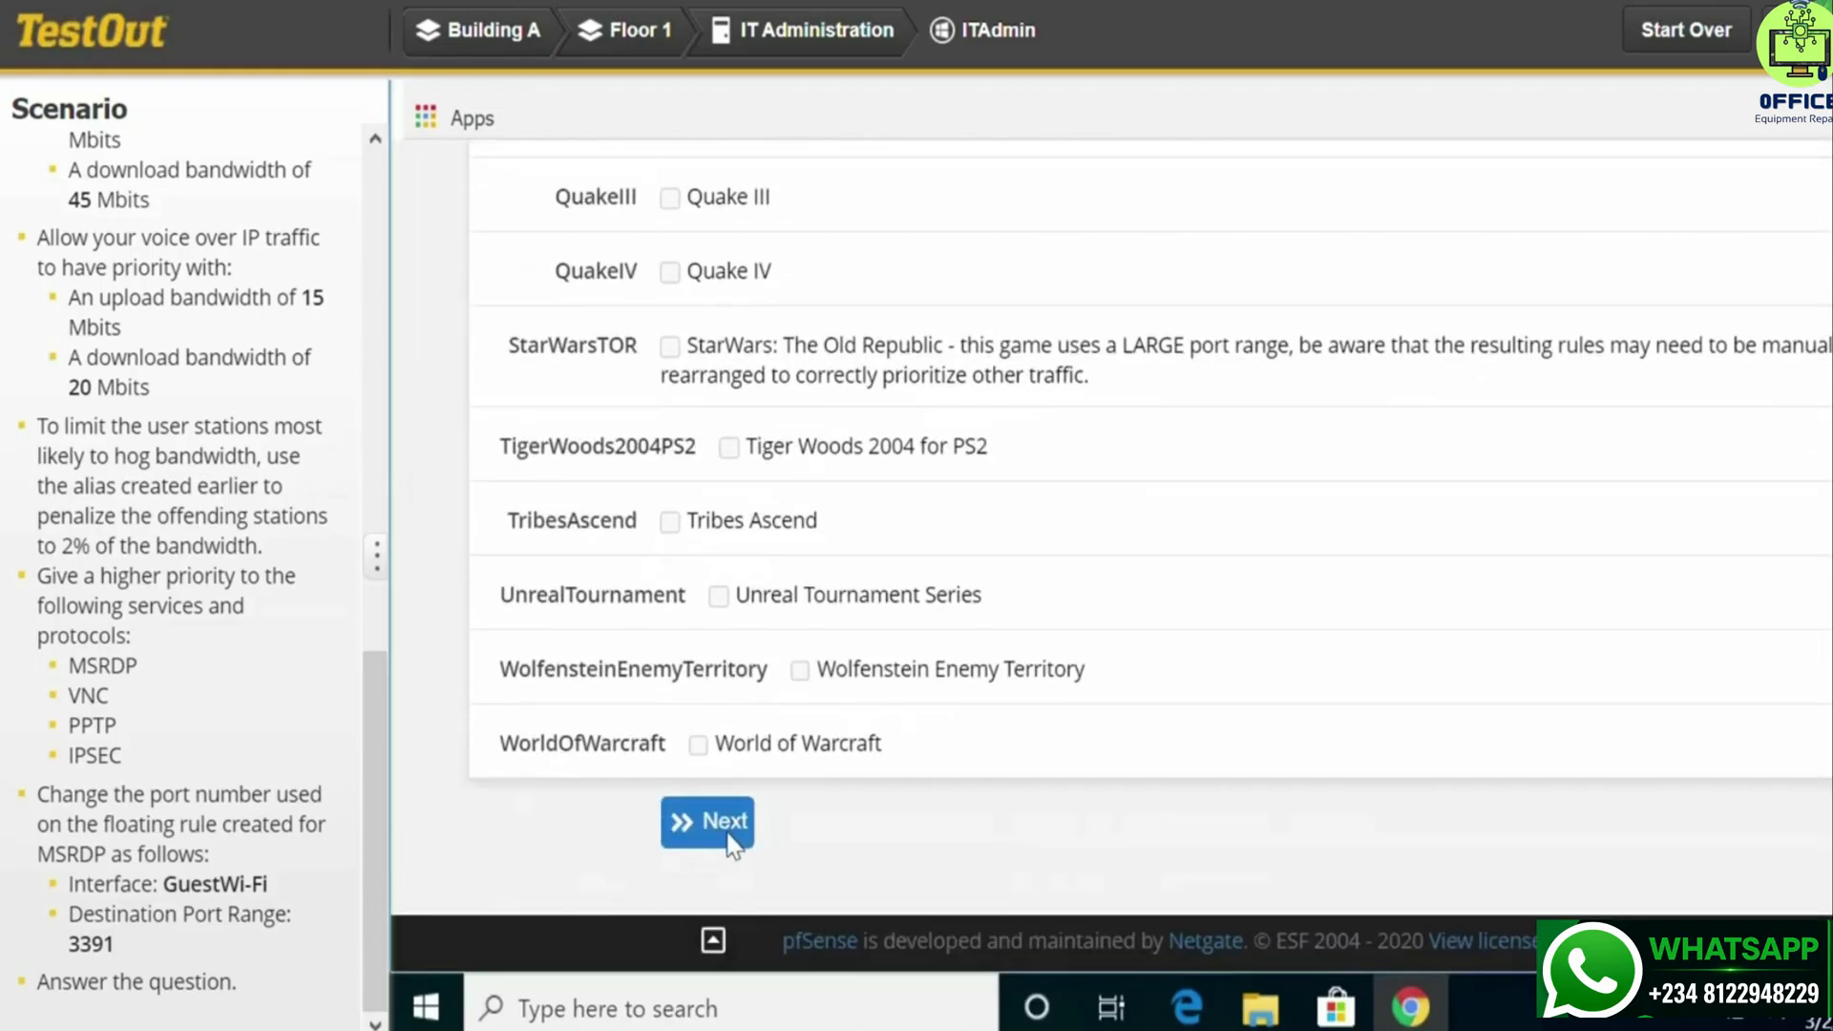
click(728, 833)
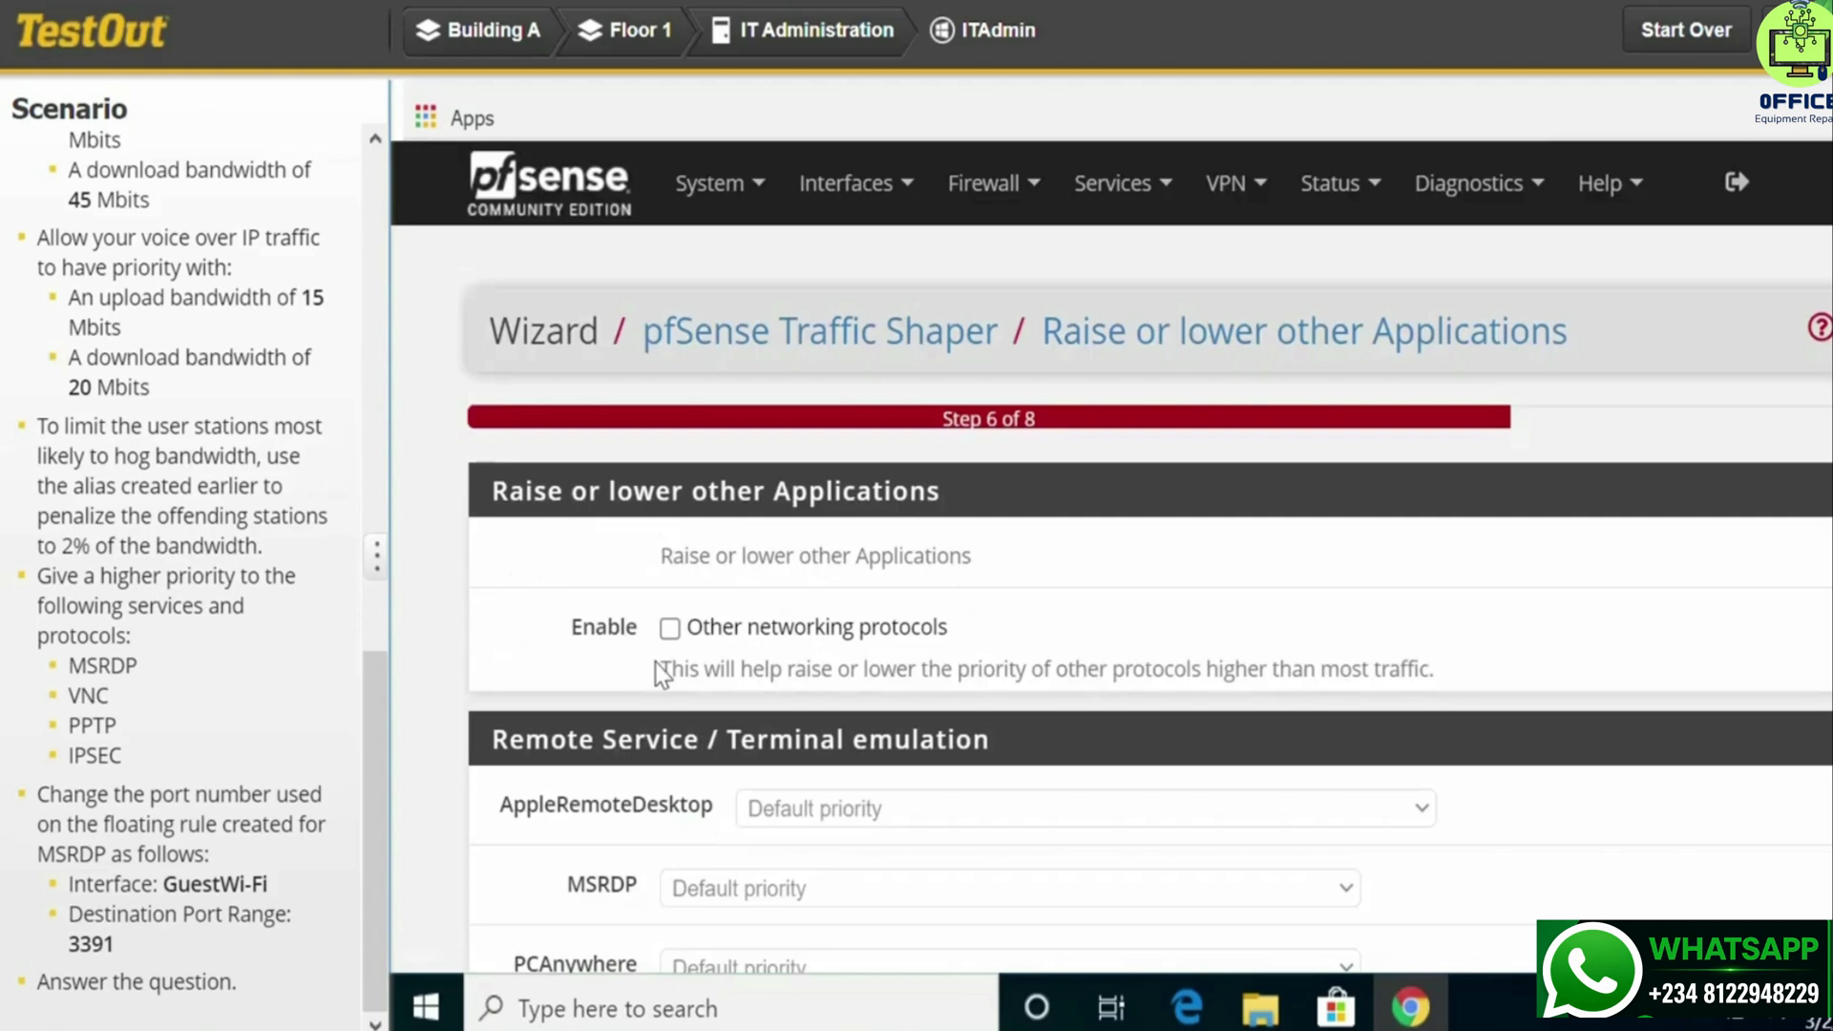
Enable prioritizing other networking protocols and set both MSRDP and VNC to Higher priority.
click(669, 630)
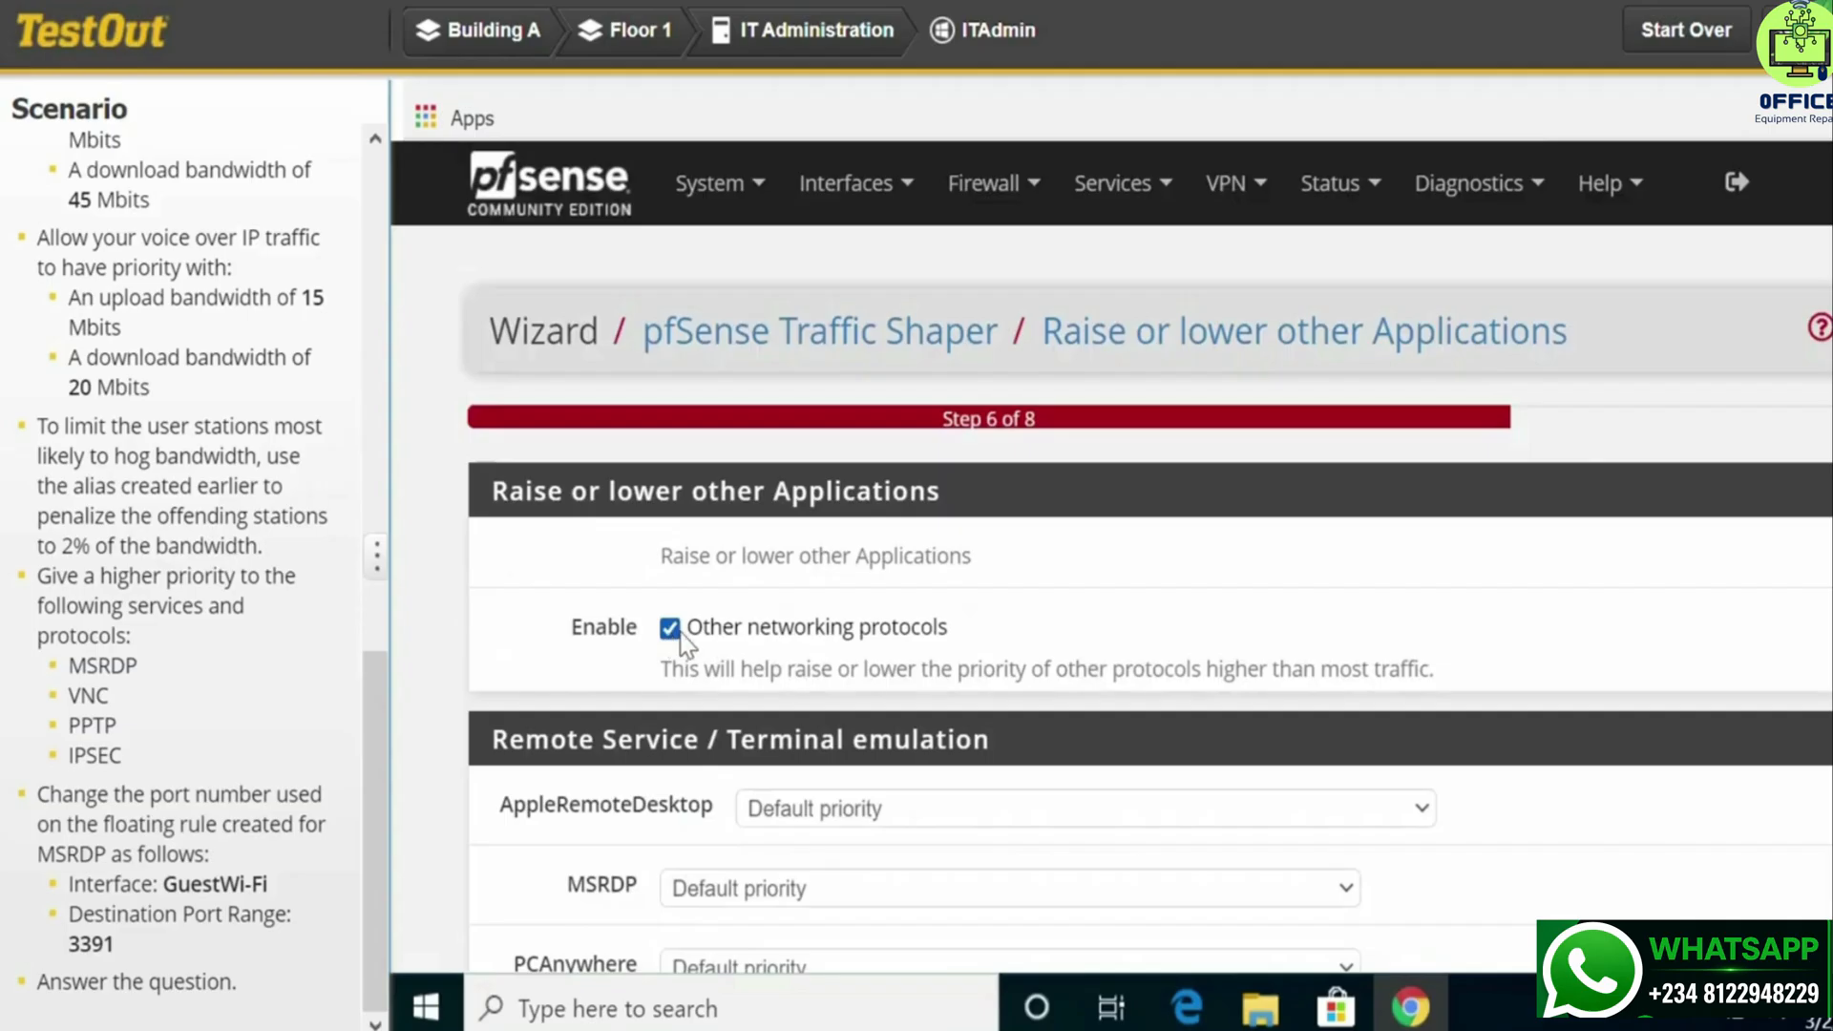
scroll(931, 659, down, 1)
scroll(931, 658, down, 3)
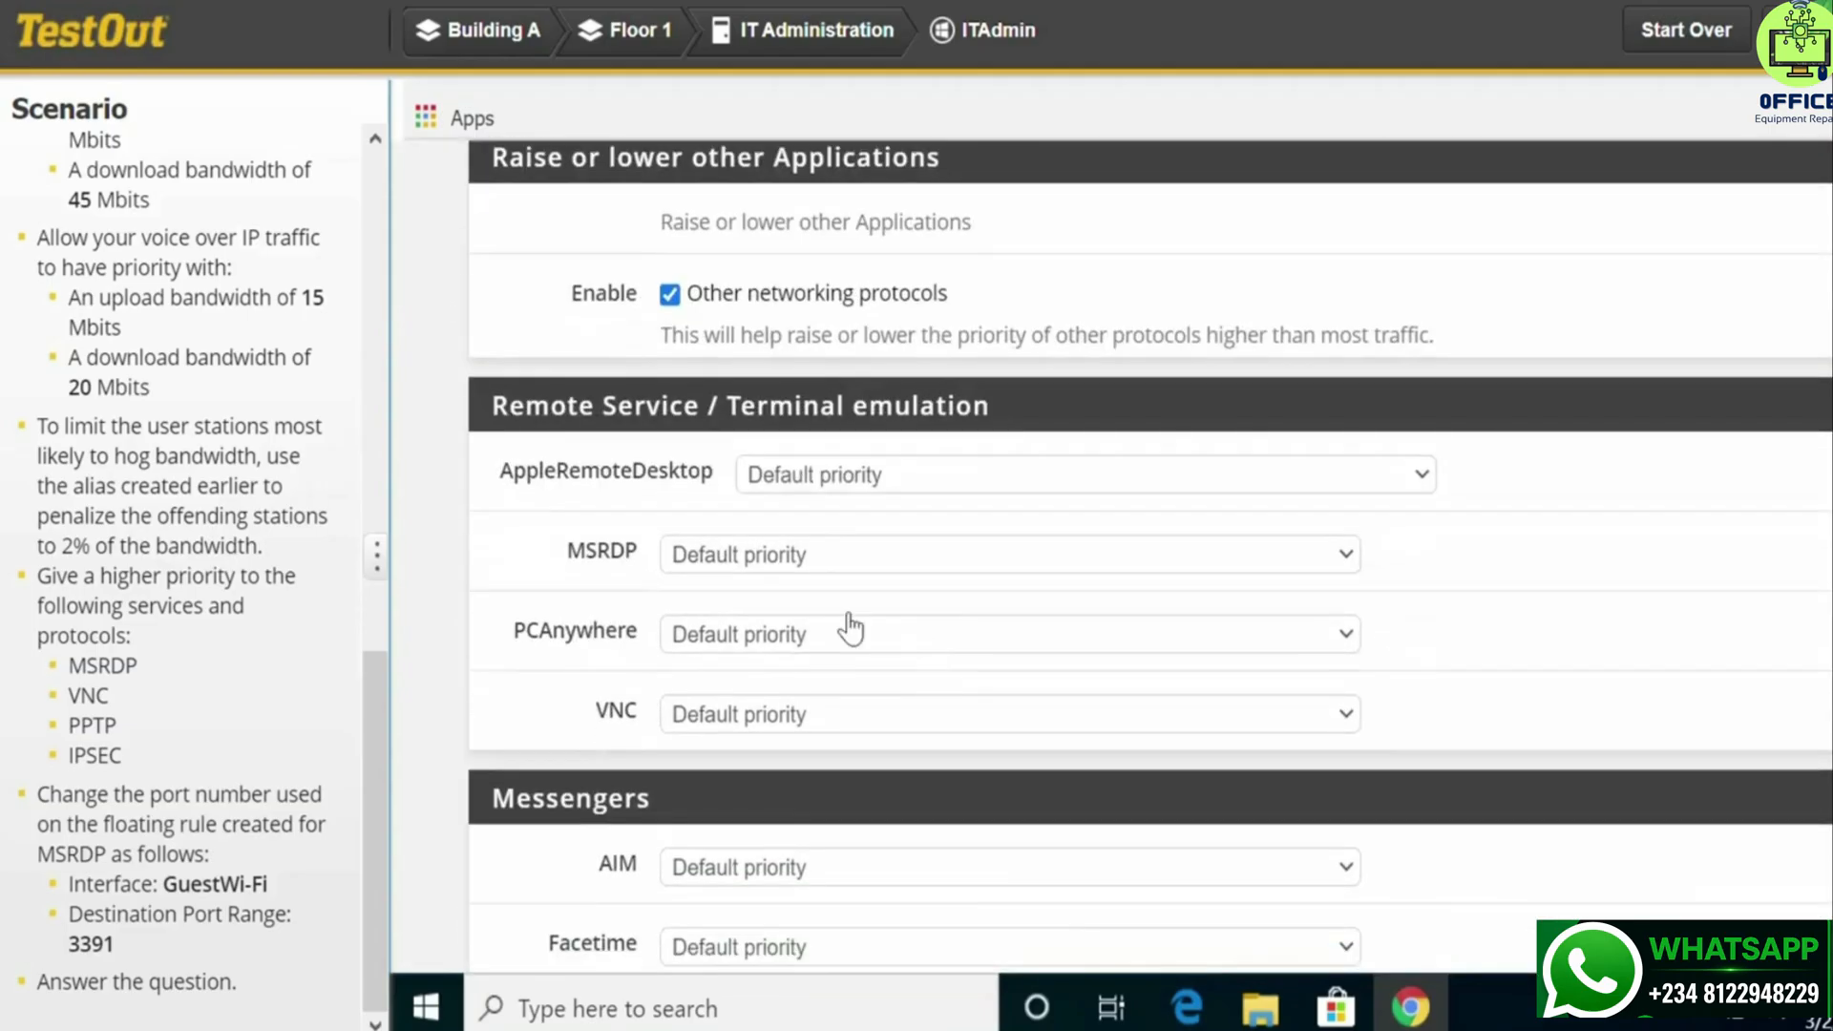
click(802, 561)
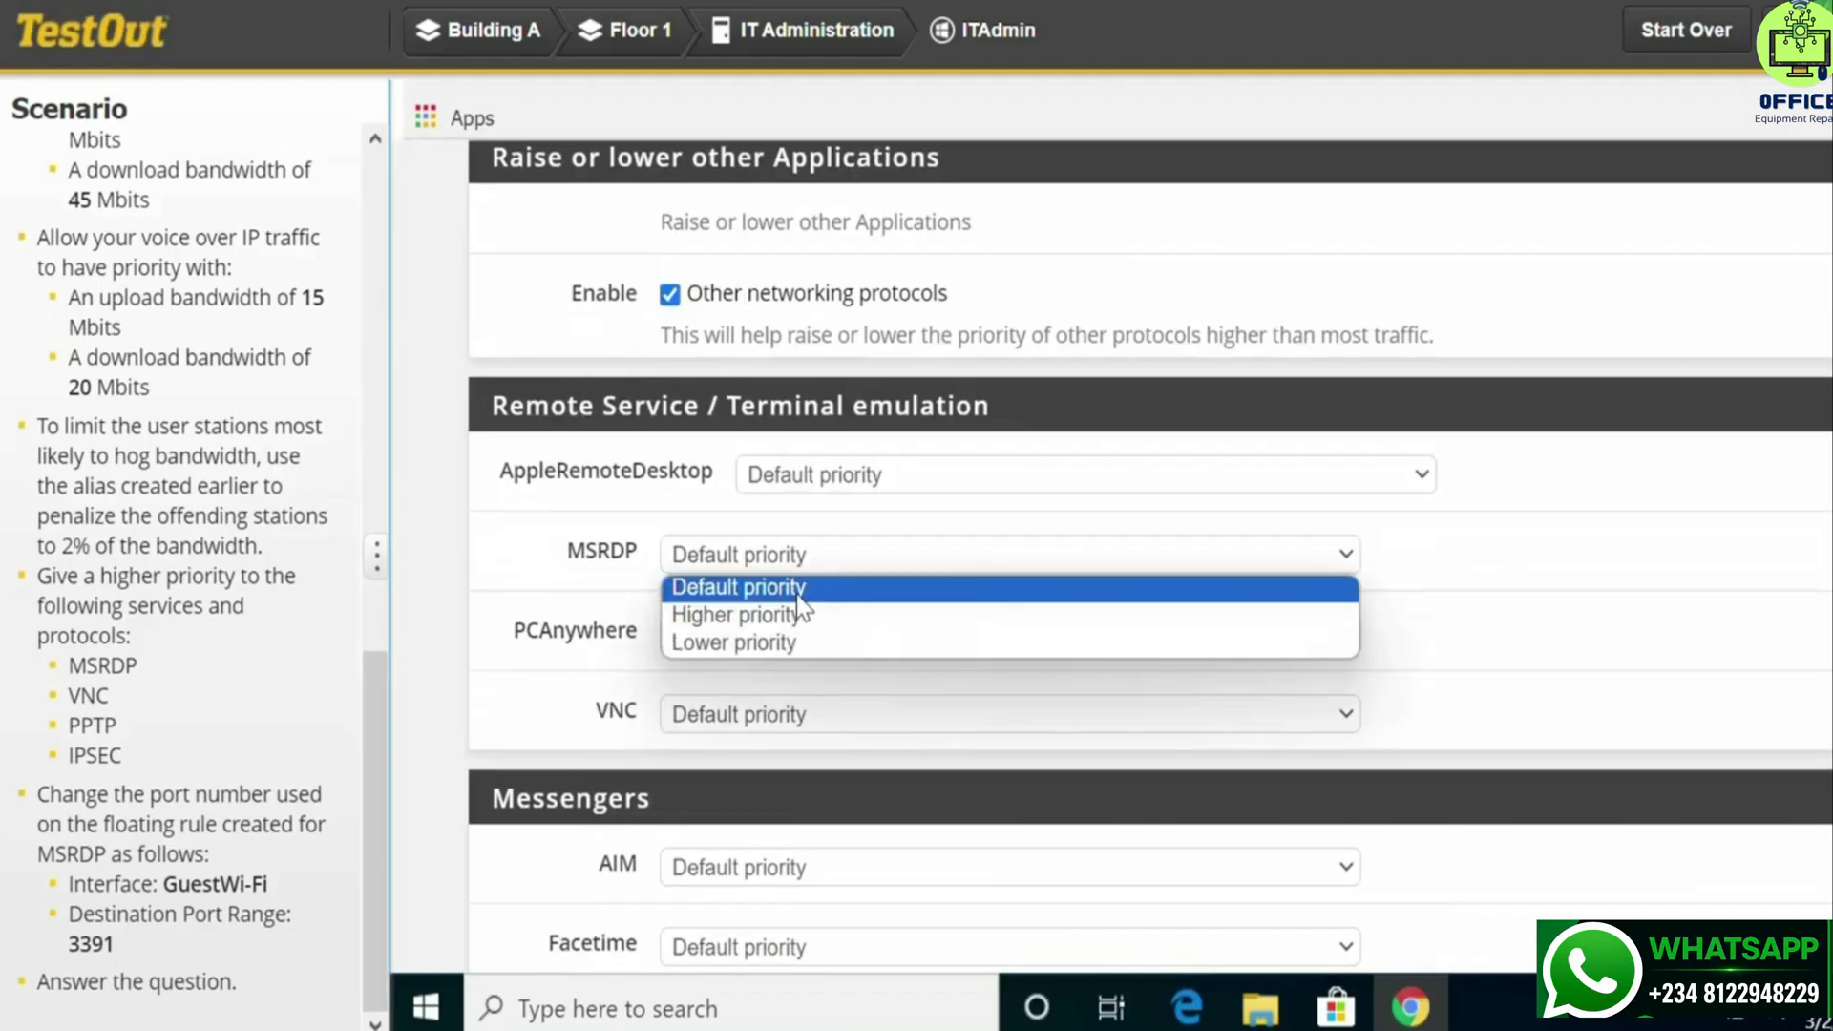
click(795, 620)
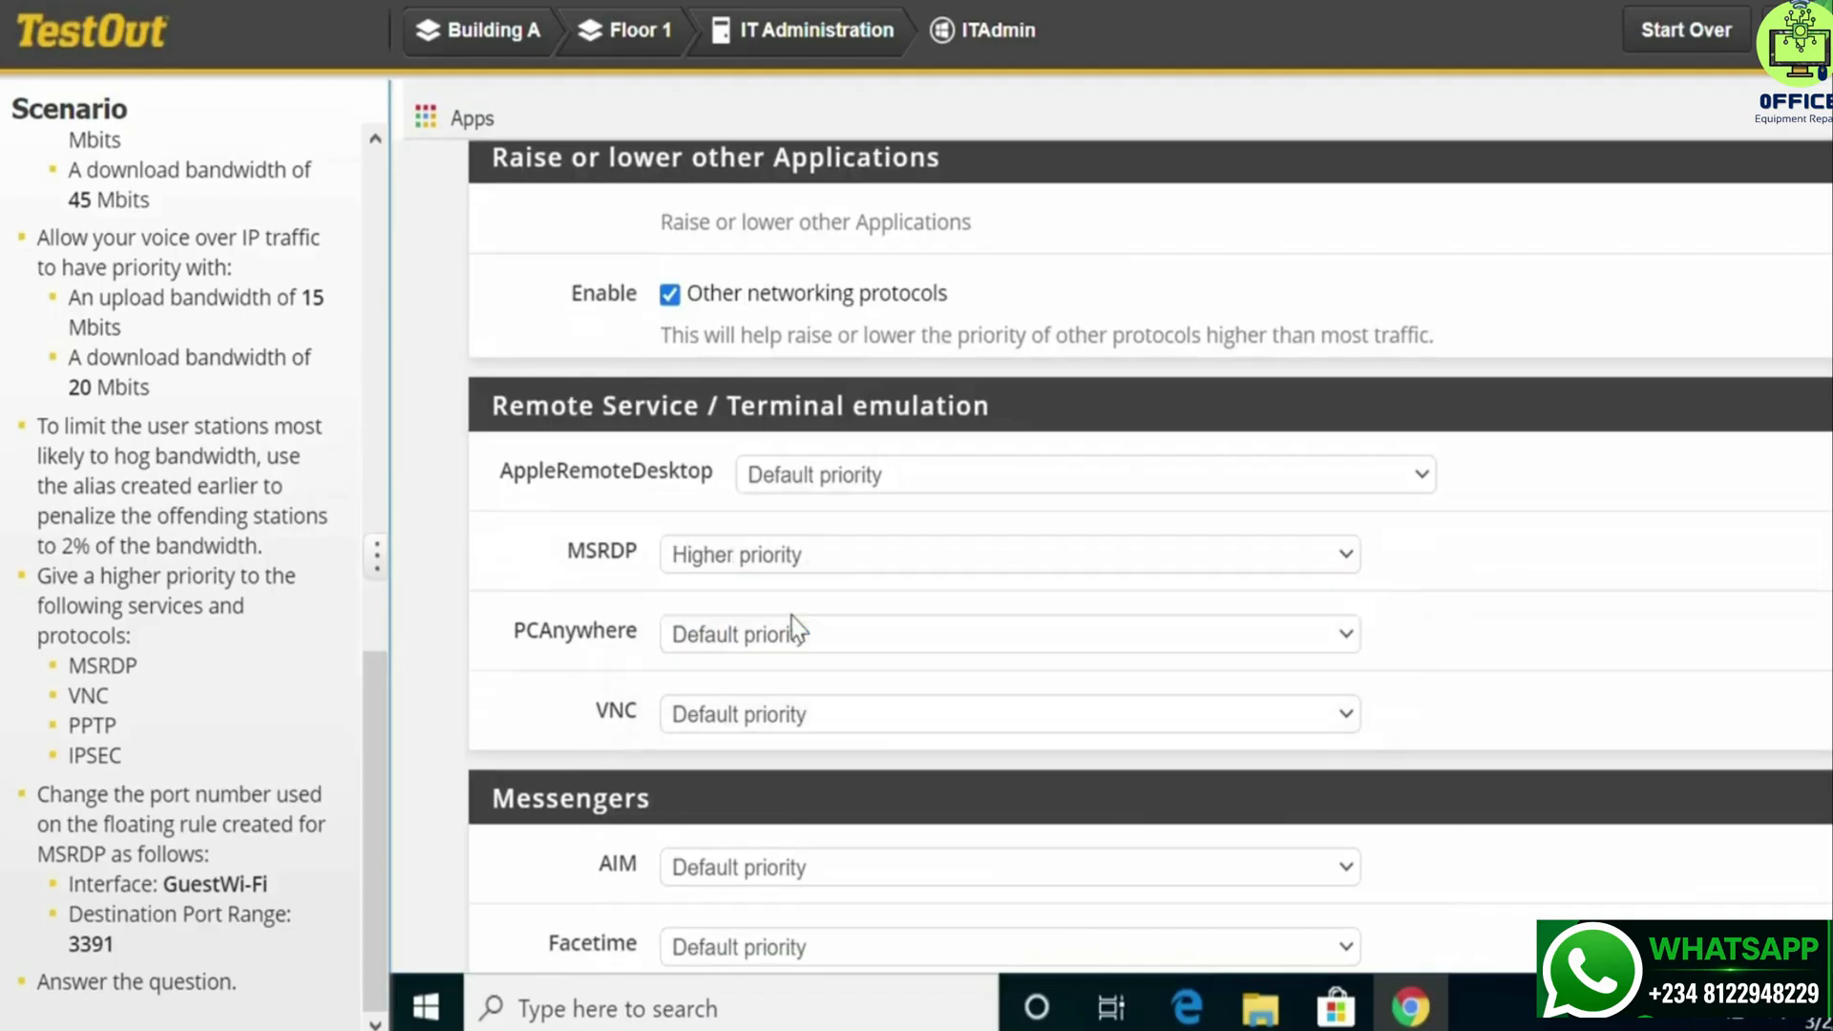
click(795, 714)
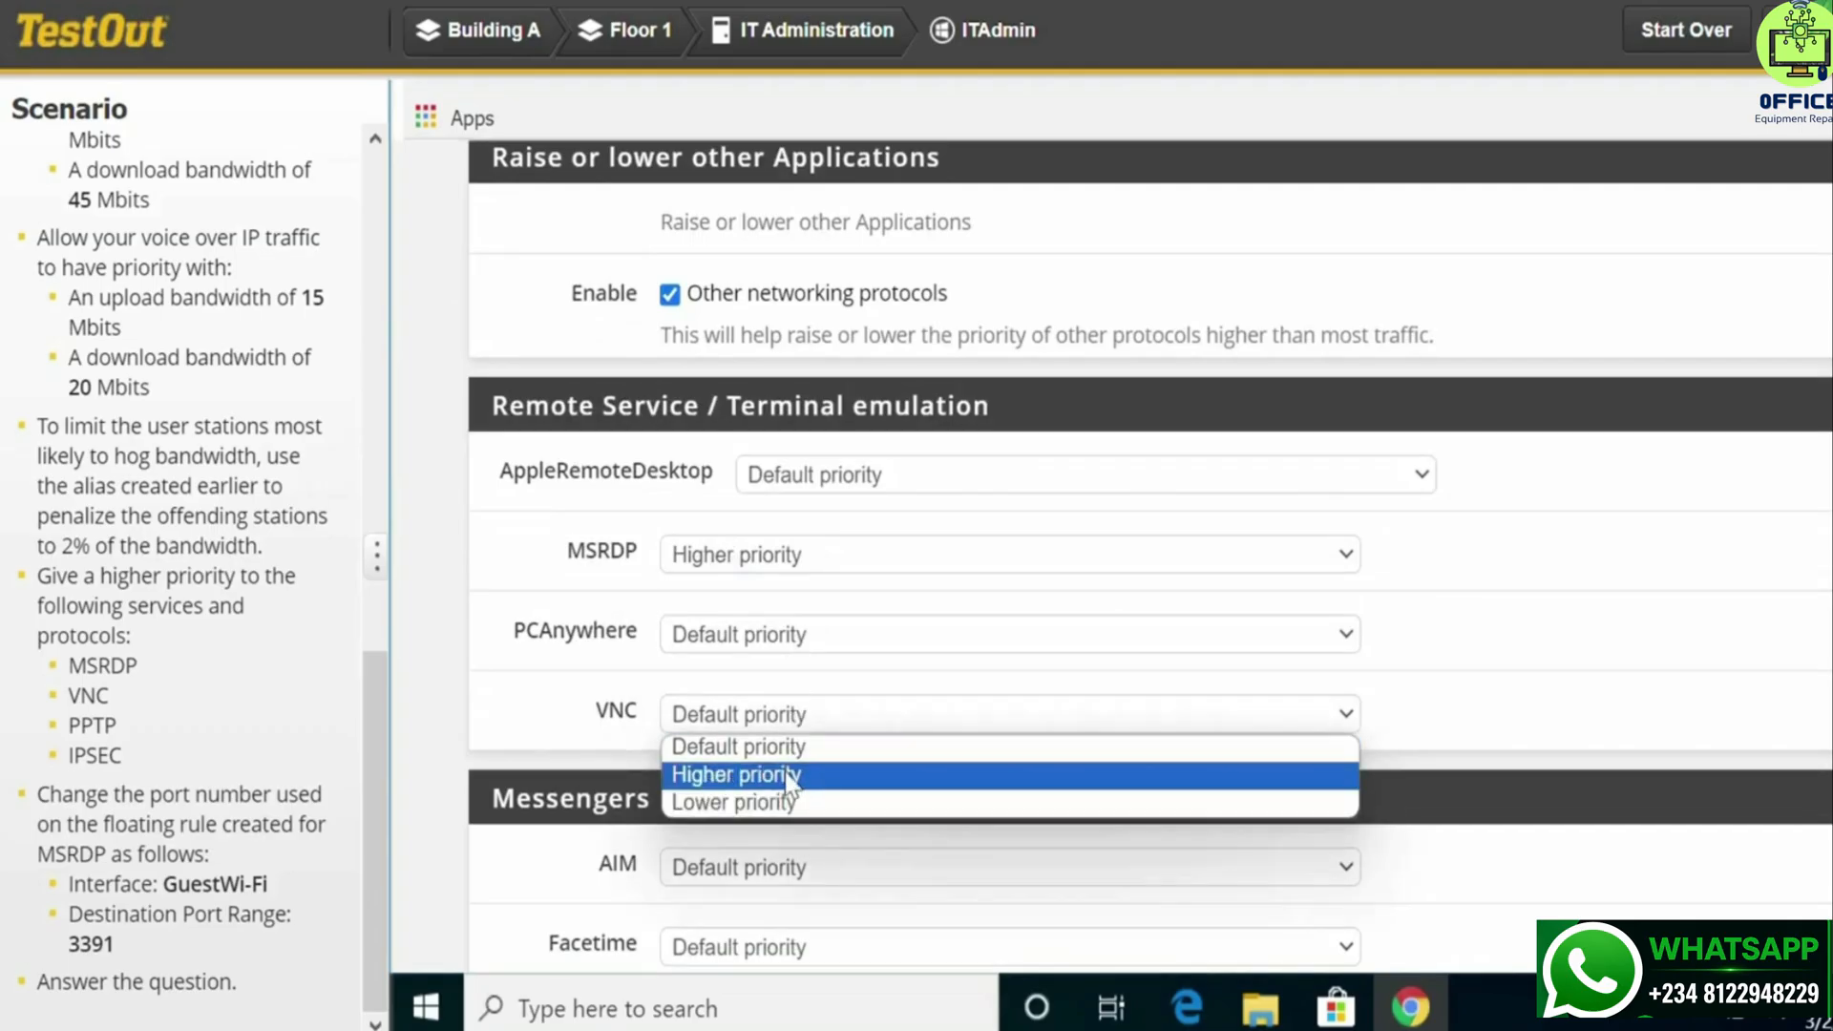
click(783, 775)
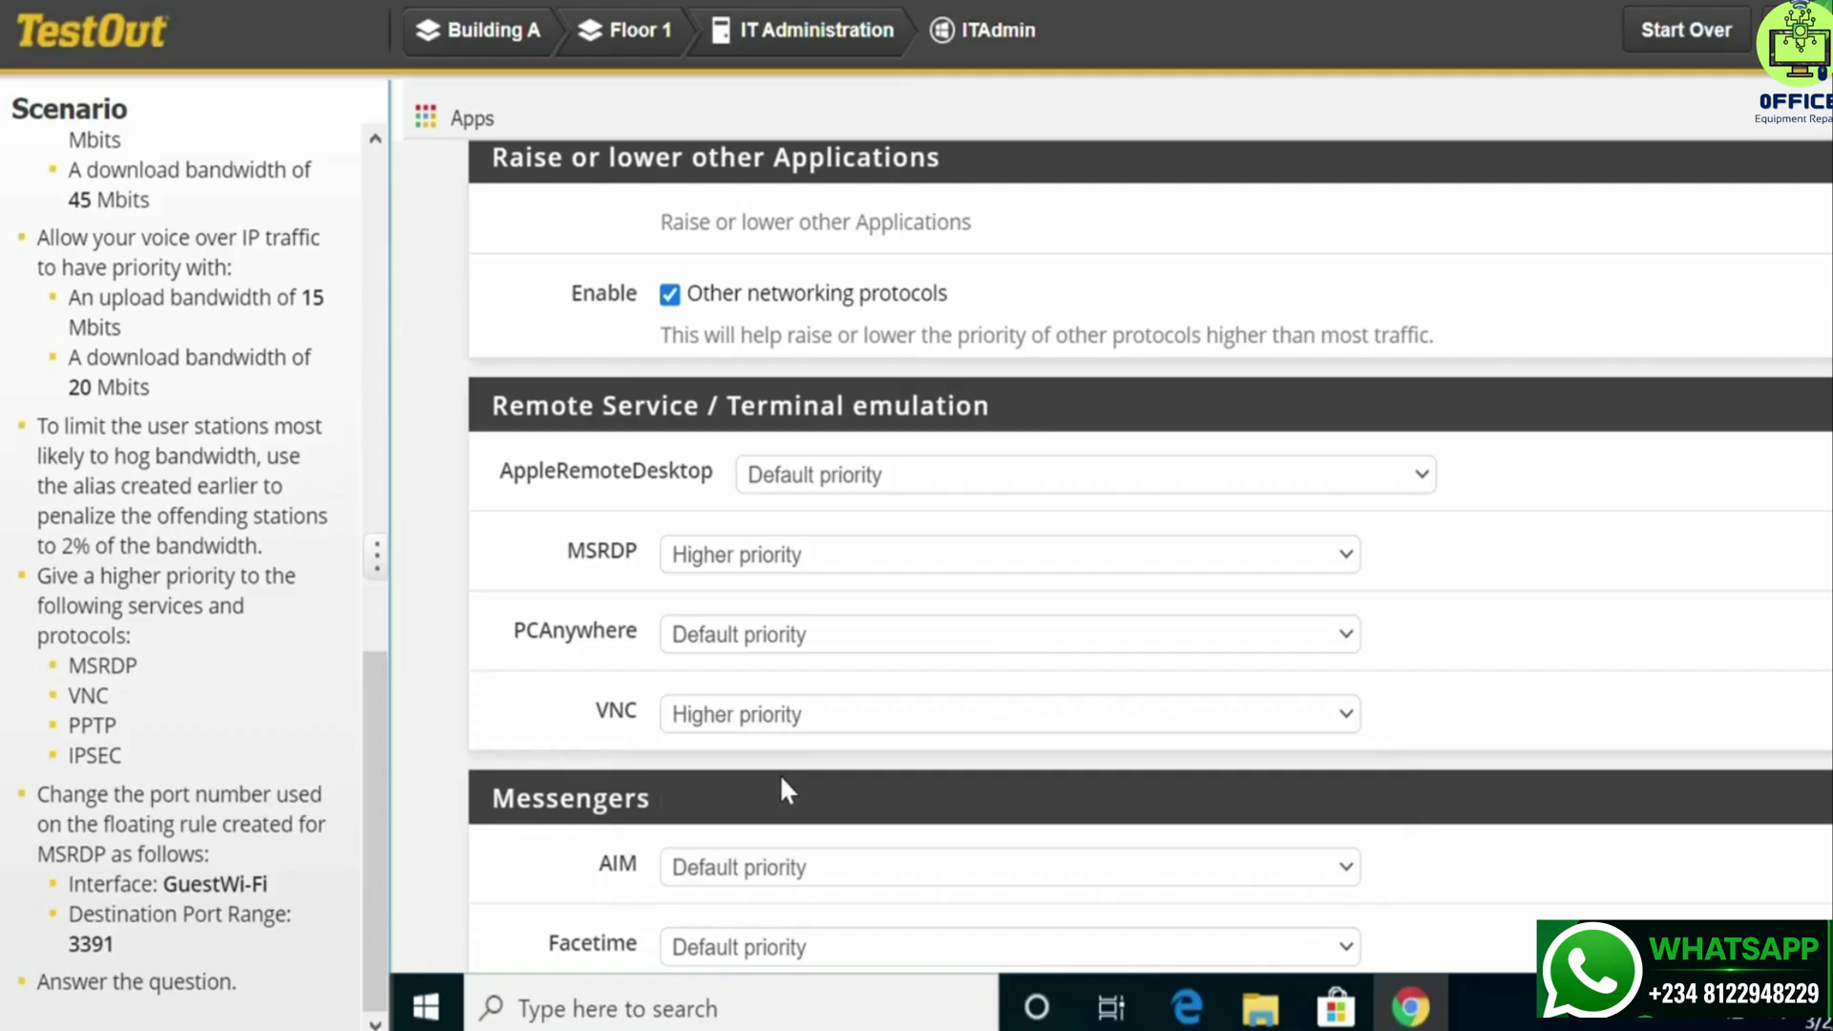
Set the PPTP and IPSEC VPN protocols to Higher priority.
scroll(817, 771, down, 7)
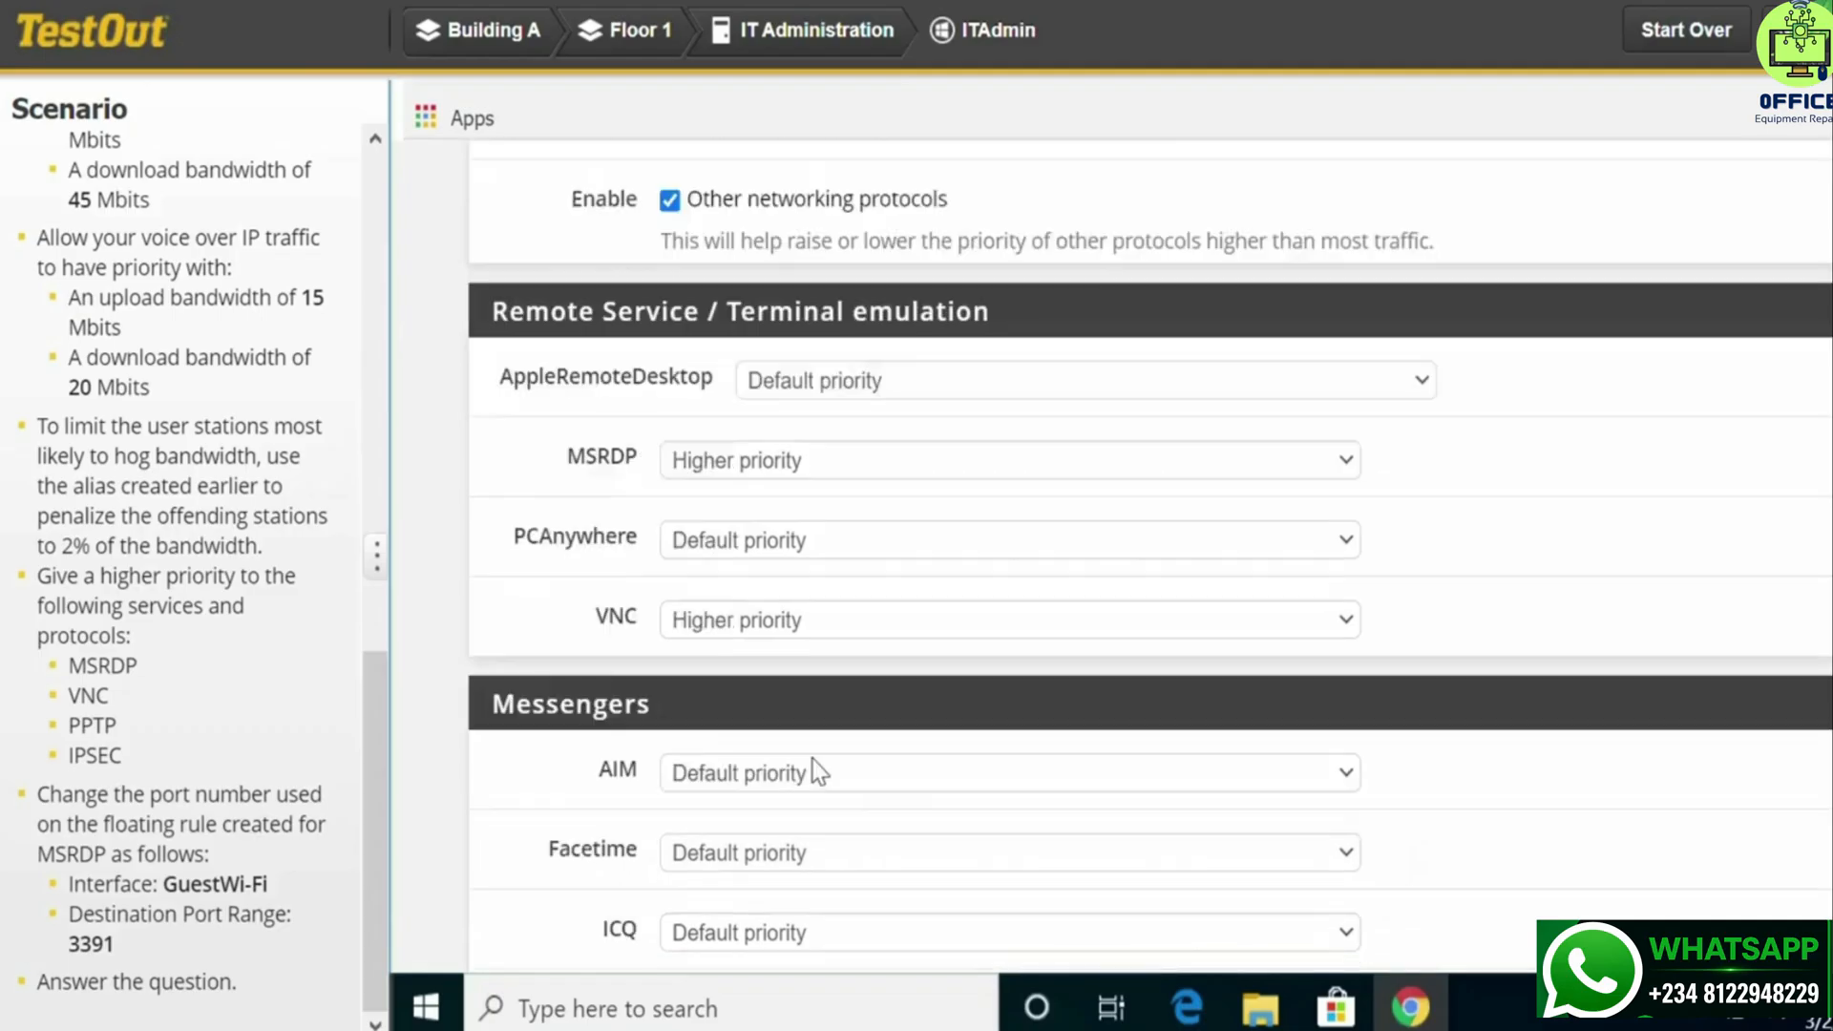
scroll(817, 771, down, 5)
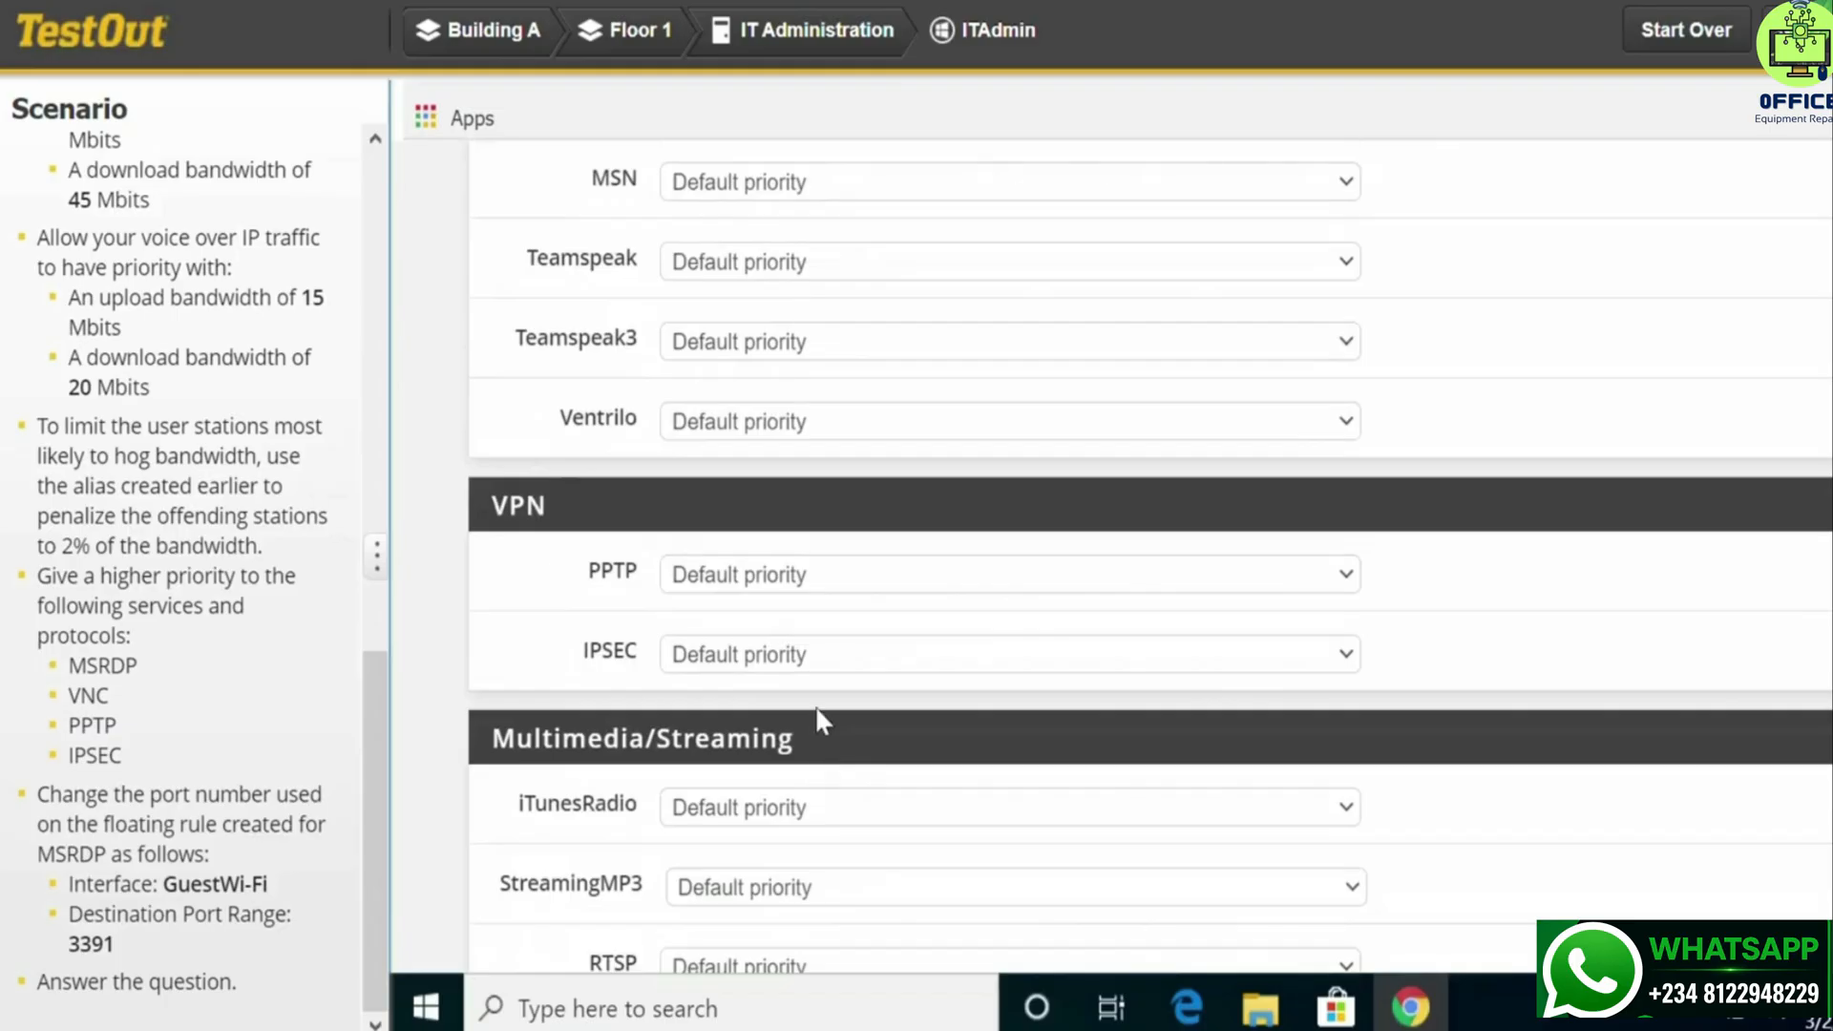
click(831, 576)
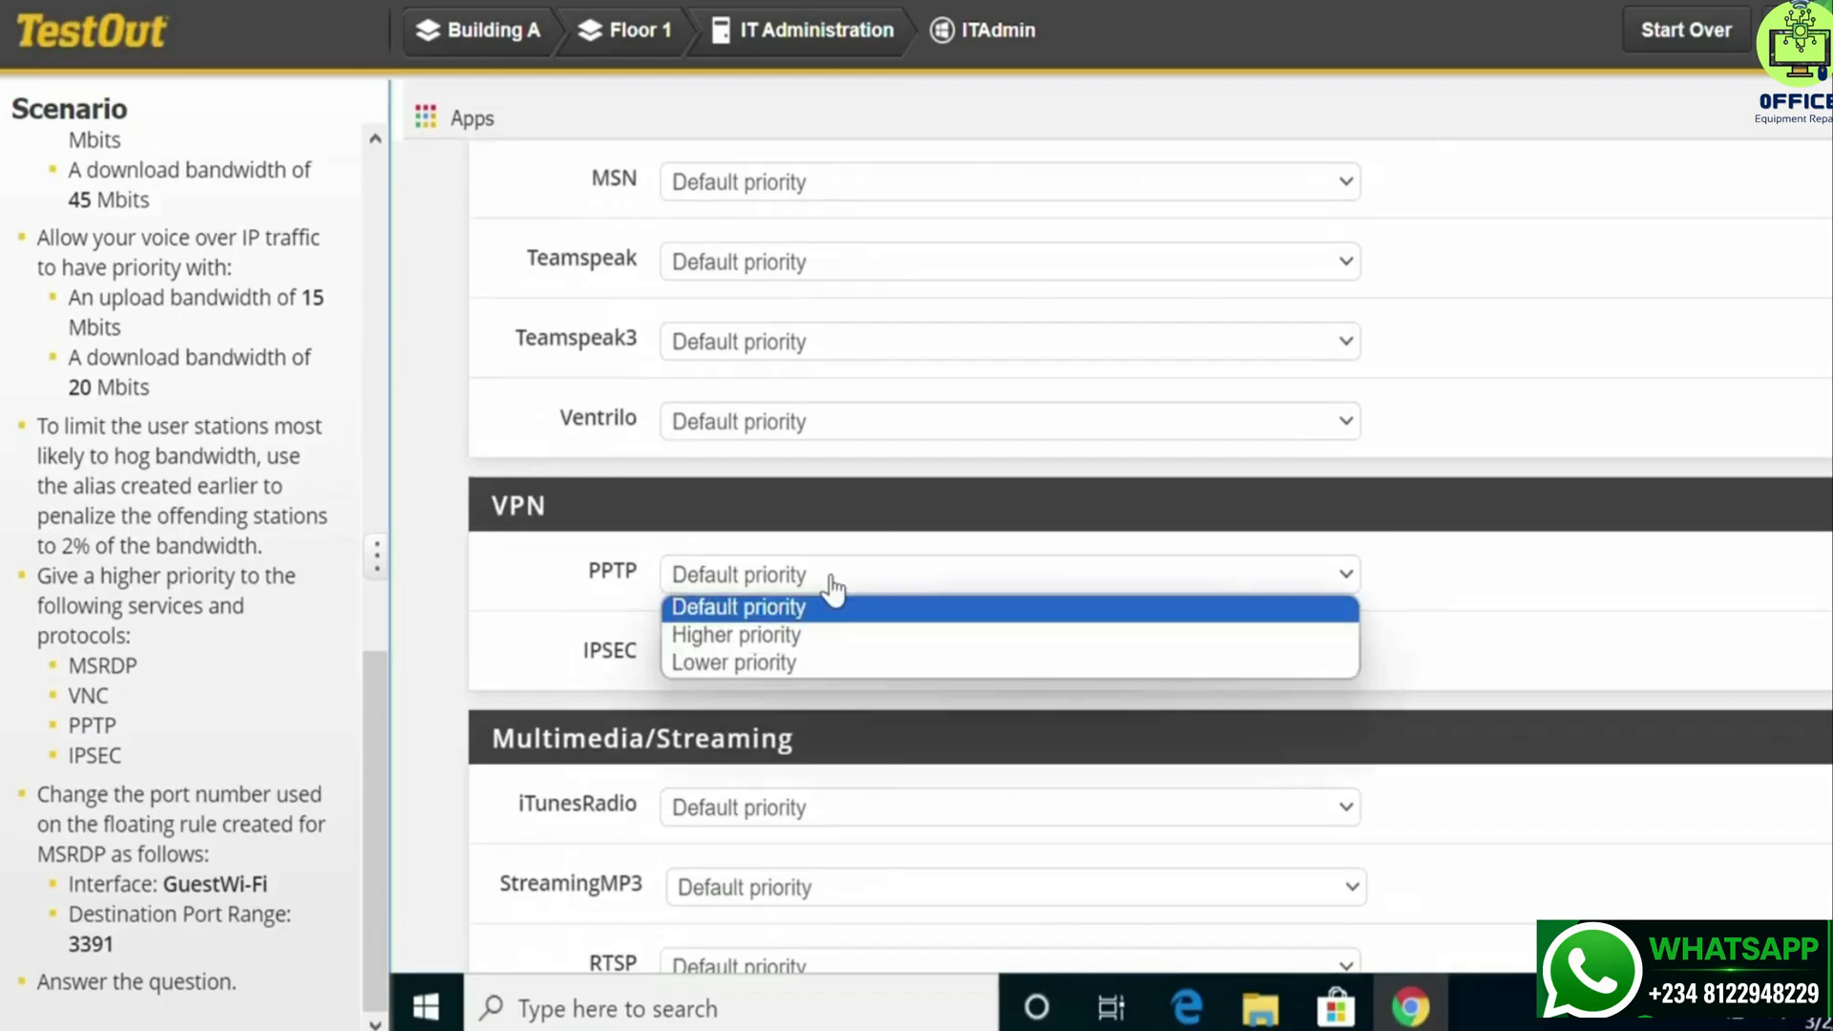
click(825, 637)
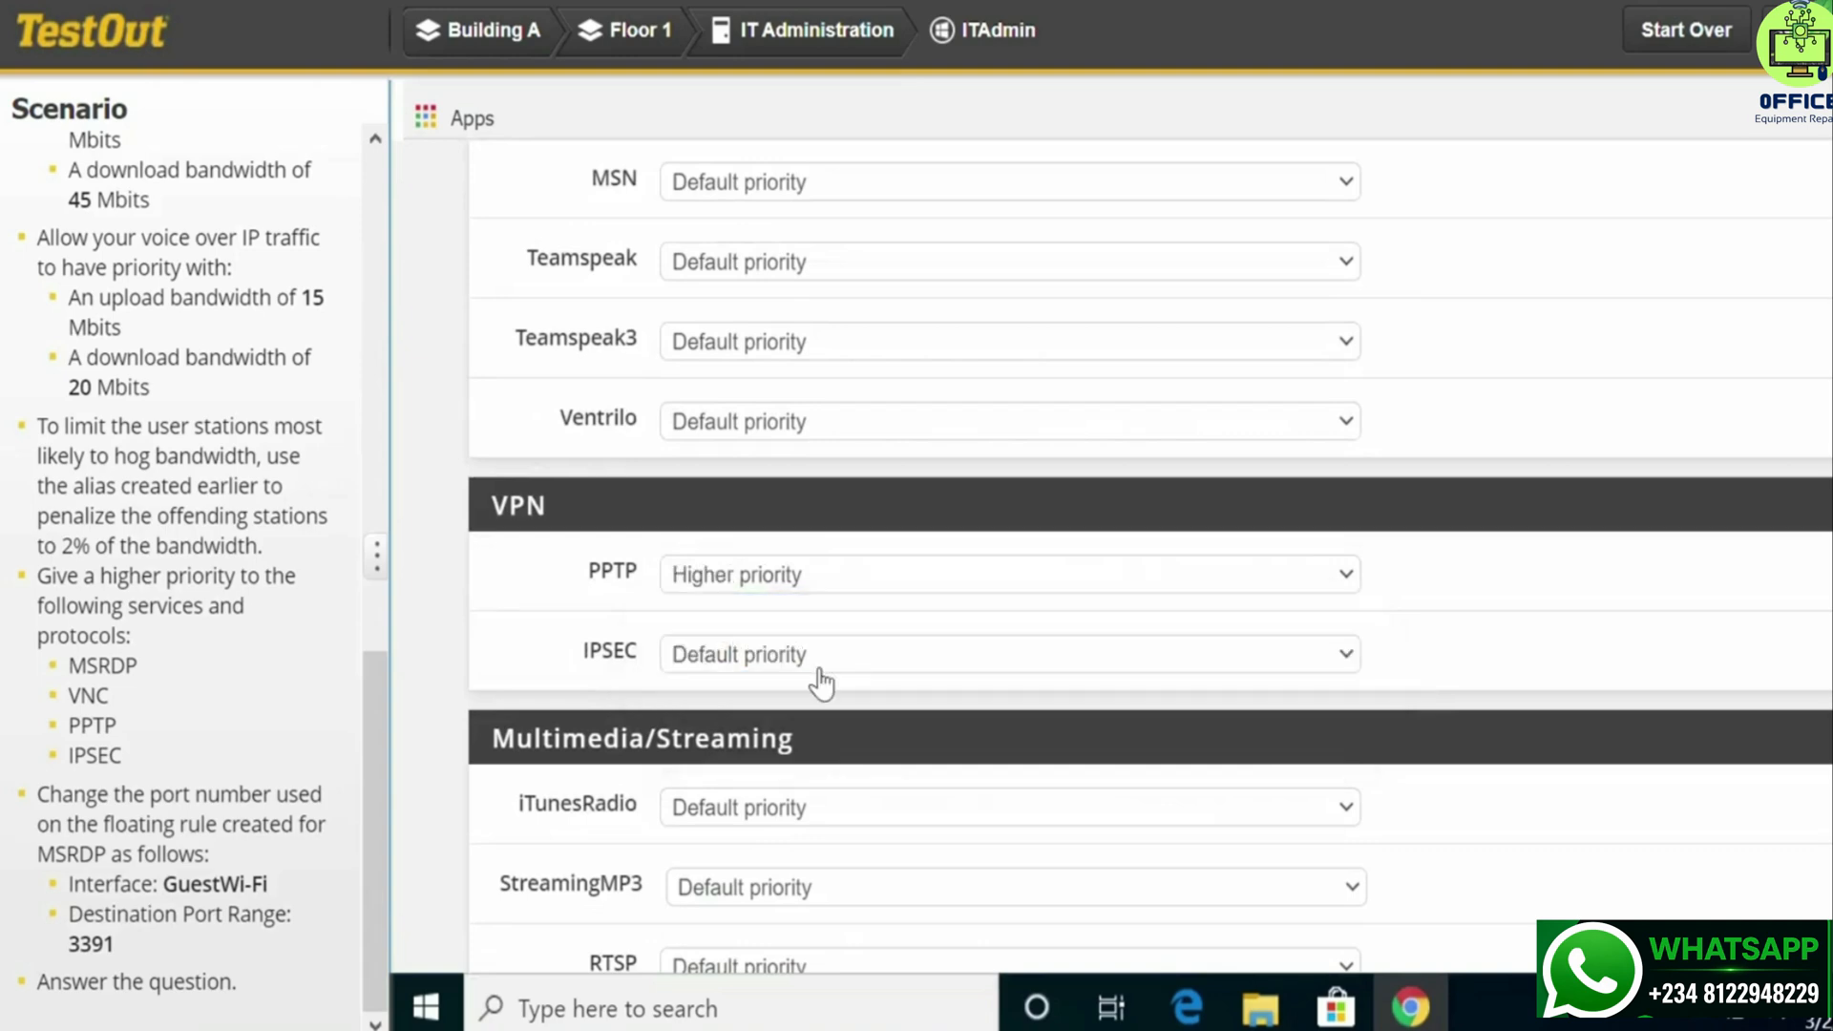
click(819, 669)
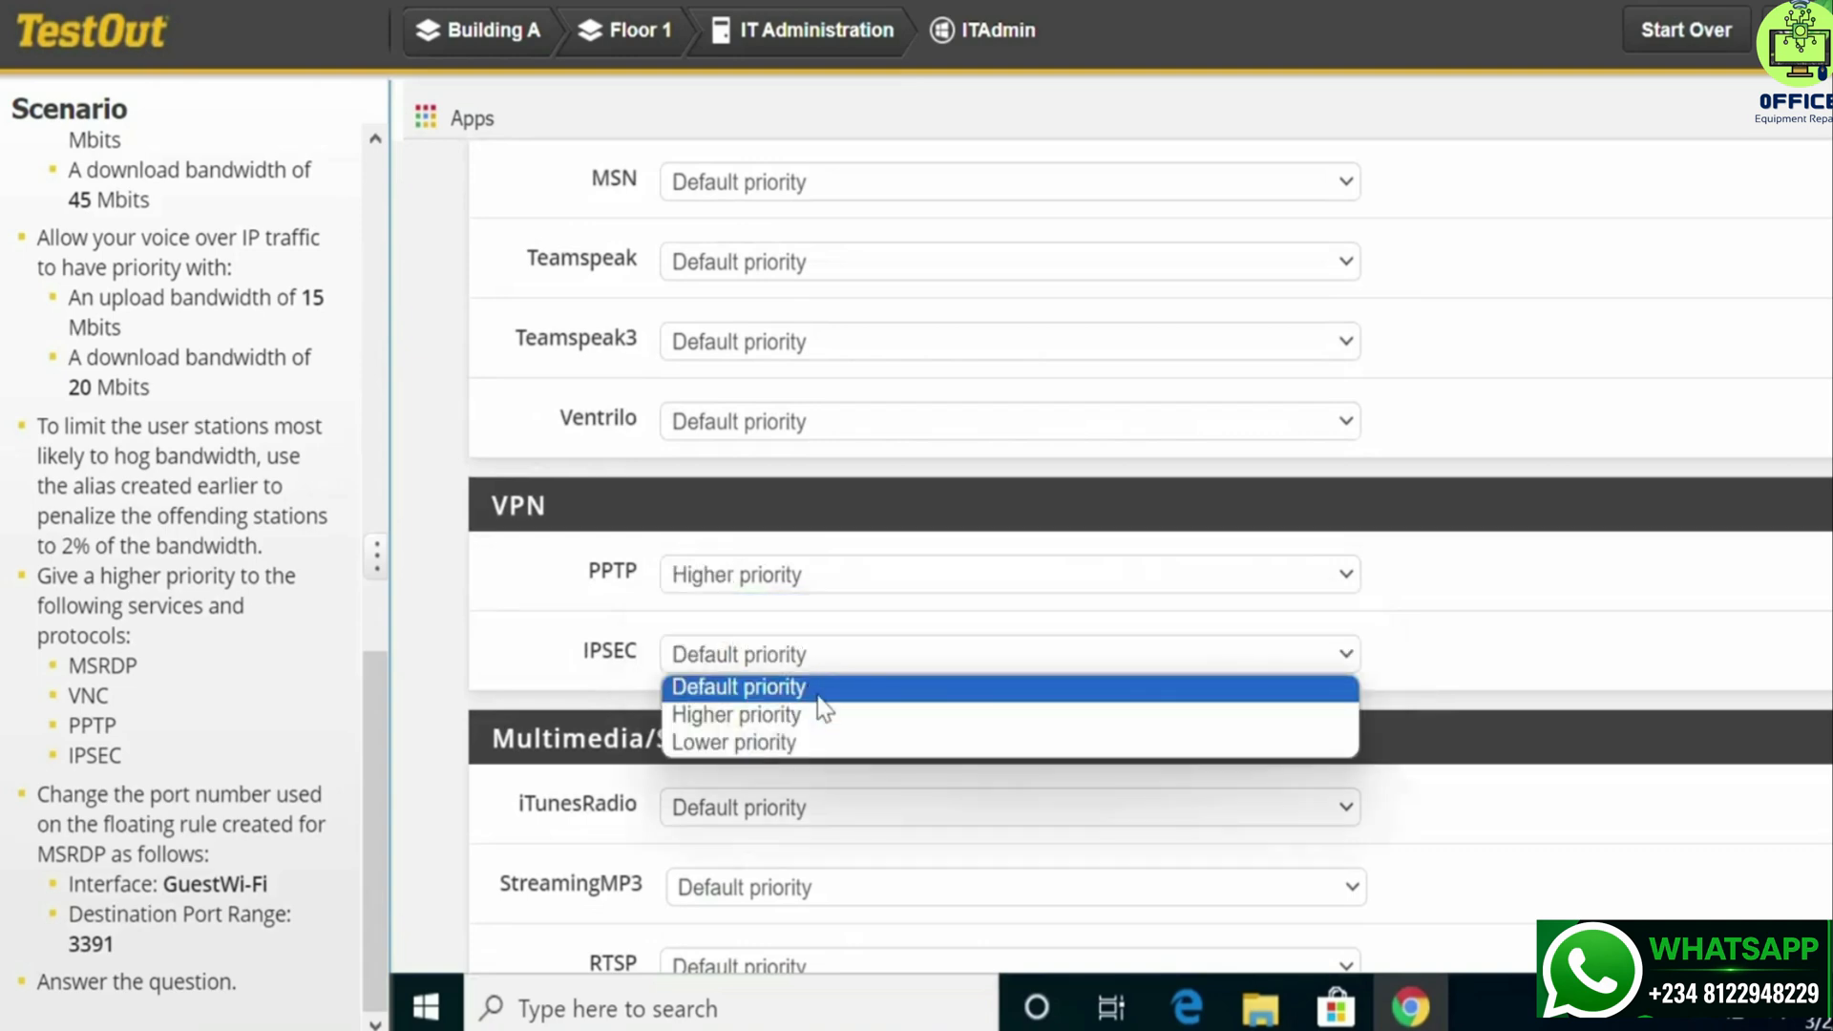
click(816, 718)
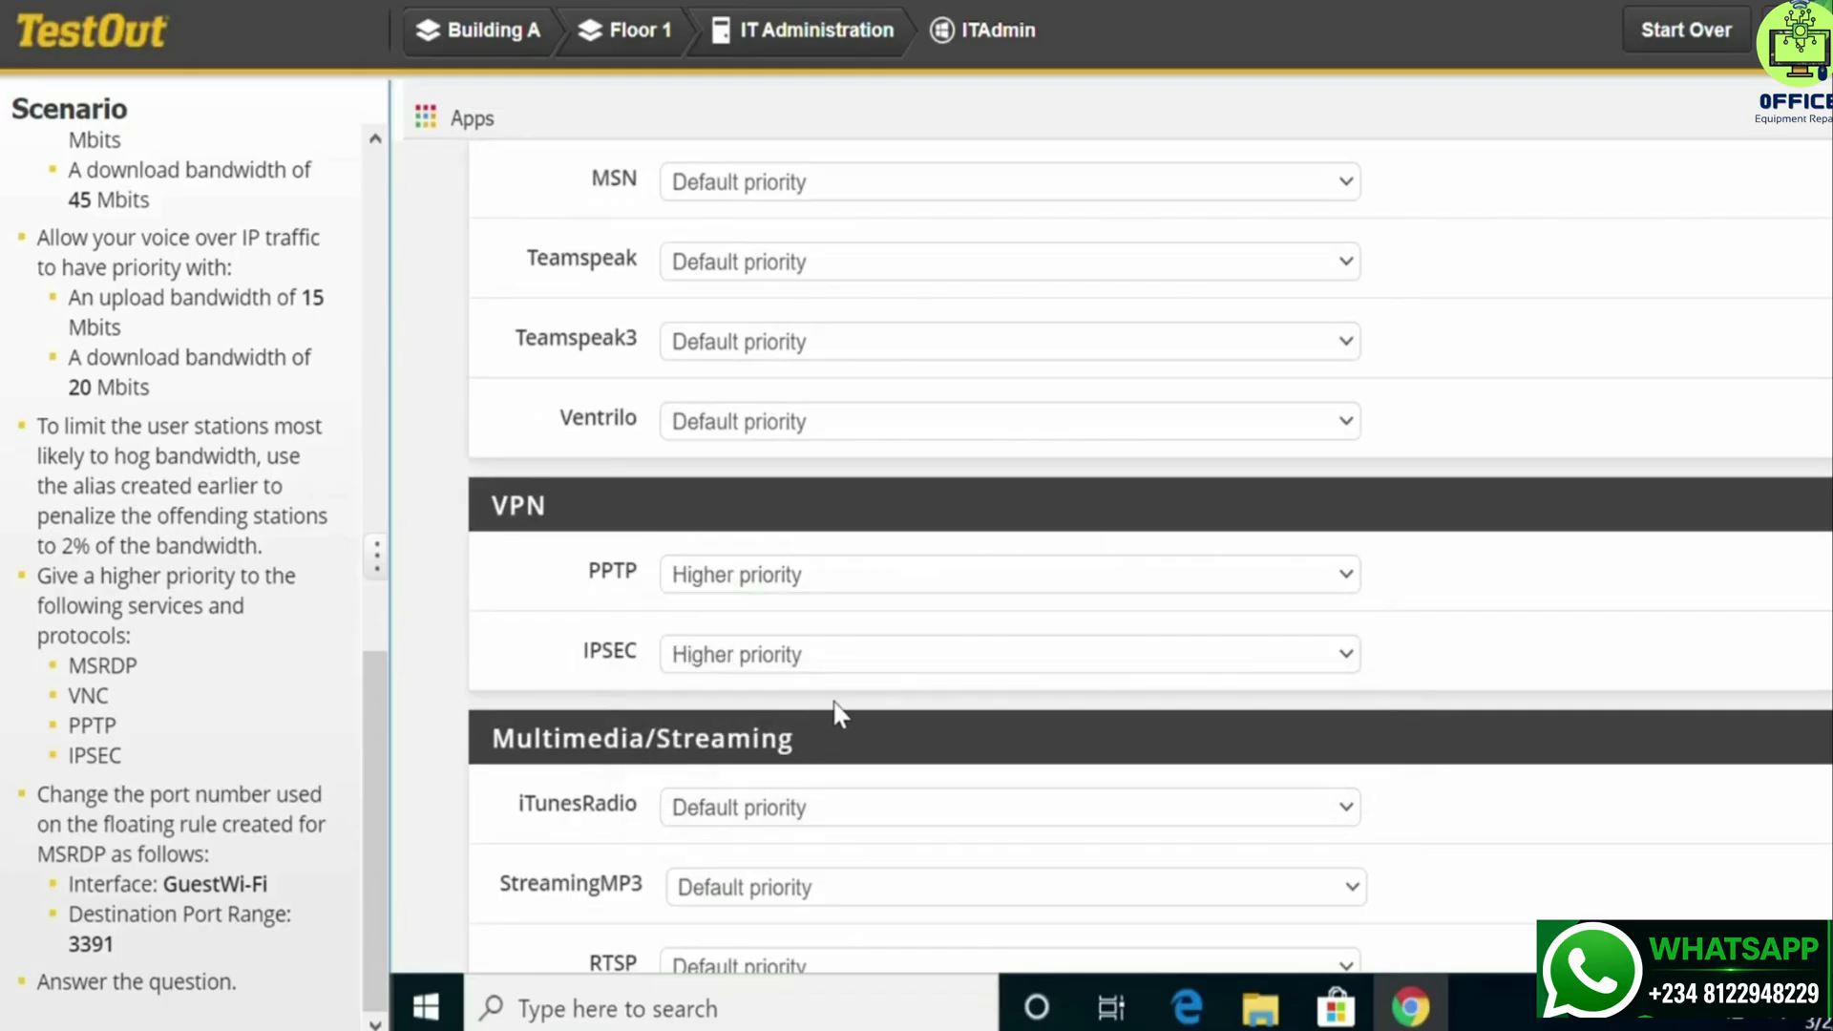
Leave the remaining applications at default priority and finish the traffic shaper wizard to load the new profile.
scroll(838, 714, down, 10)
scroll(834, 709, down, 15)
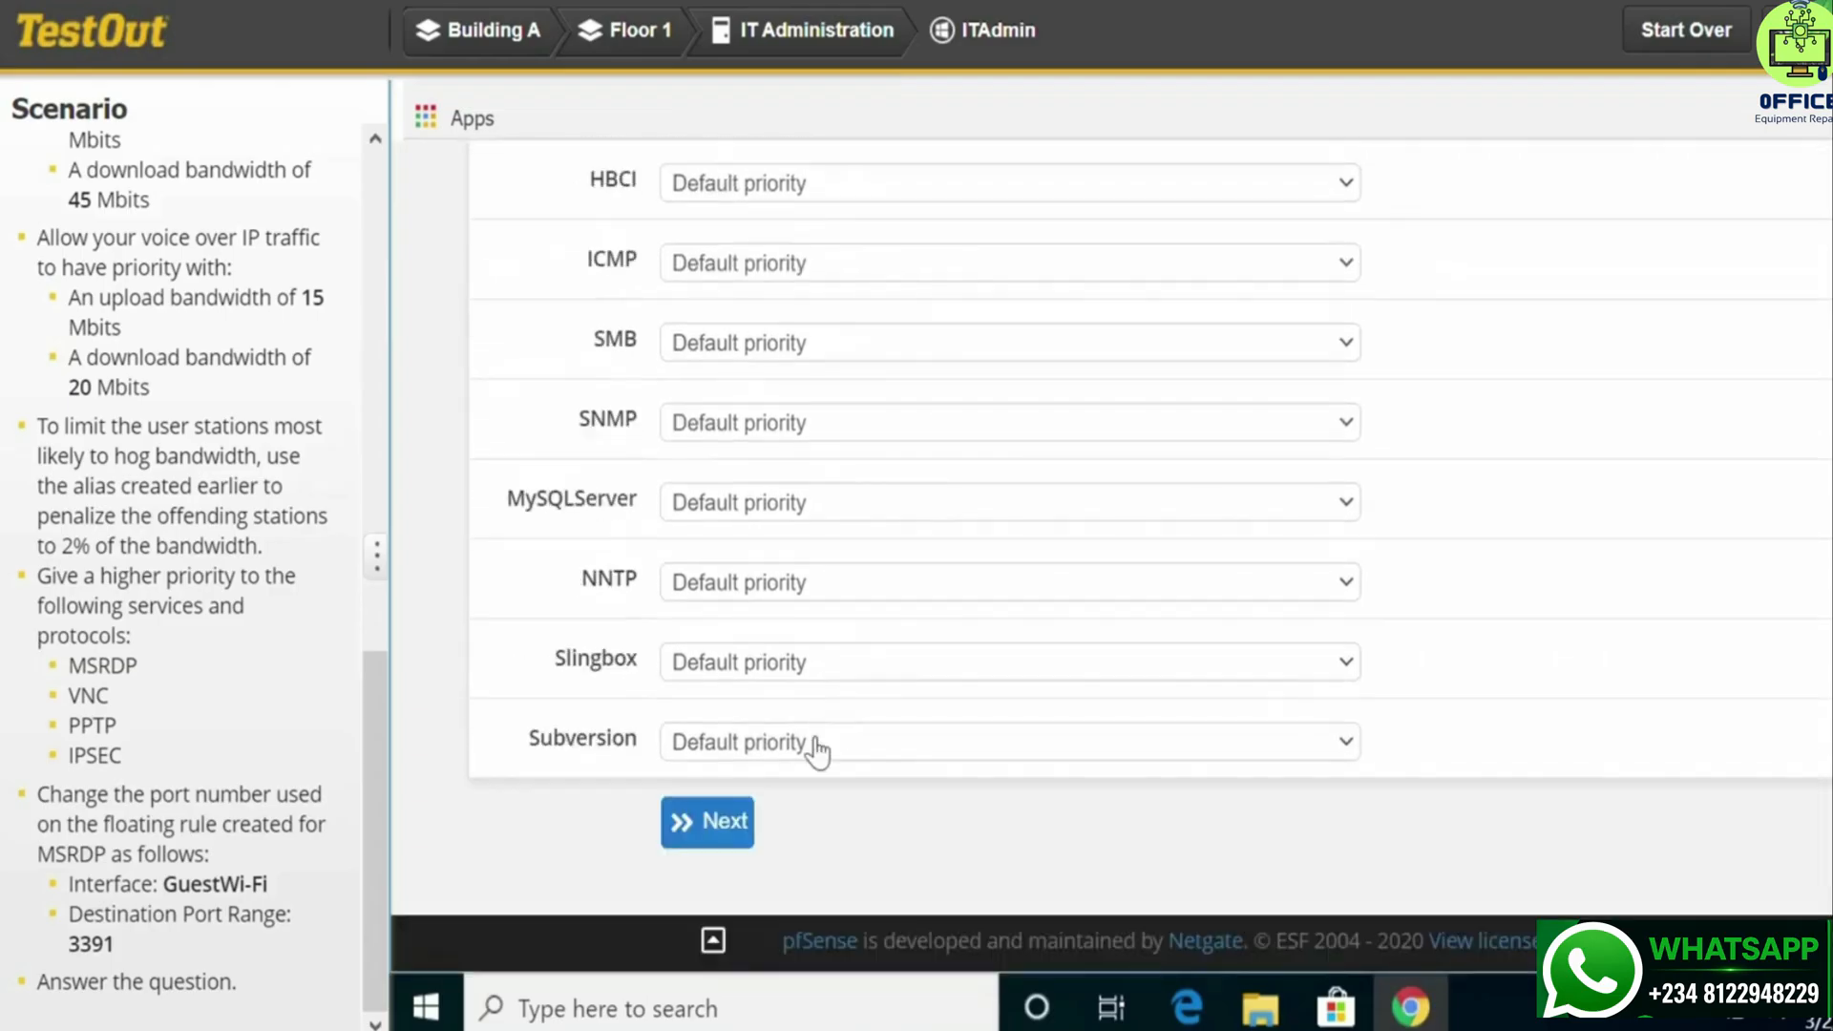
click(718, 828)
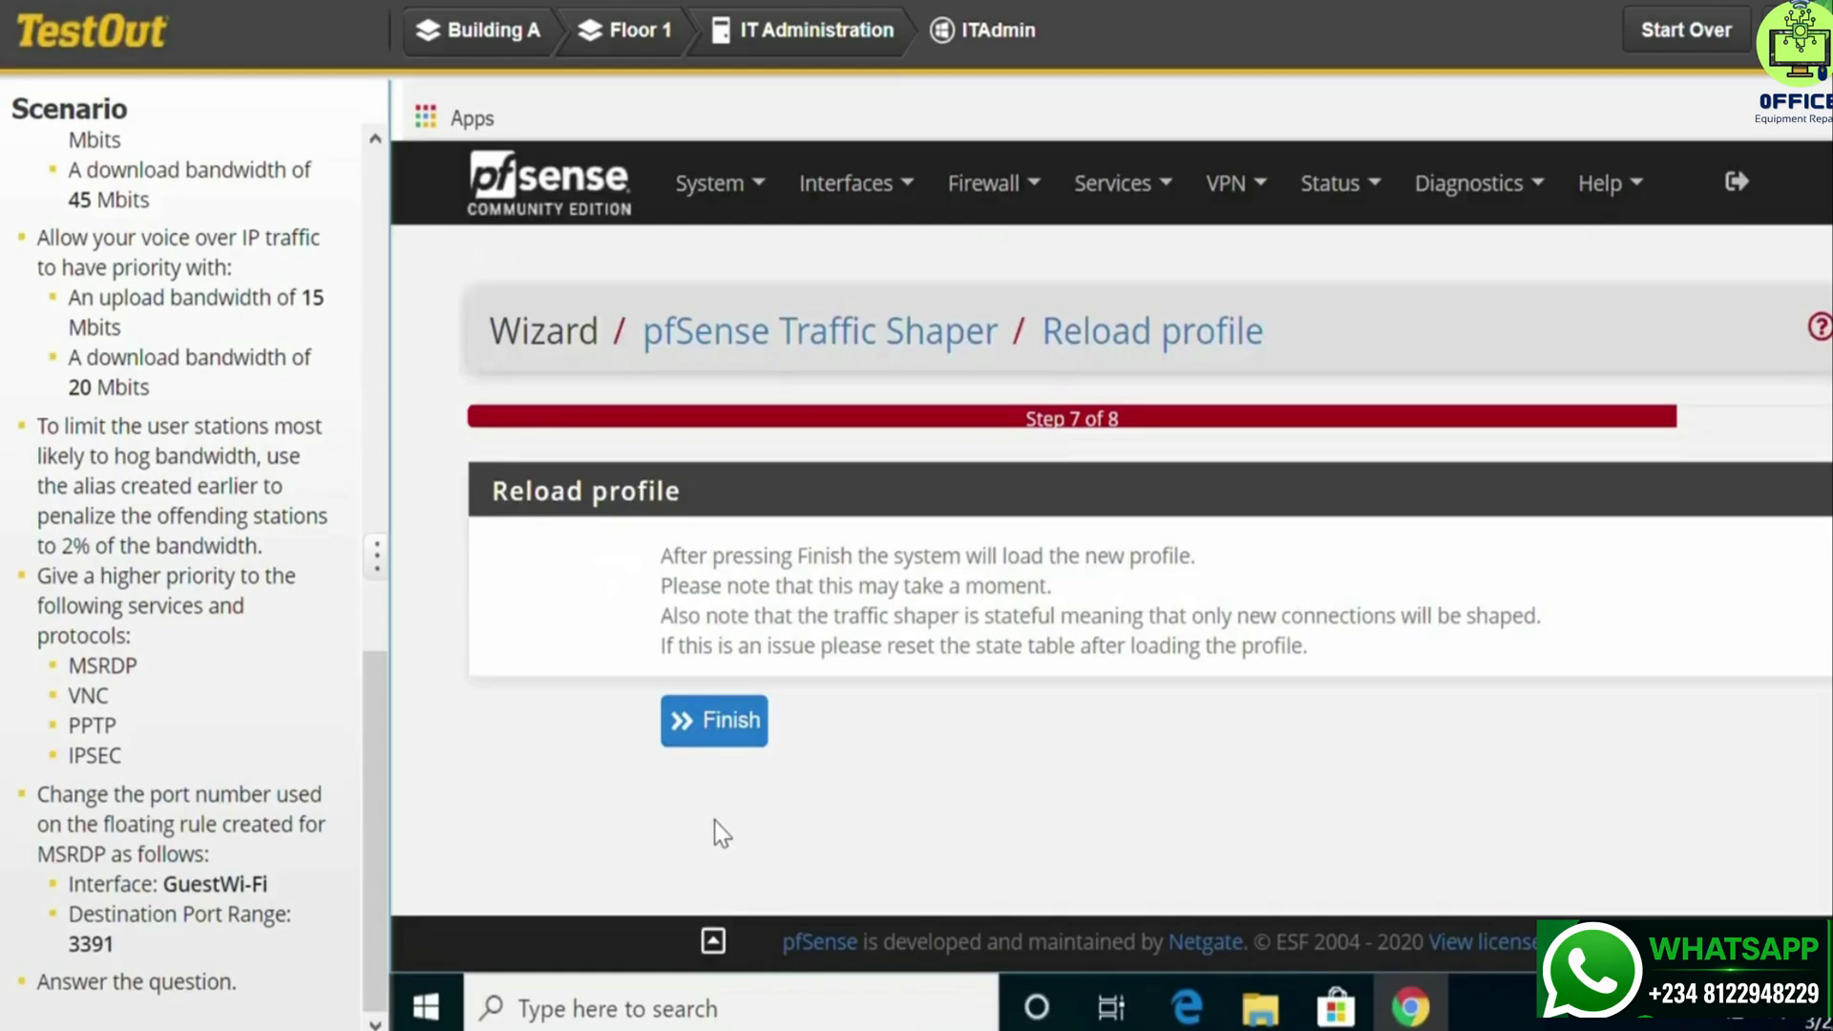
click(732, 744)
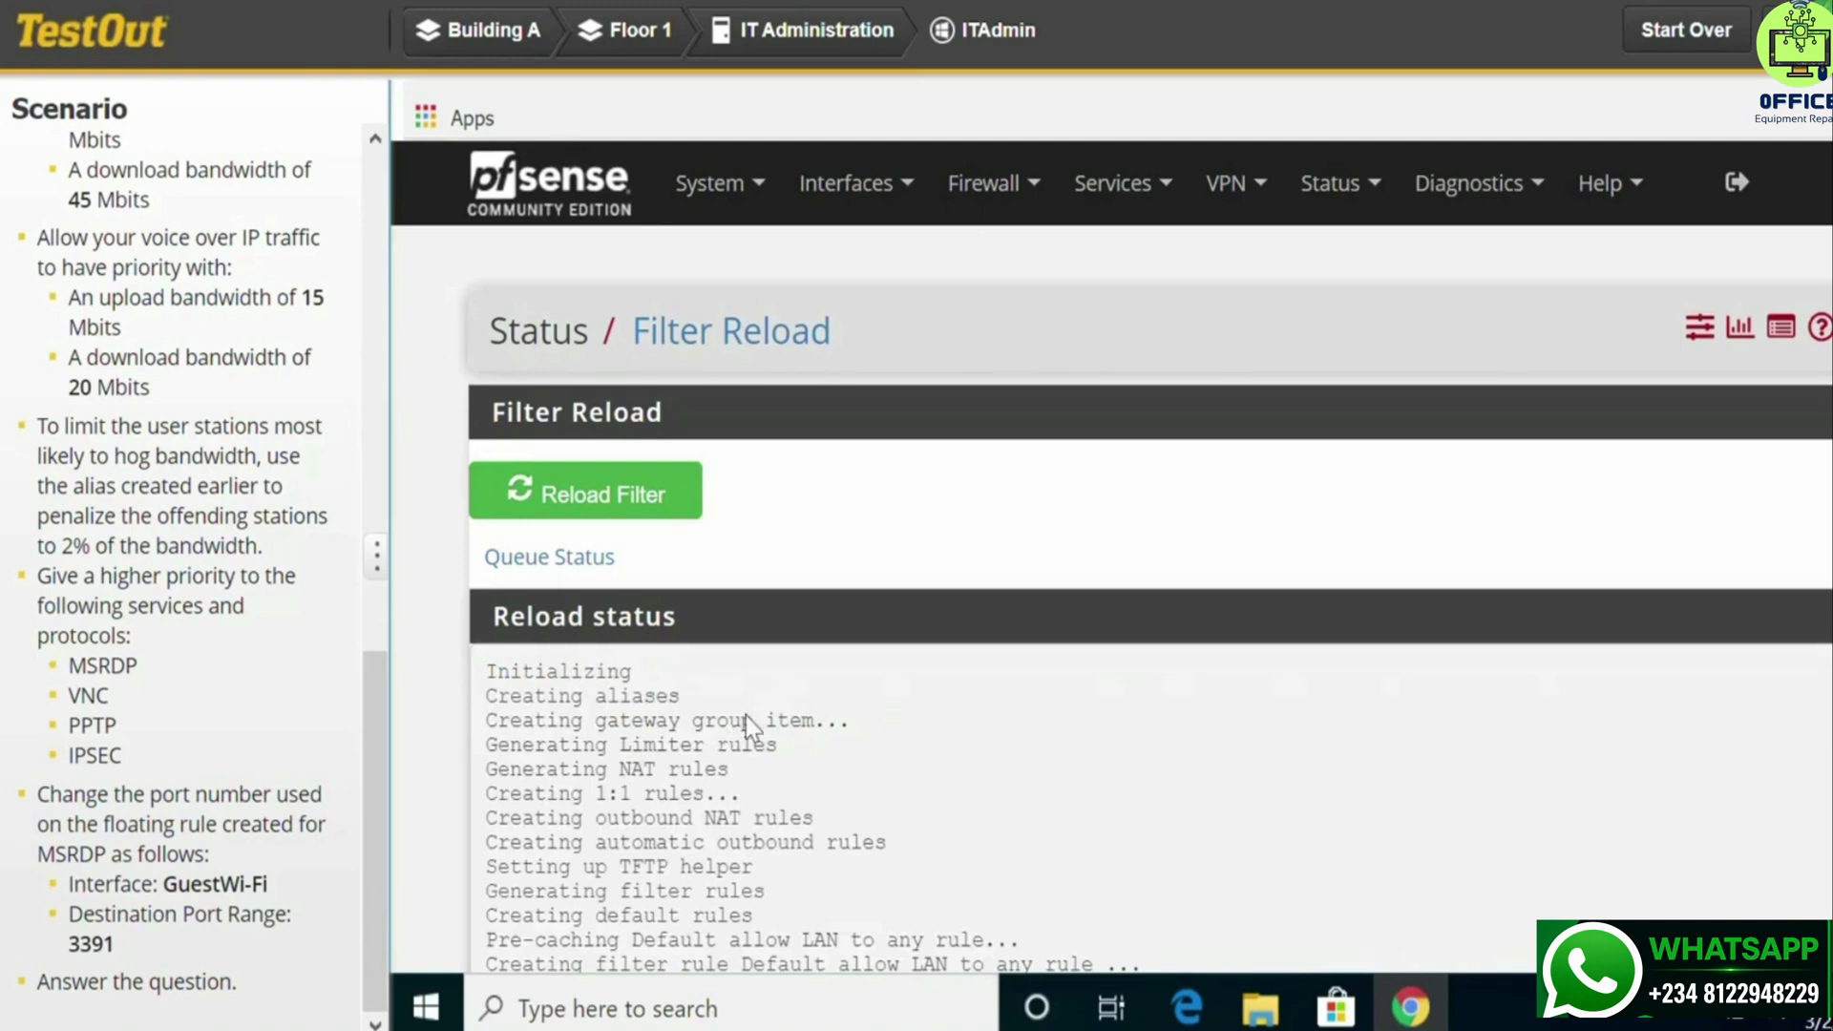
Open the list of floating firewall rules.
click(993, 185)
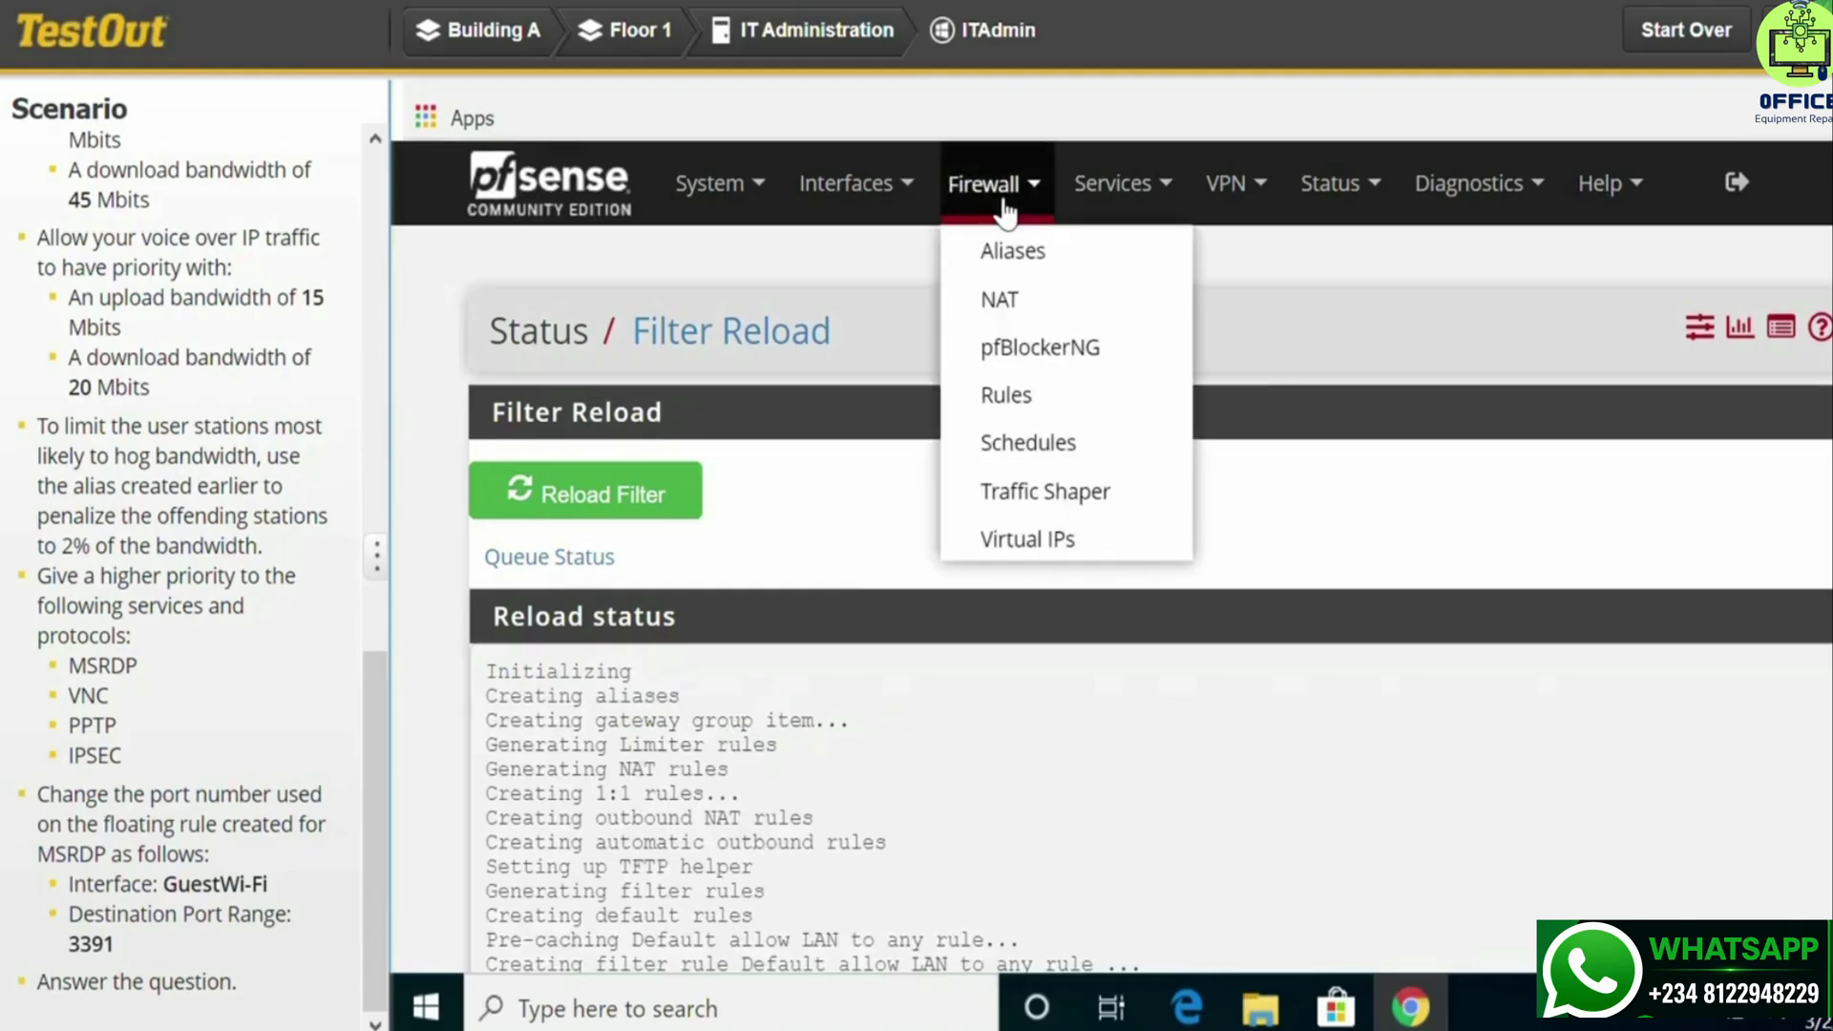
click(1011, 405)
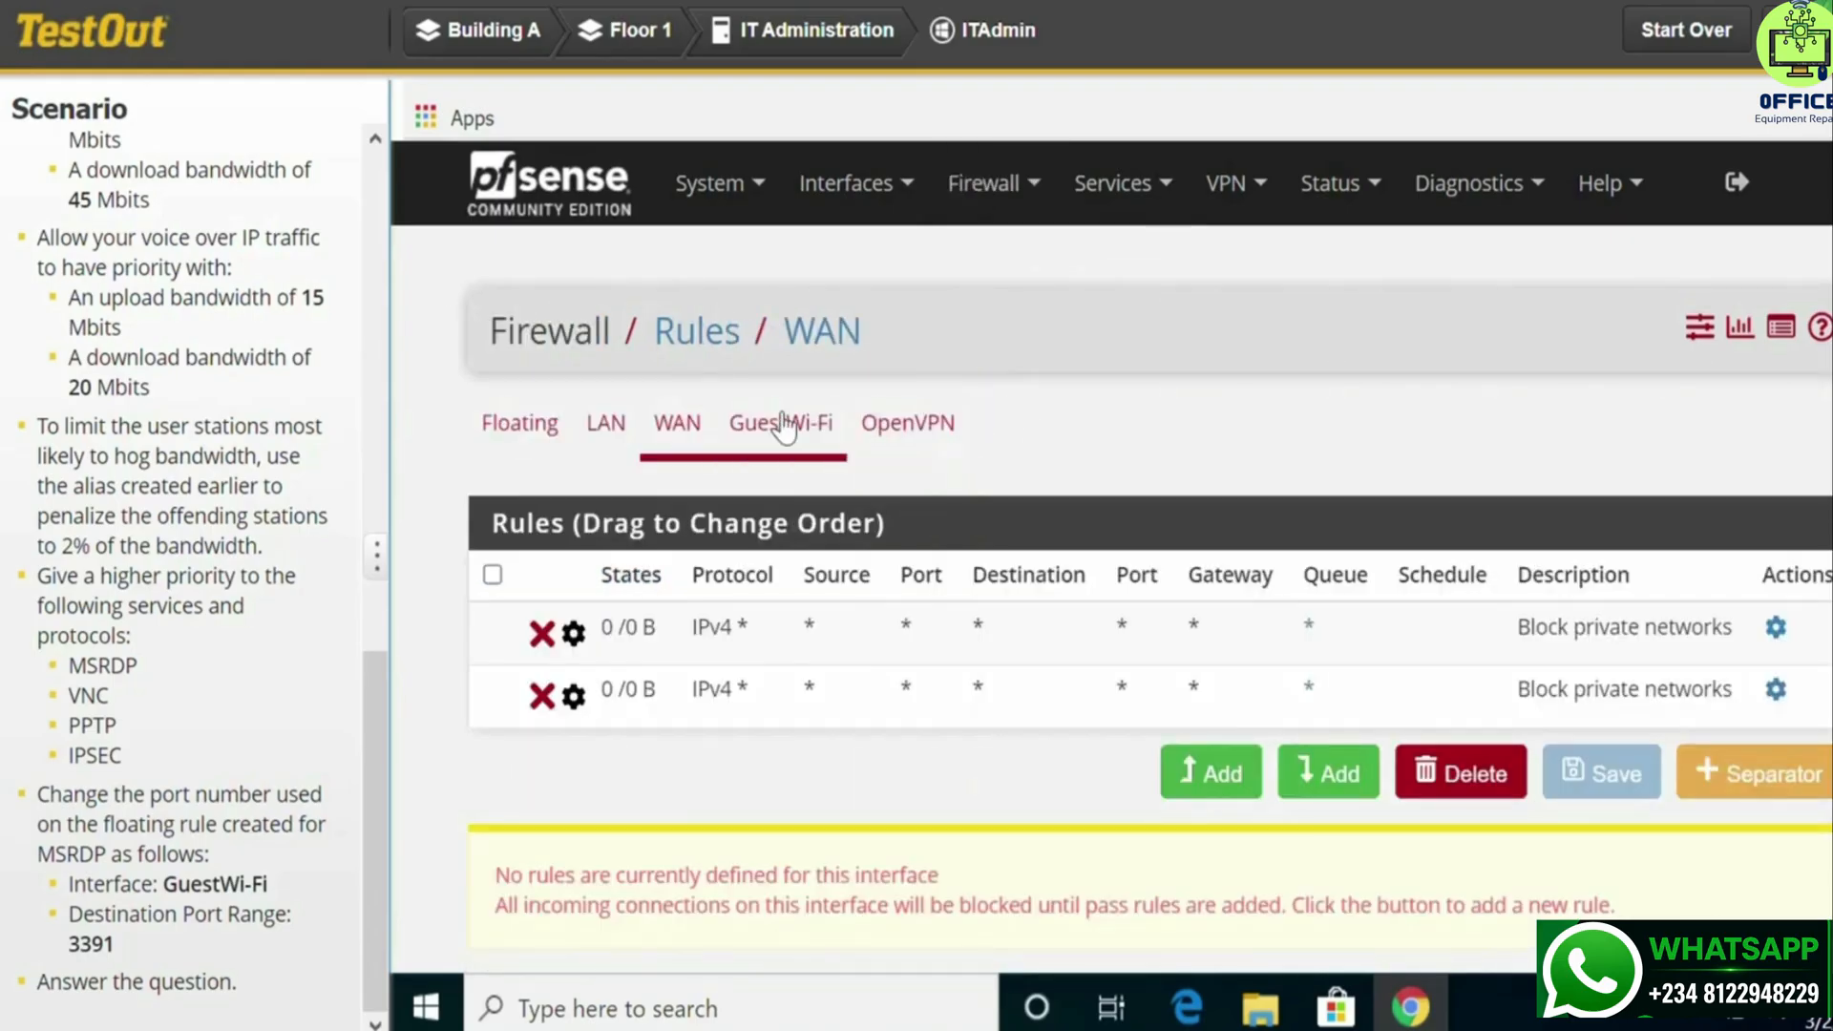
click(532, 442)
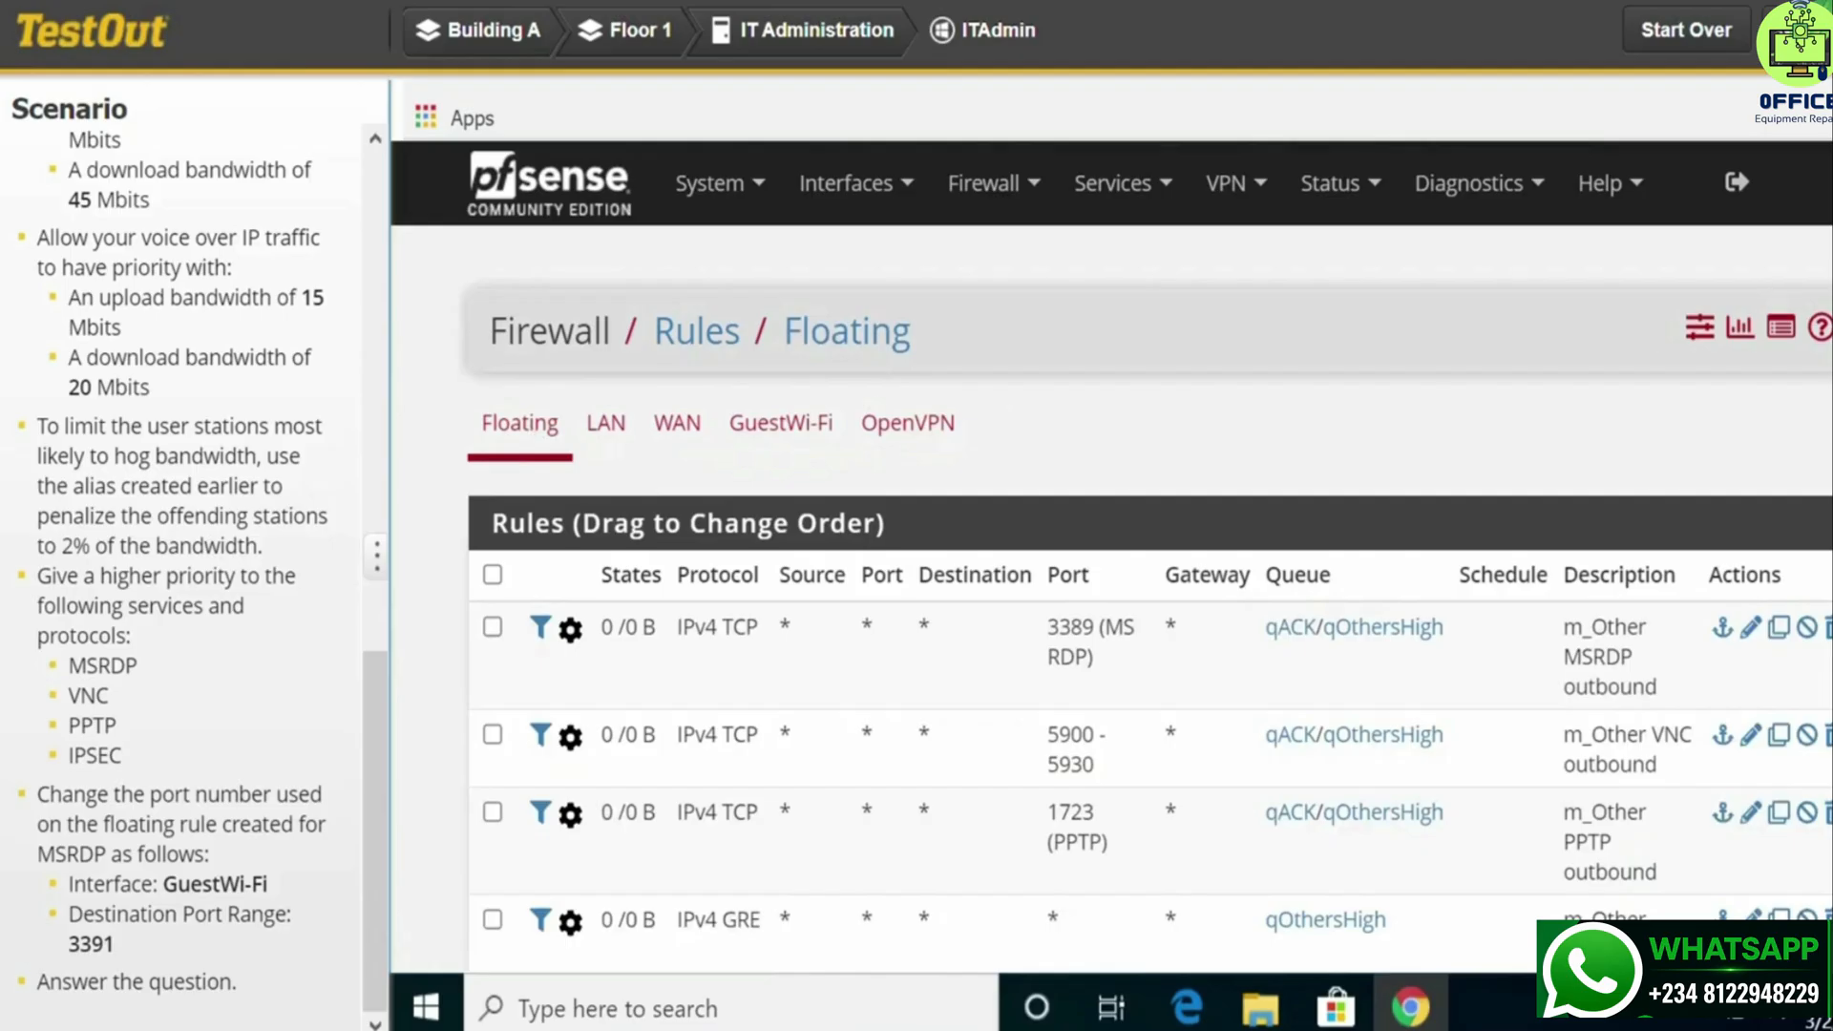
Review the floating rules and answer the lab question on how many firewall rules were created with 7.
scroll(1112, 536, down, 2)
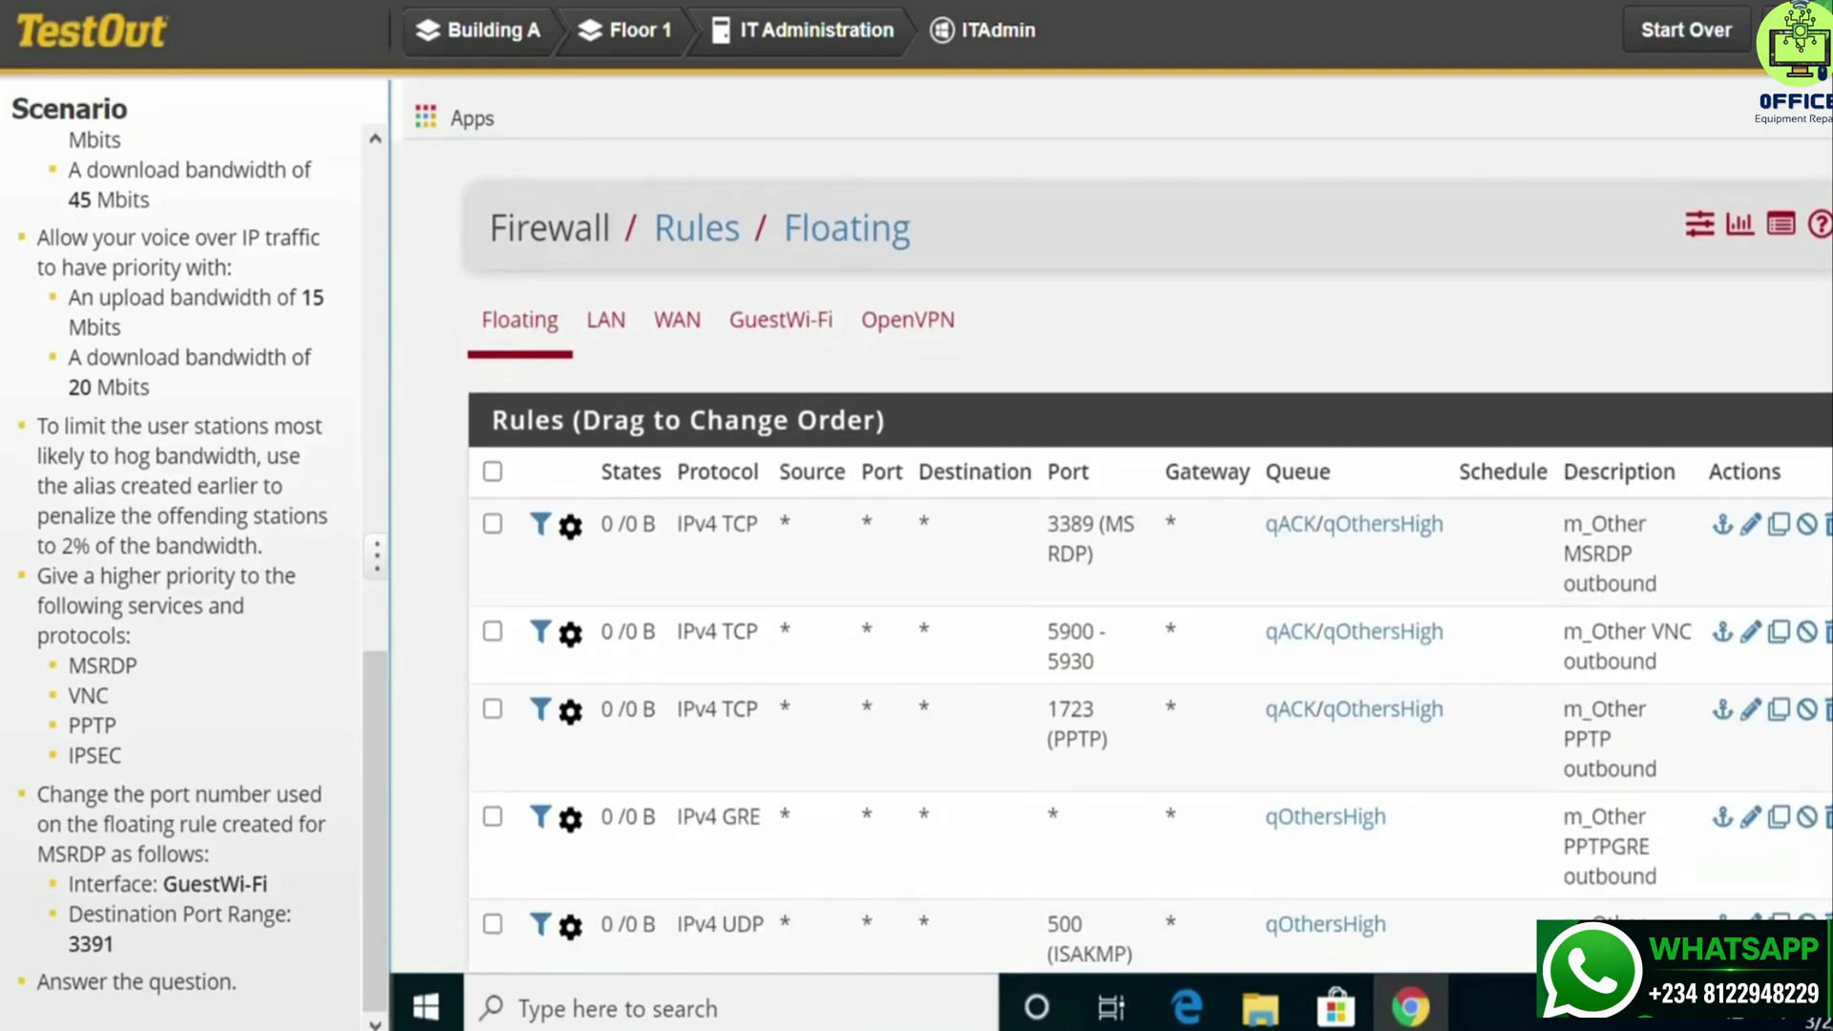
scroll(1112, 537, down, 1)
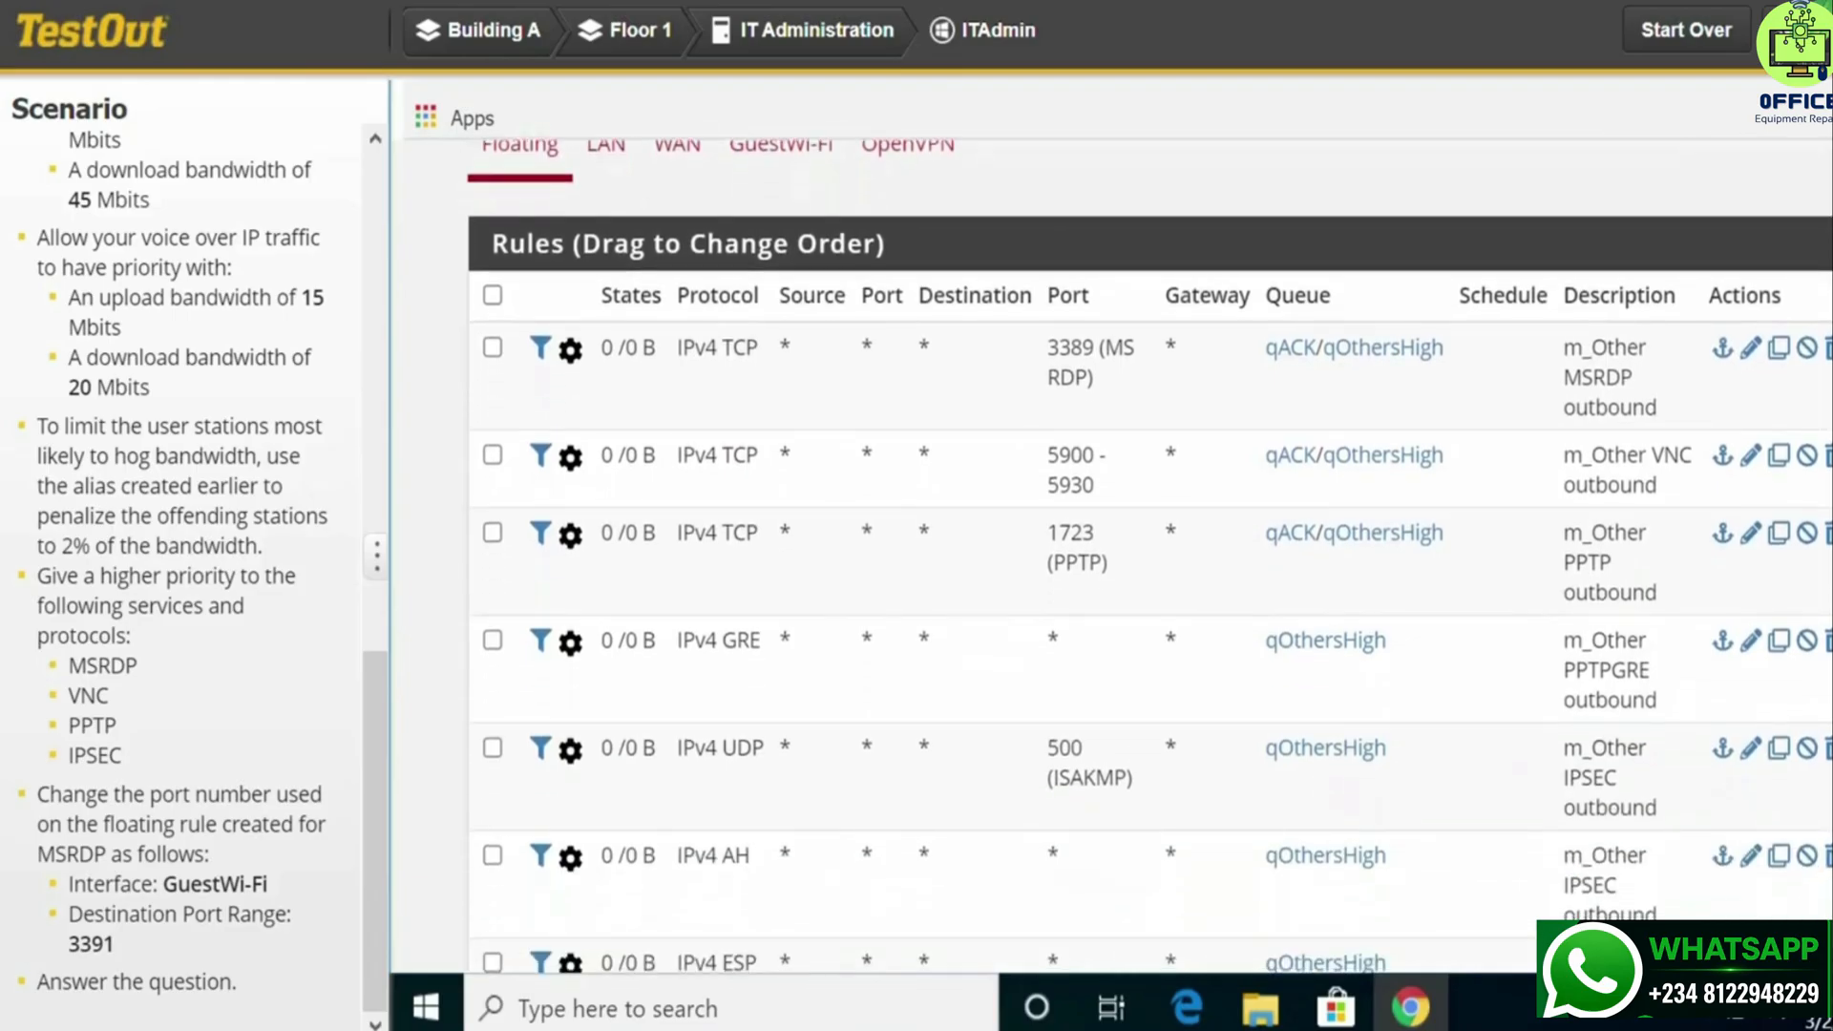
scroll(1111, 537, down, 1)
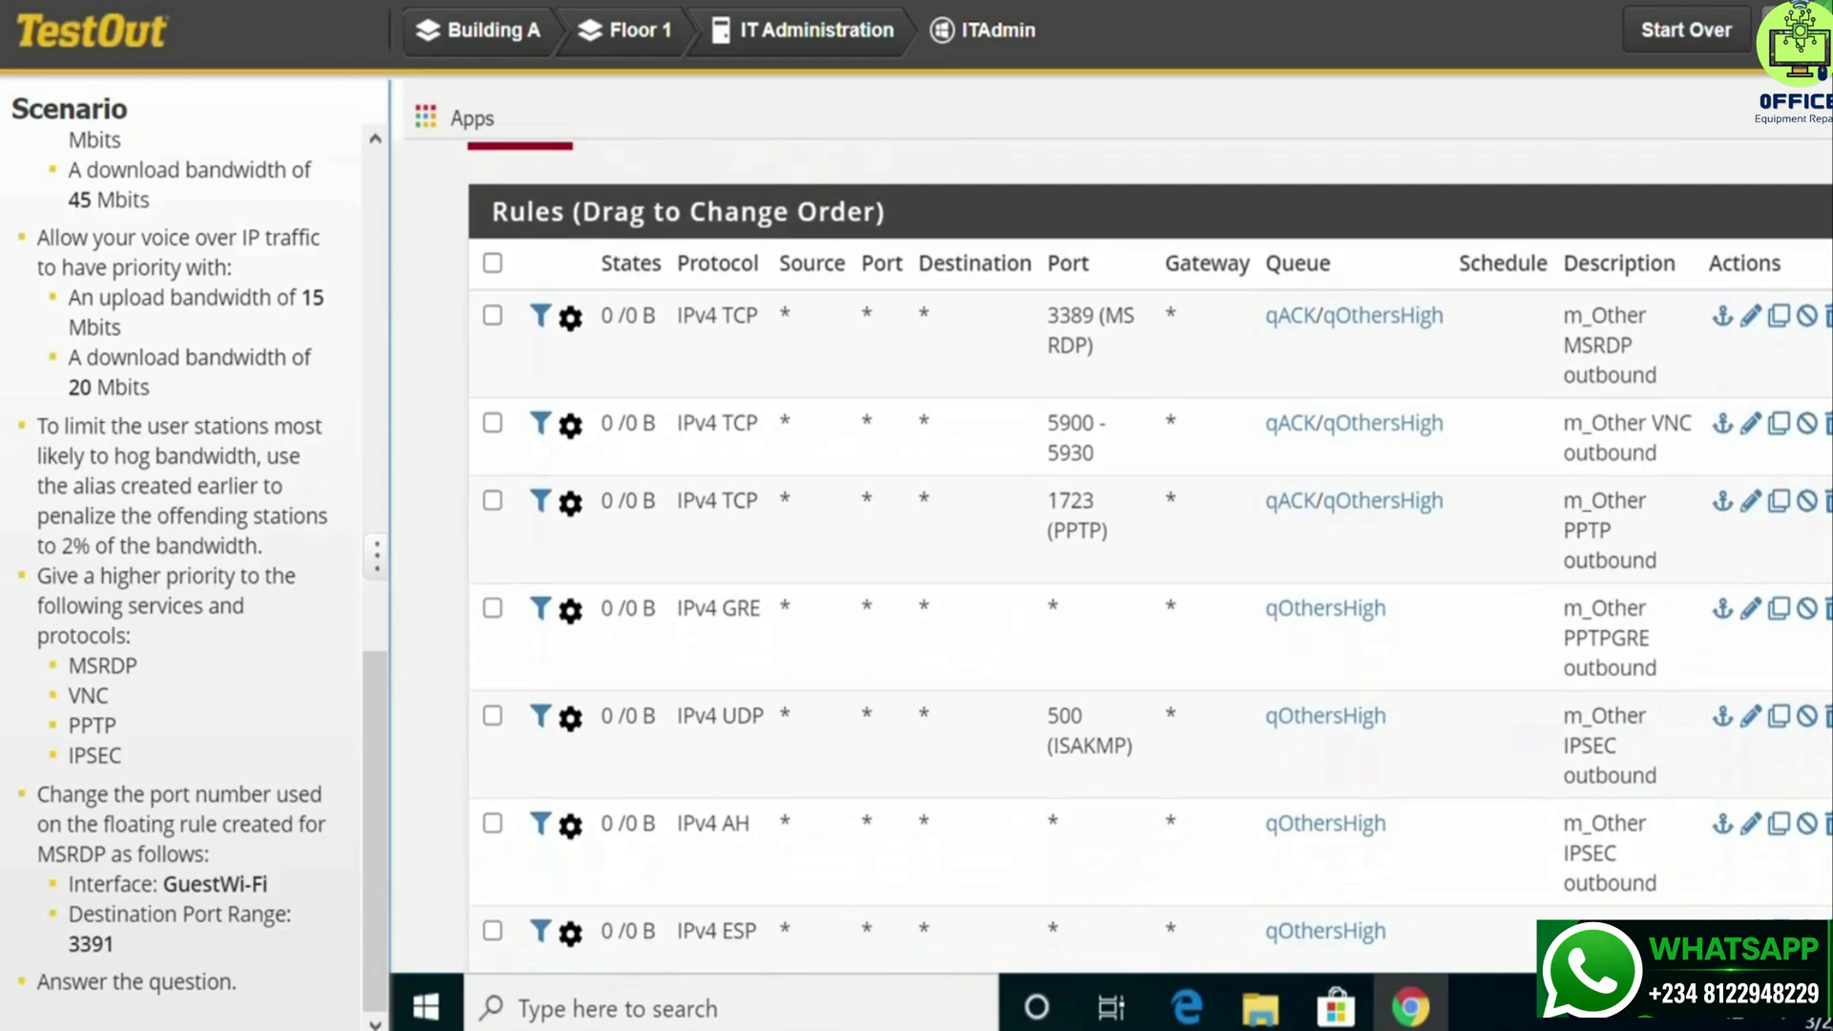
click(1799, 31)
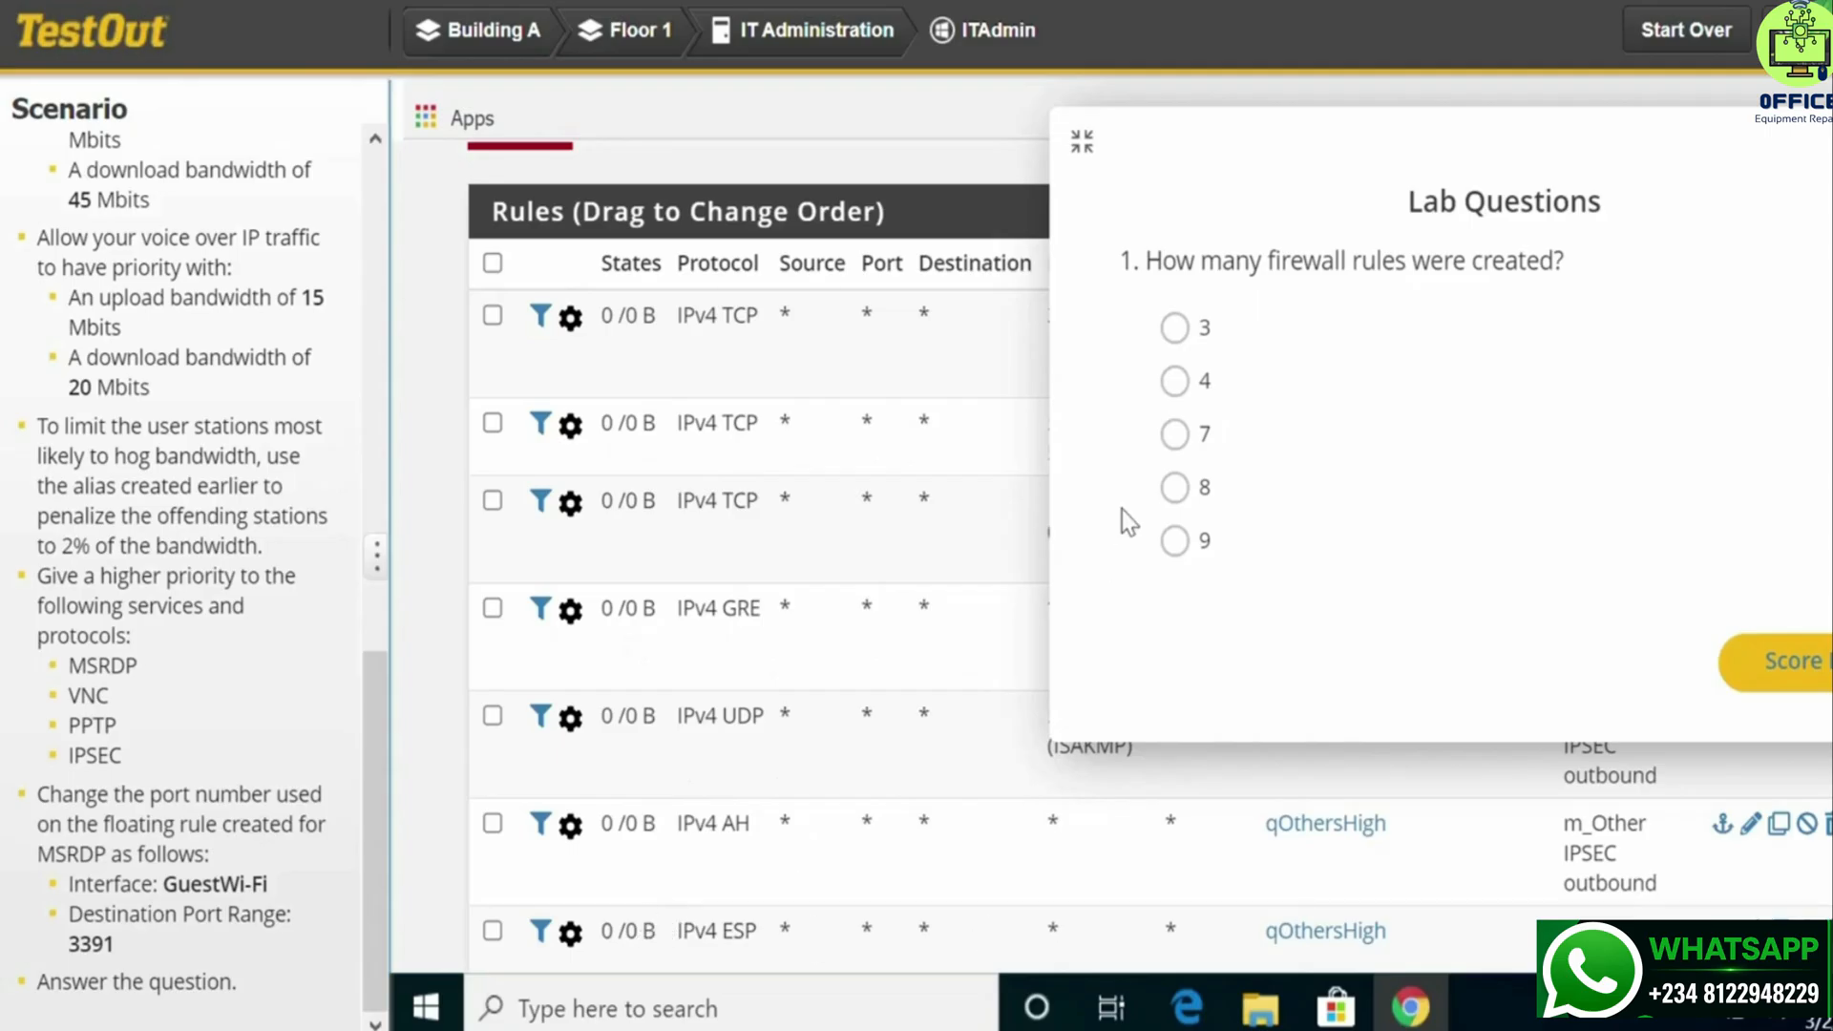
click(1185, 439)
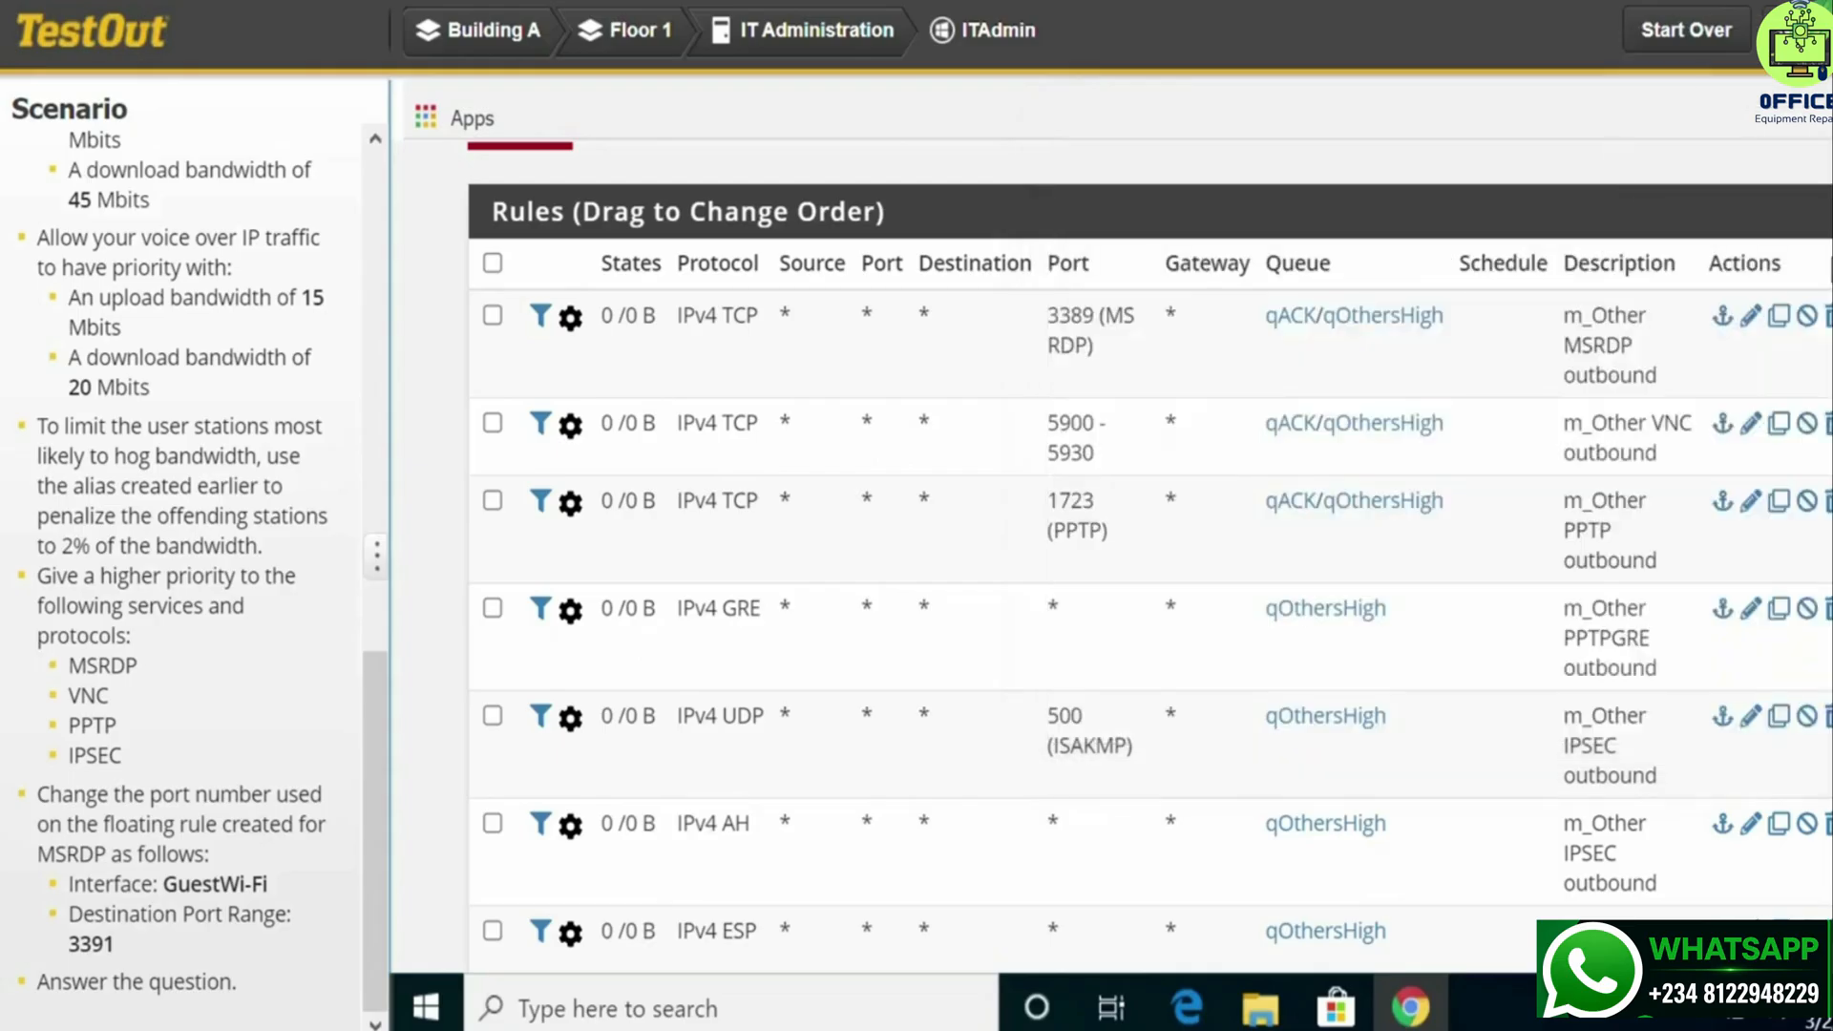
Edit the m_Other MSRDP outbound floating rule and set its interface to GuestWi-Fi.
click(1751, 318)
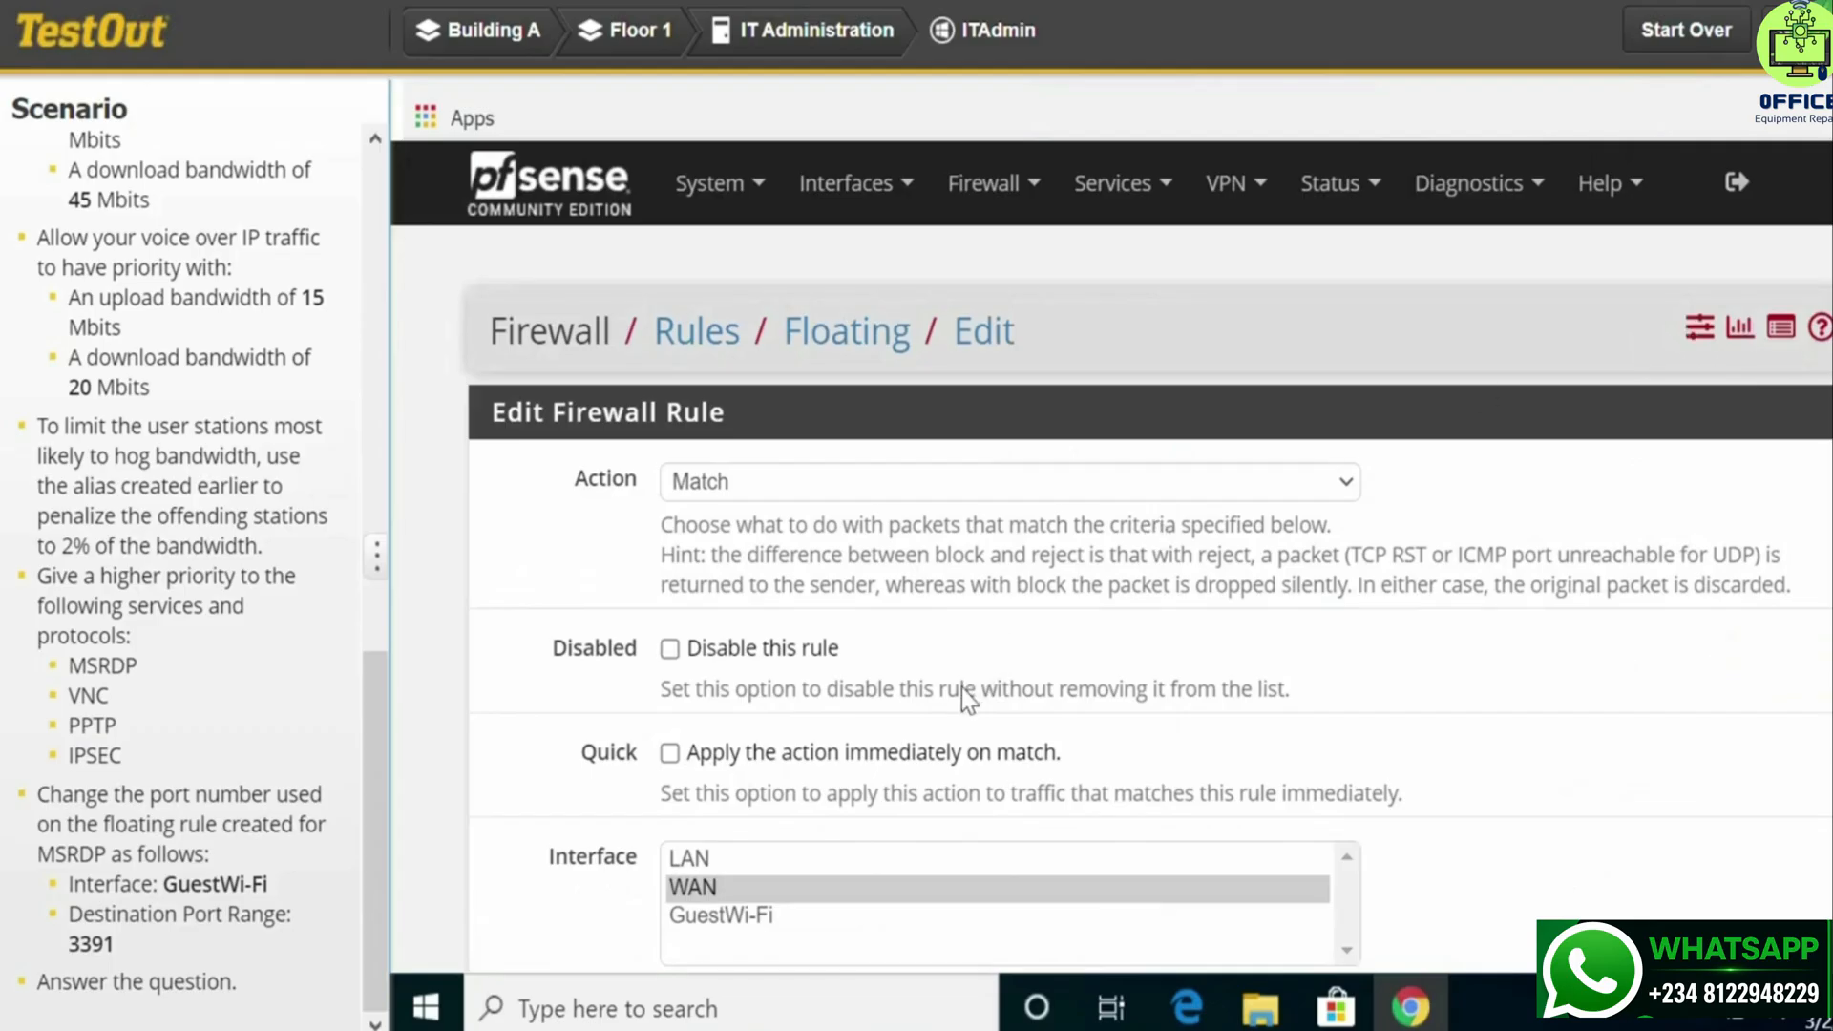
scroll(960, 689, down, 3)
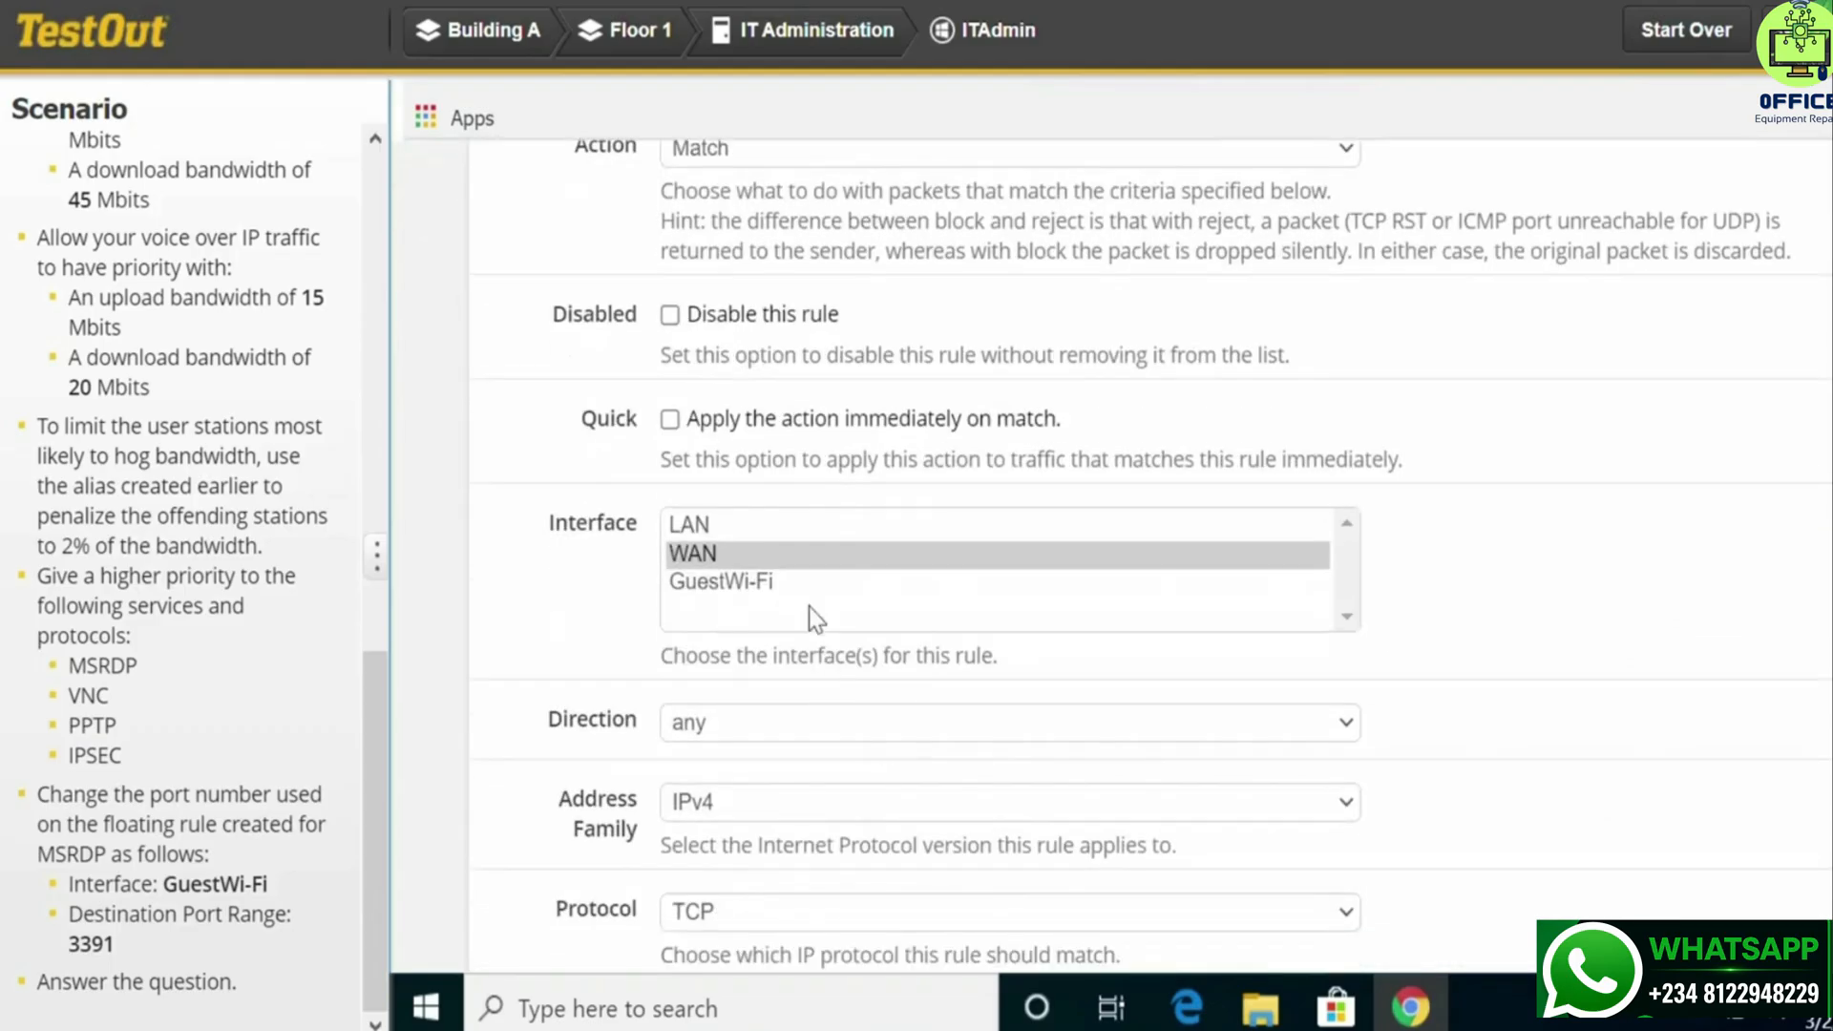
click(802, 590)
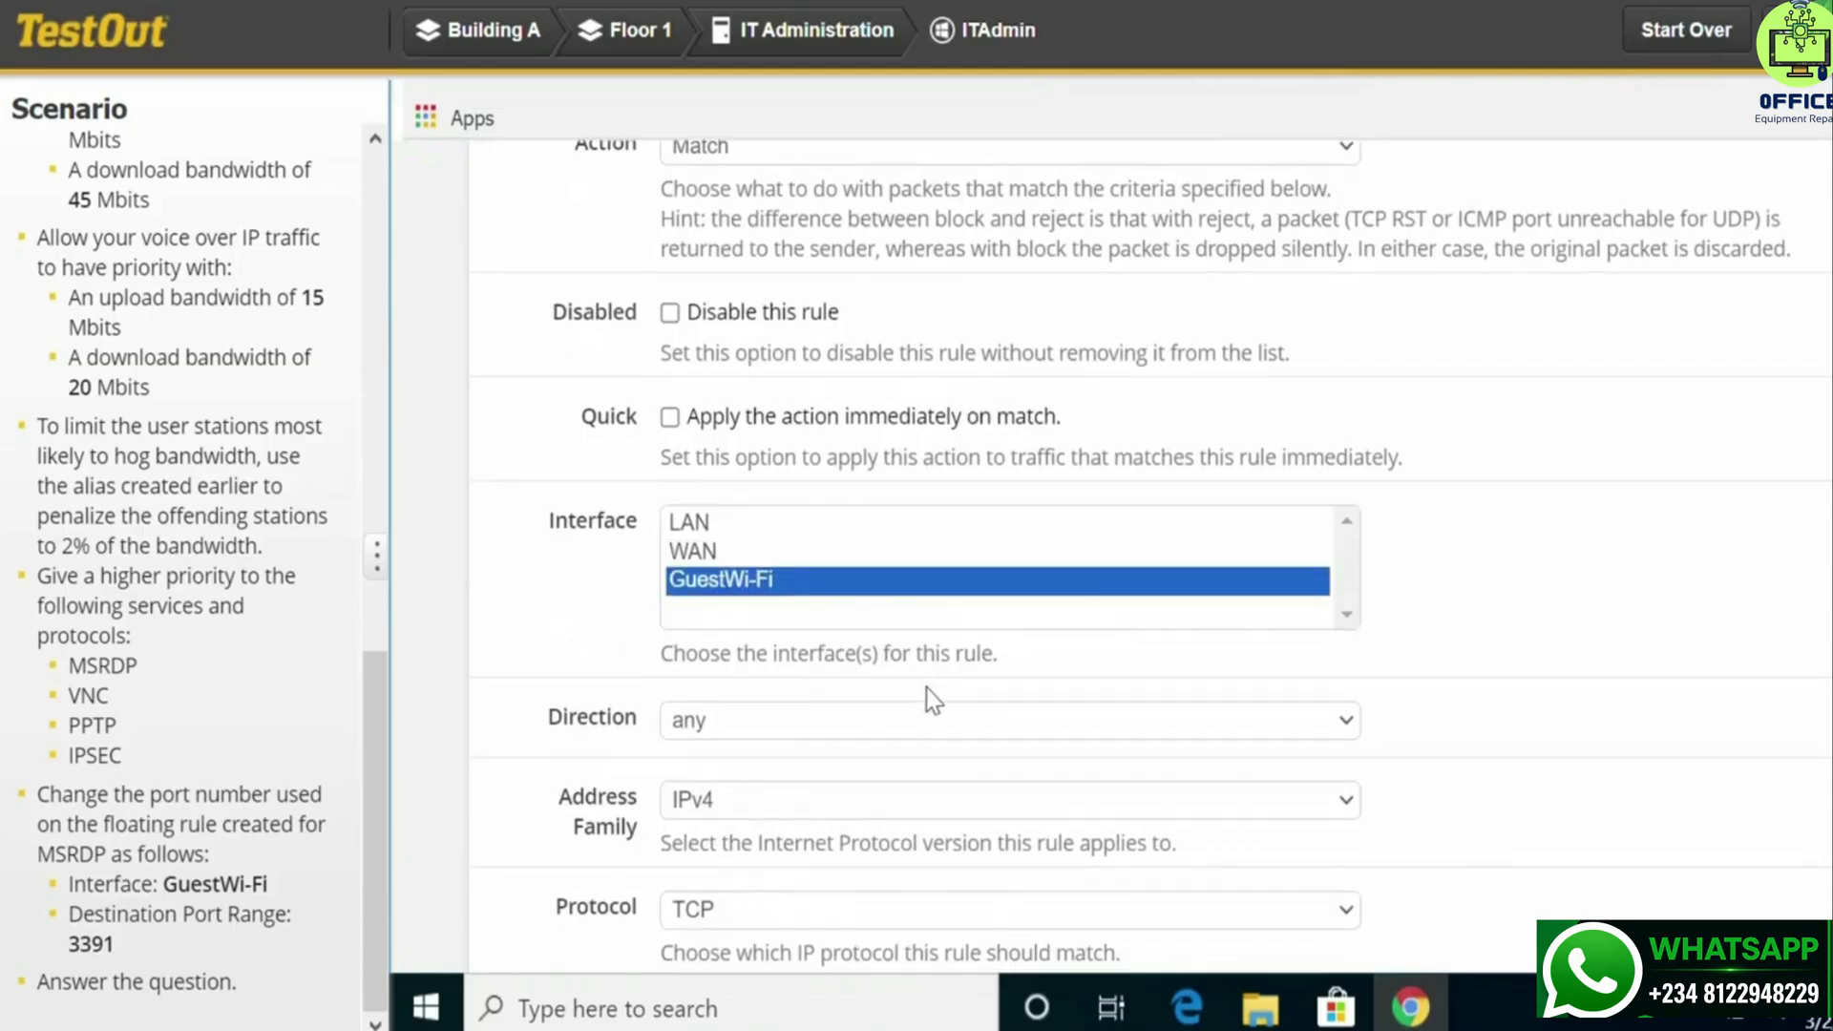
Change the MSRDP rule's destination port range to (other) with custom port 3391.
scroll(926, 688, down, 5)
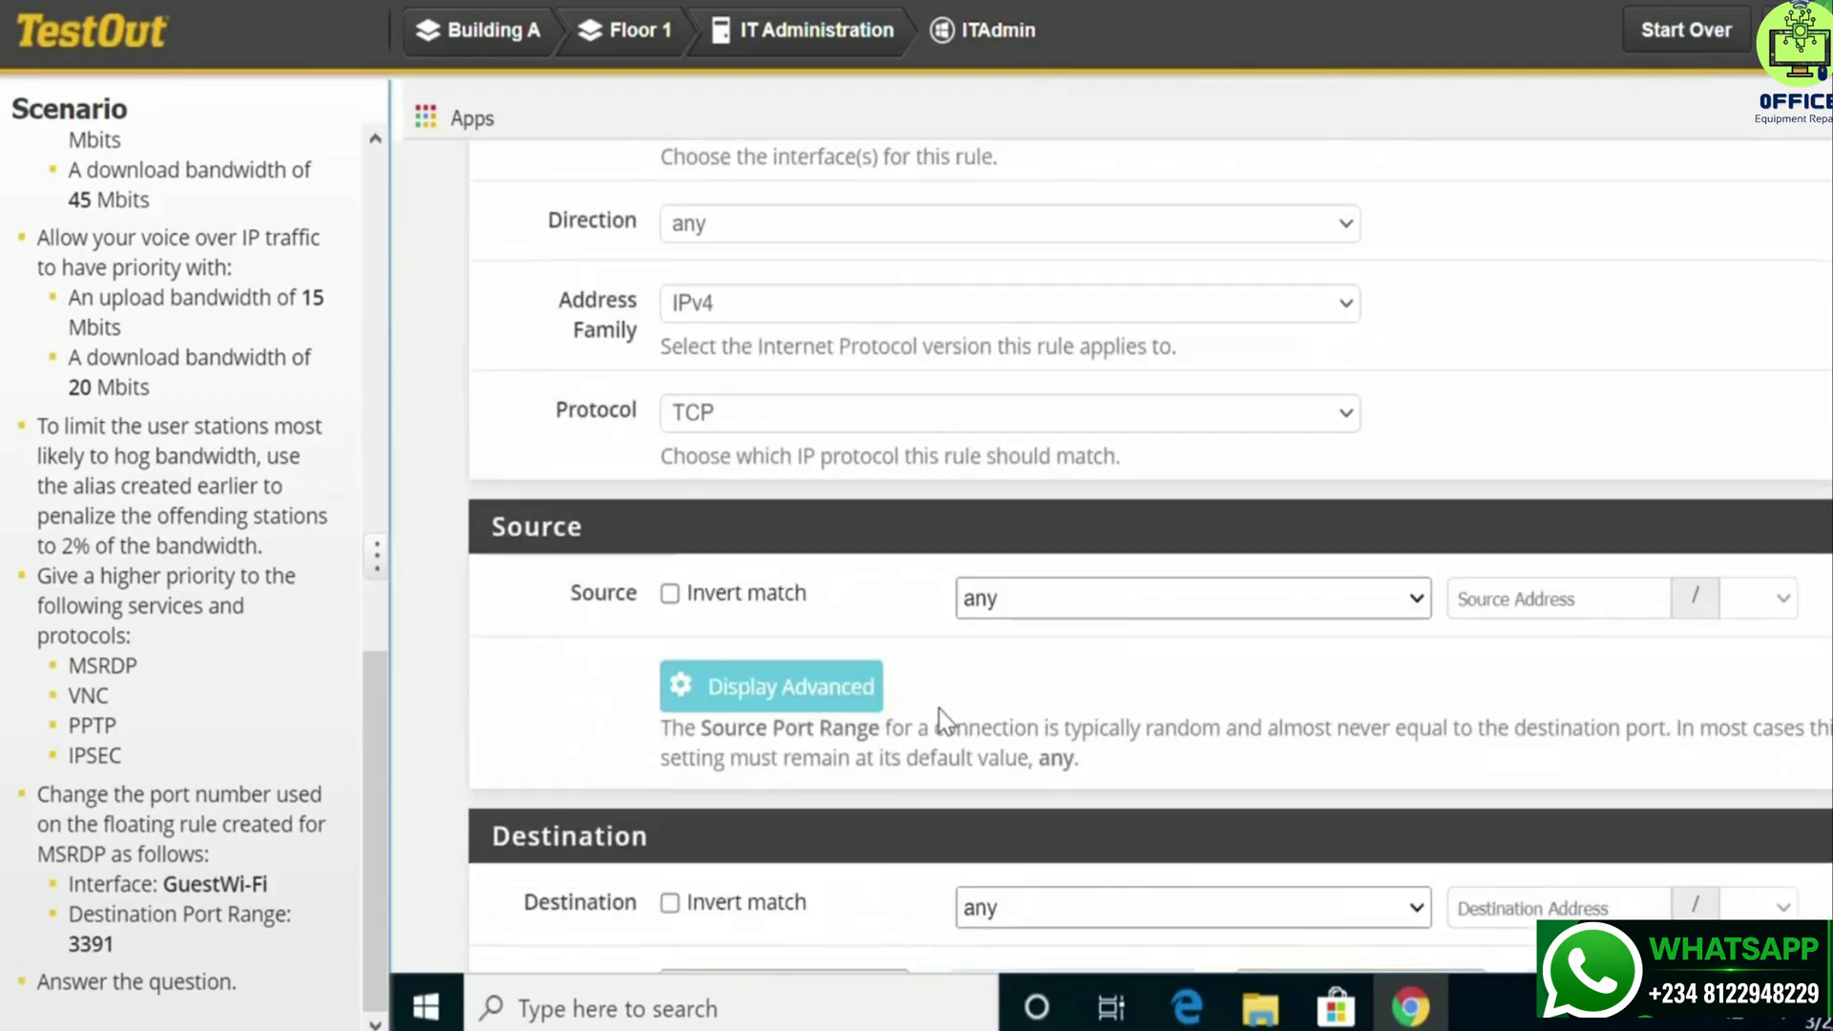
scroll(926, 710, down, 3)
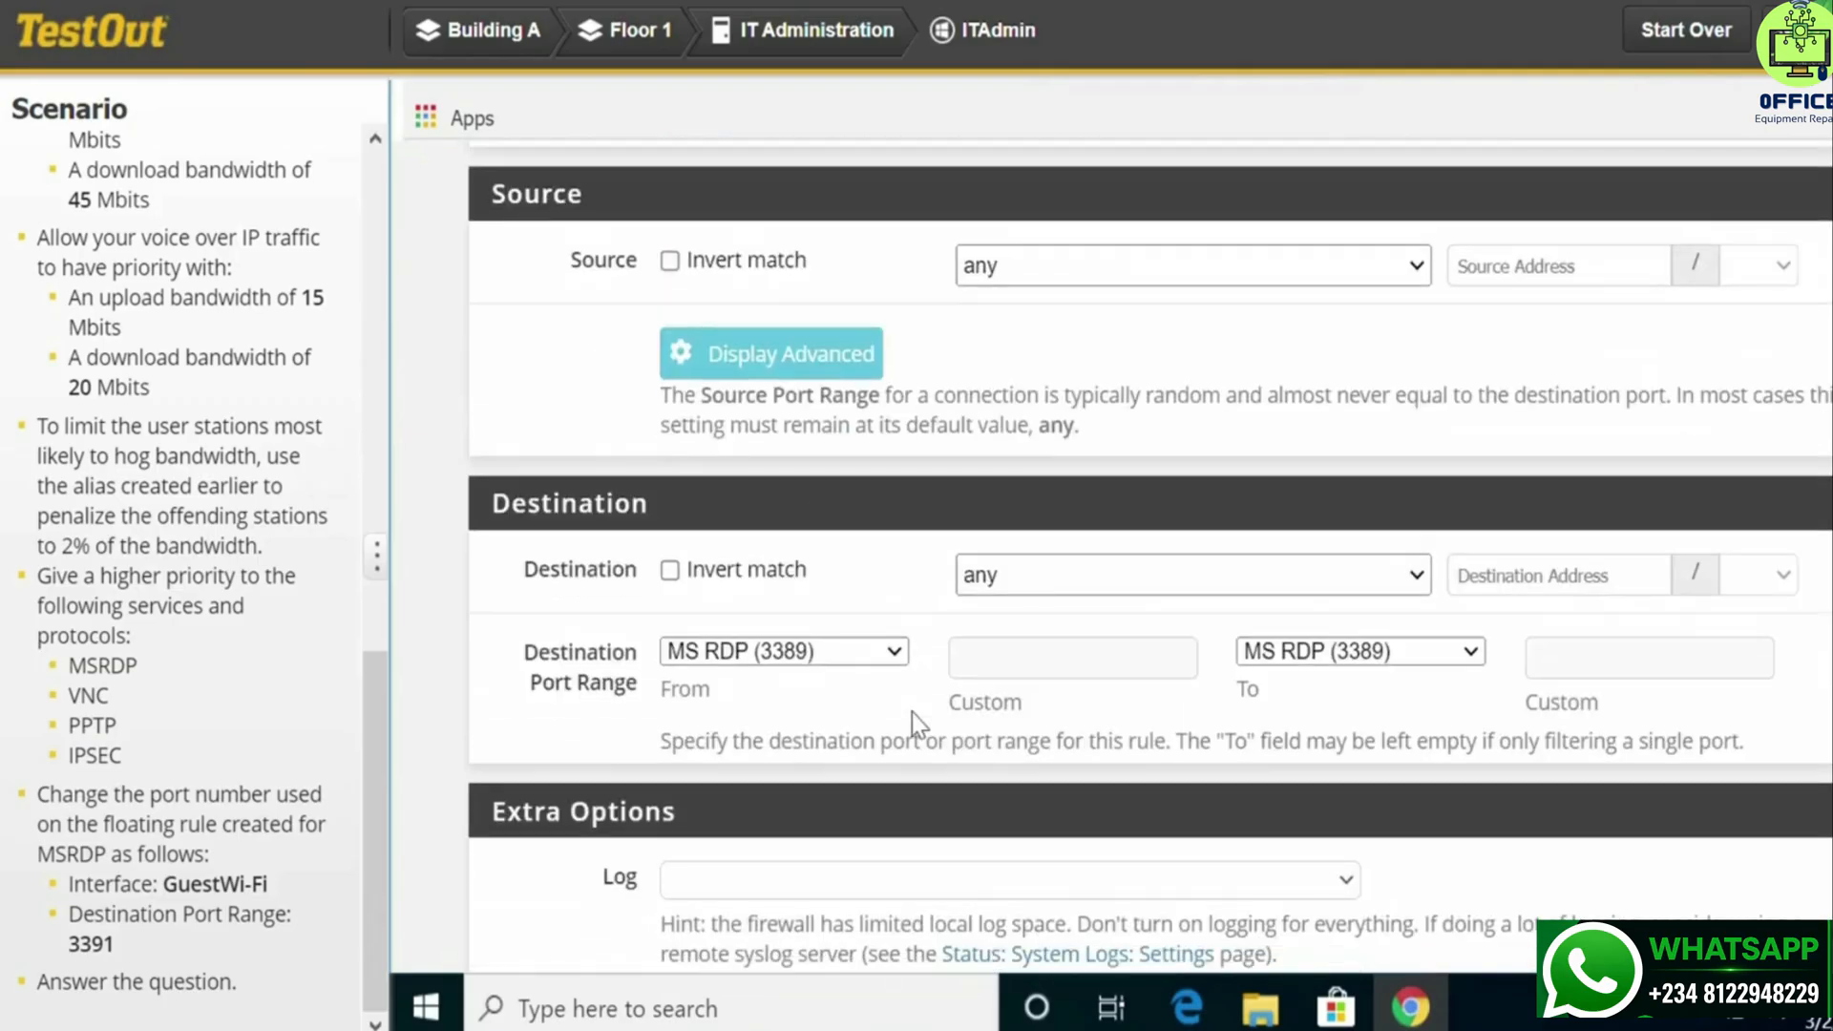
click(783, 653)
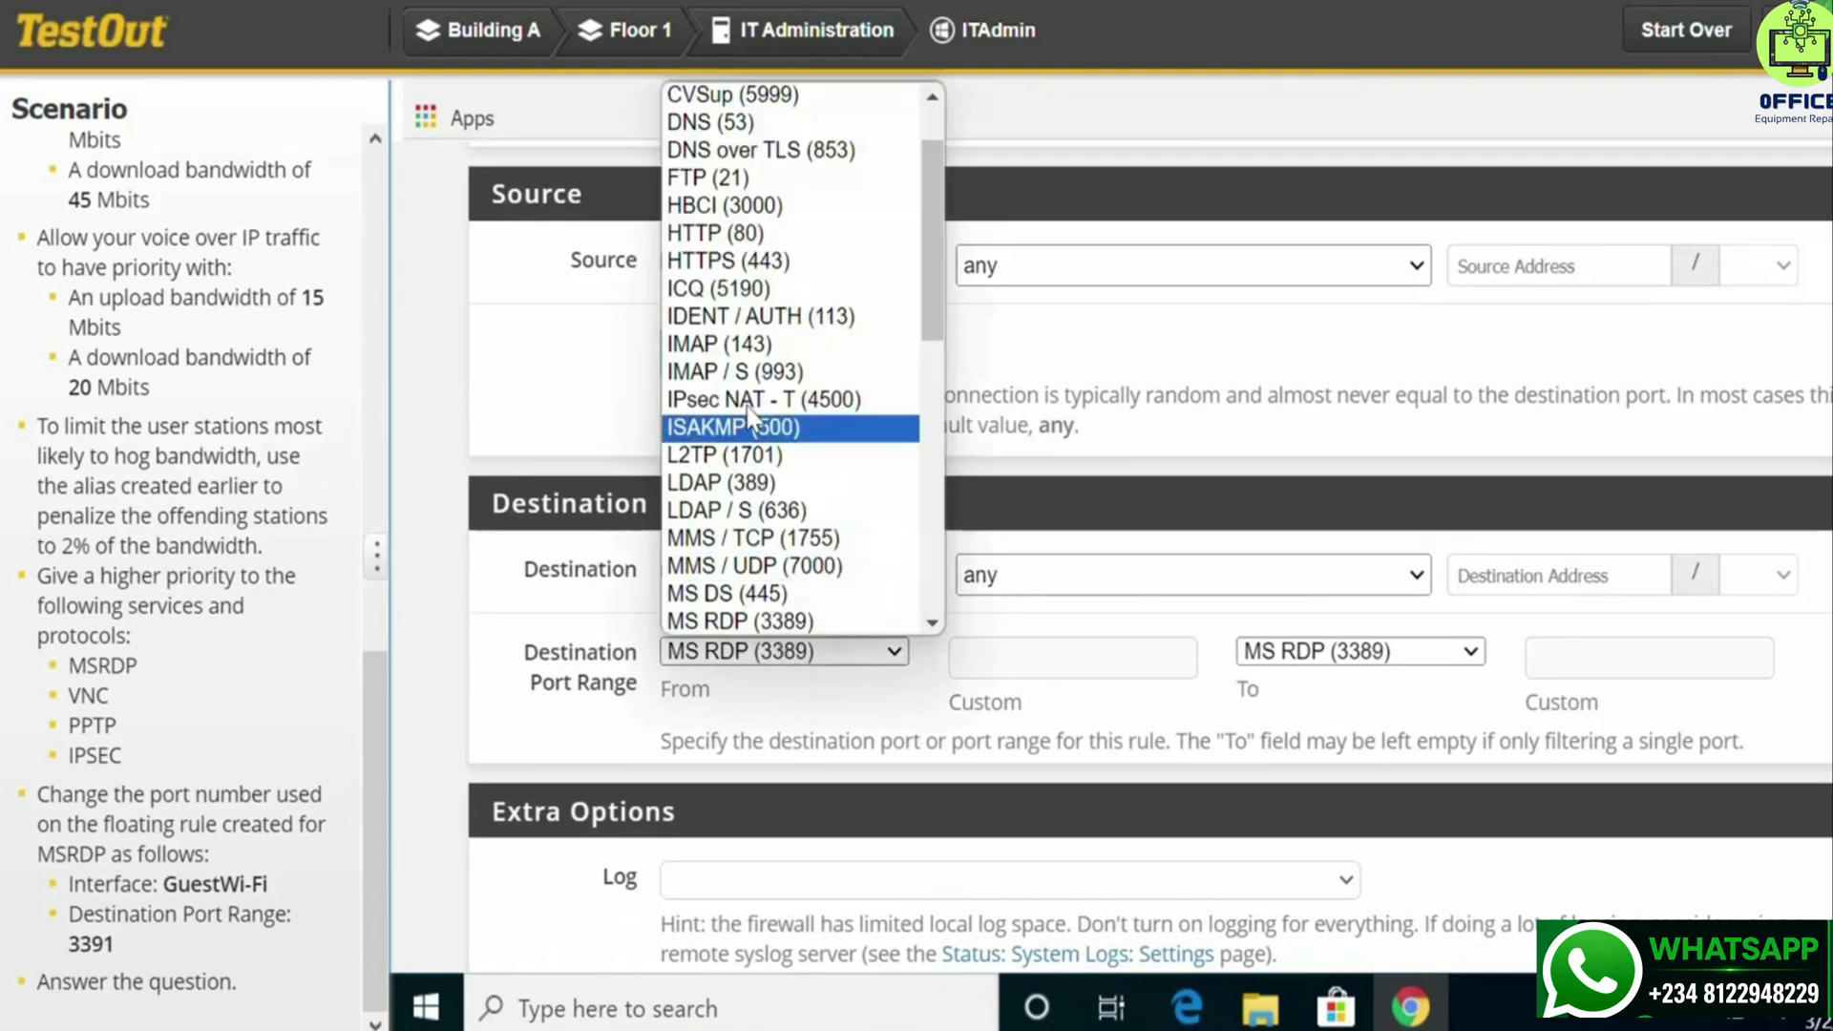
scroll(743, 375, up, 1)
scroll(743, 375, up, 1)
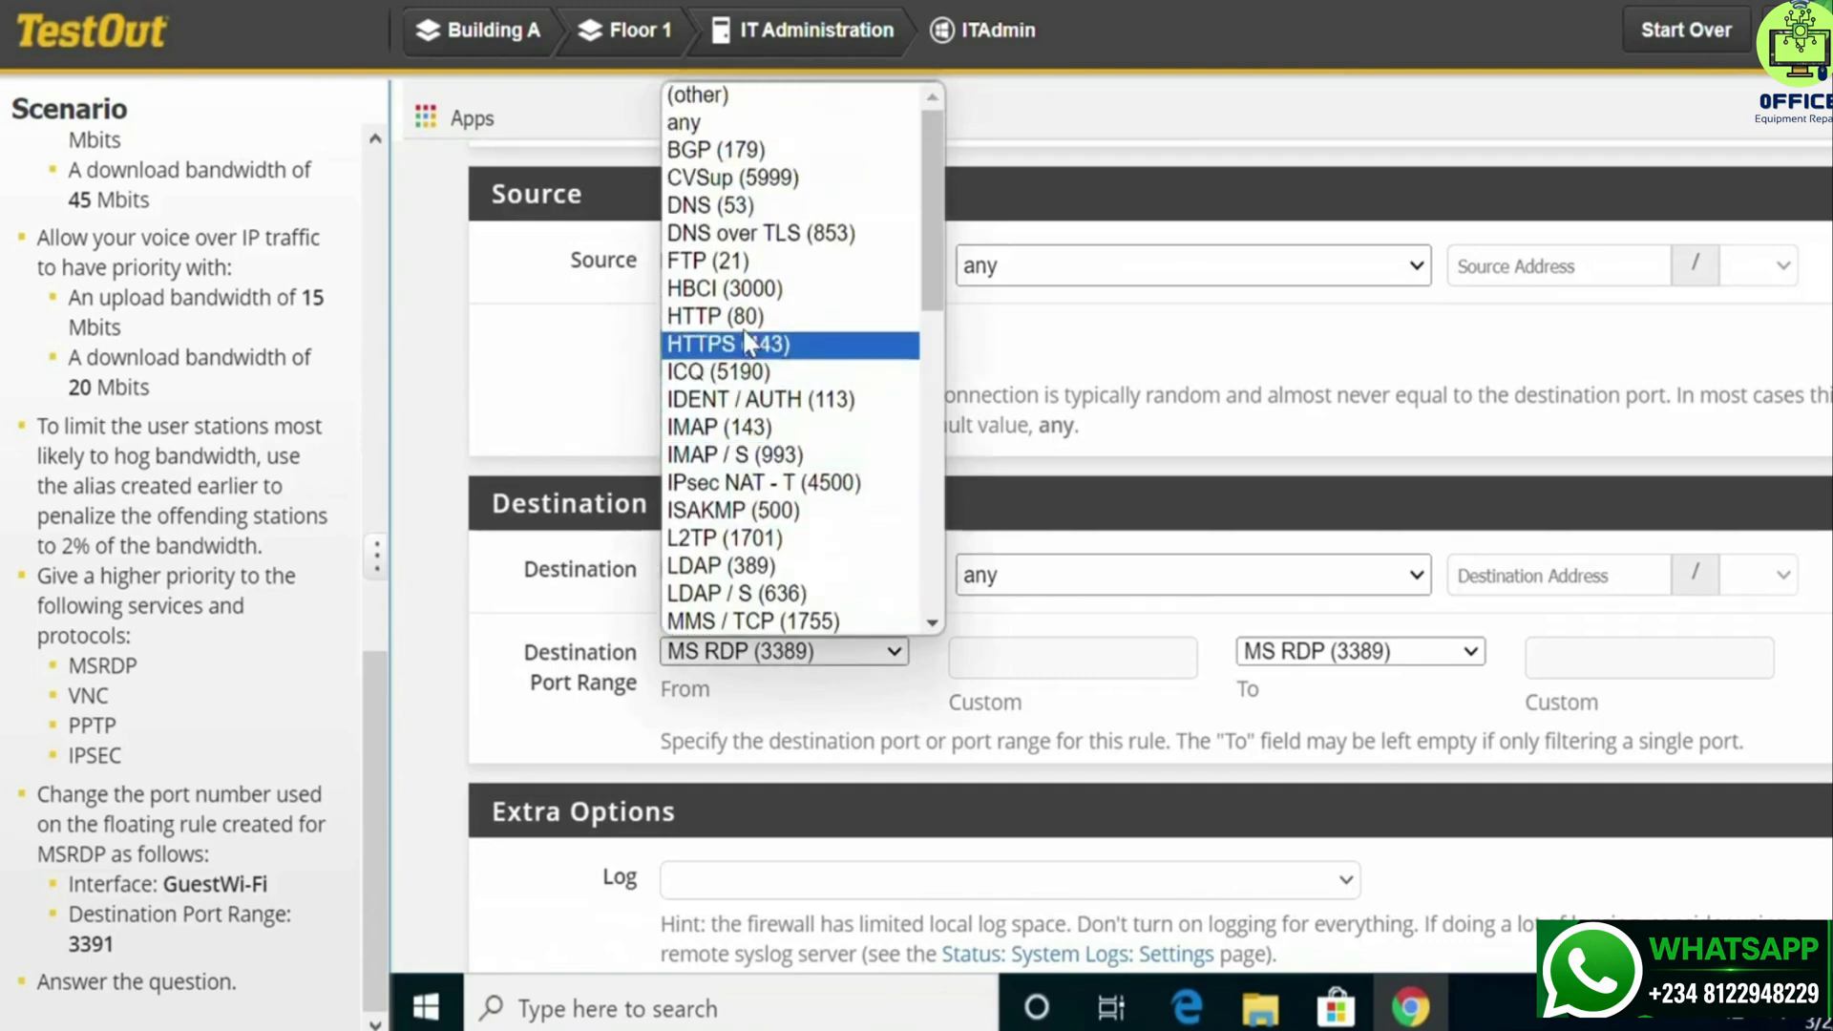
click(774, 100)
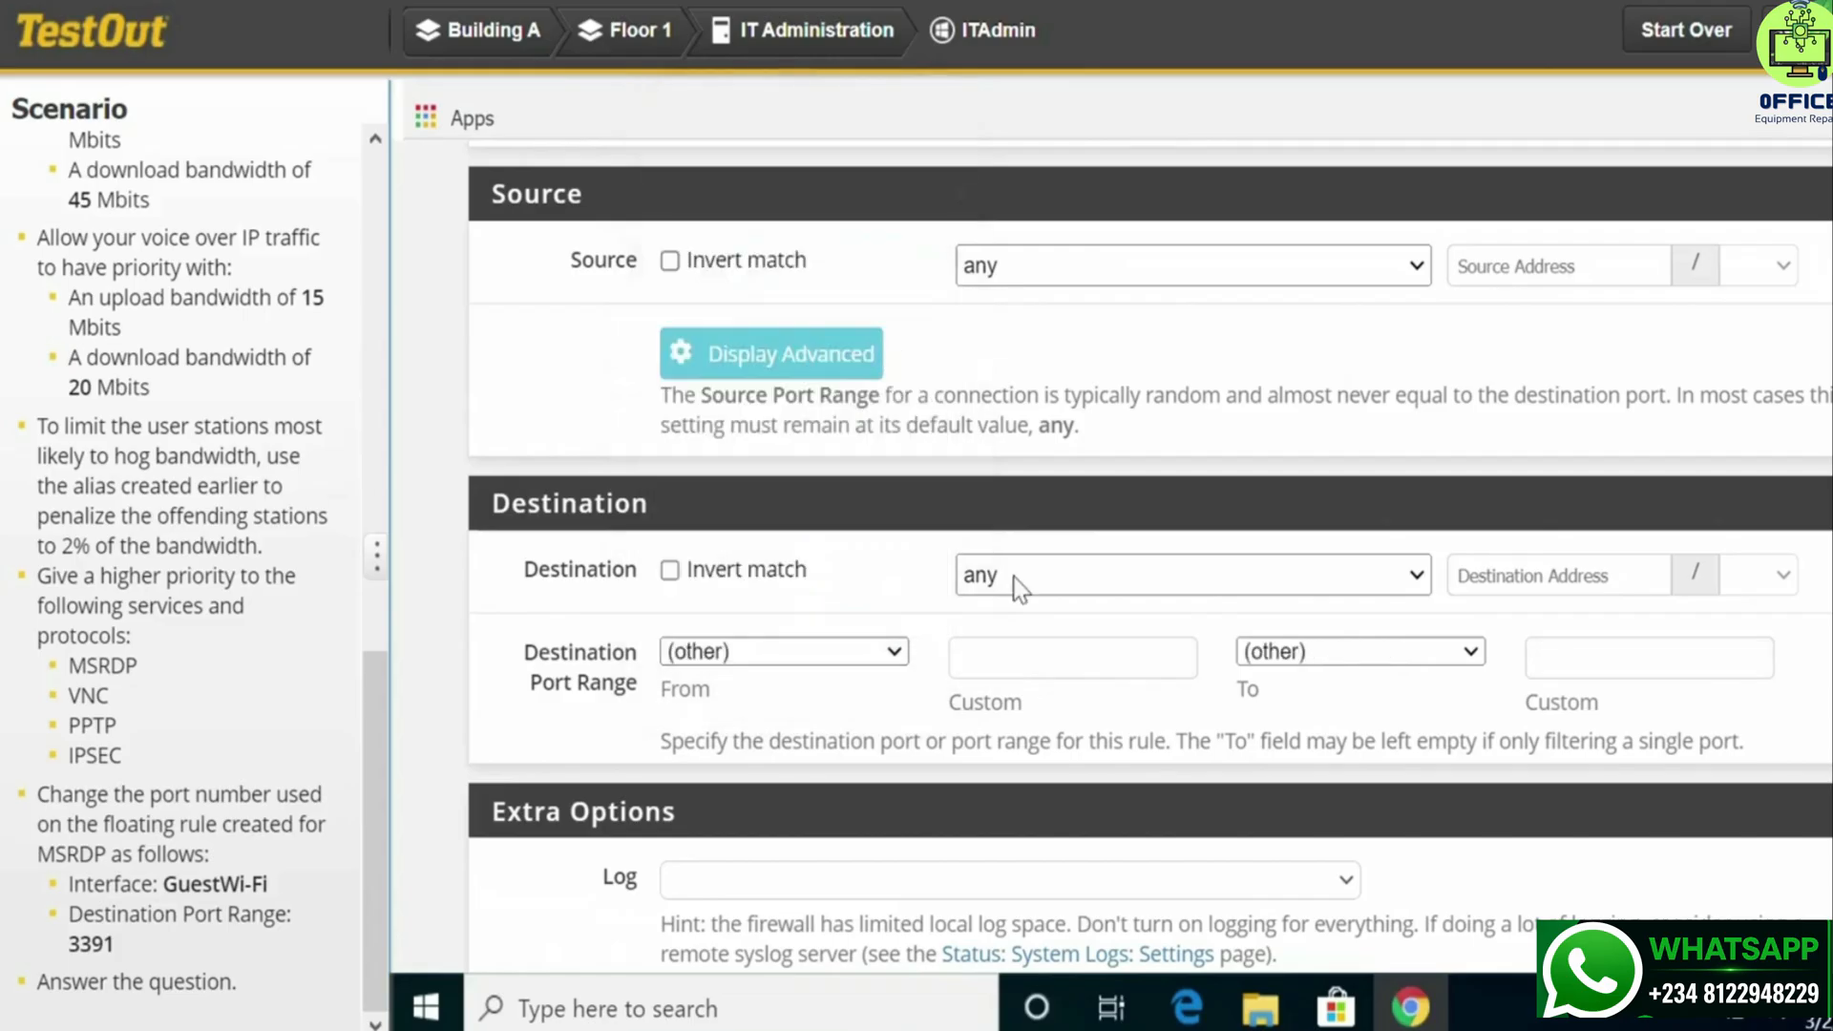
click(1073, 666)
text(3)
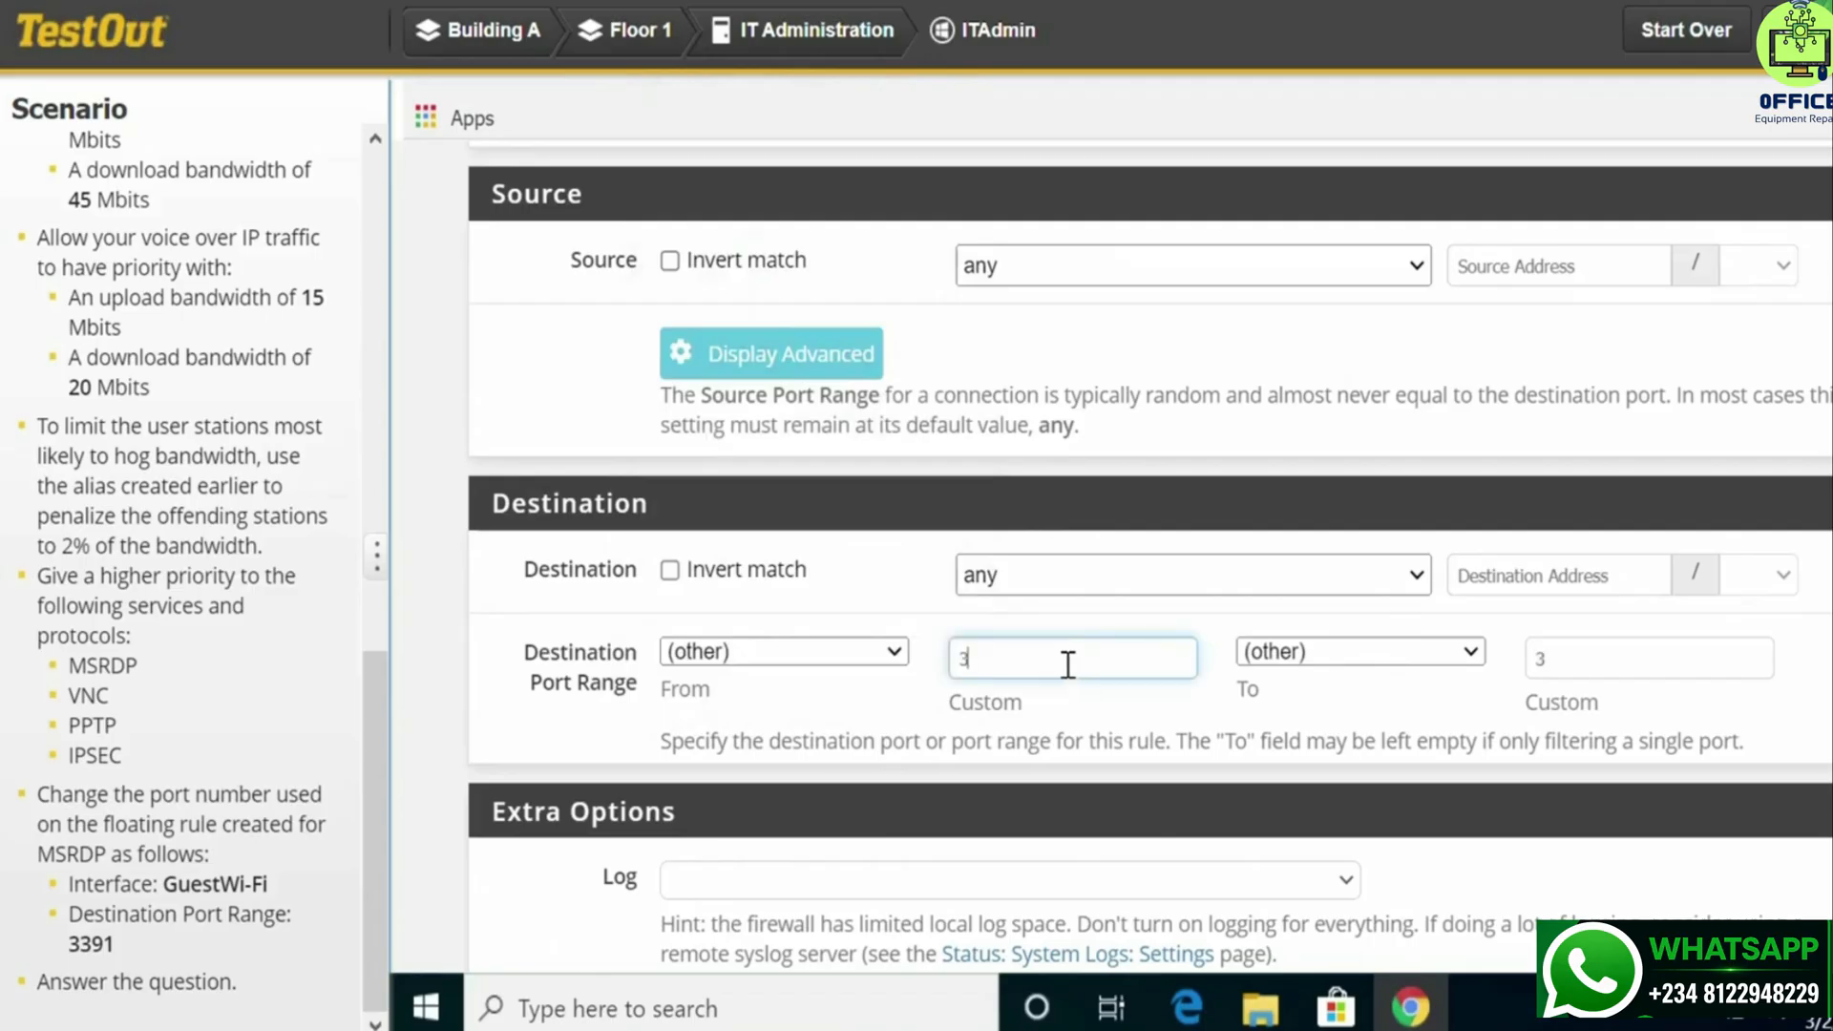
text(391)
Save the edited MSRDP rule and apply the firewall changes.
scroll(1017, 840, down, 3)
scroll(1014, 857, down, 5)
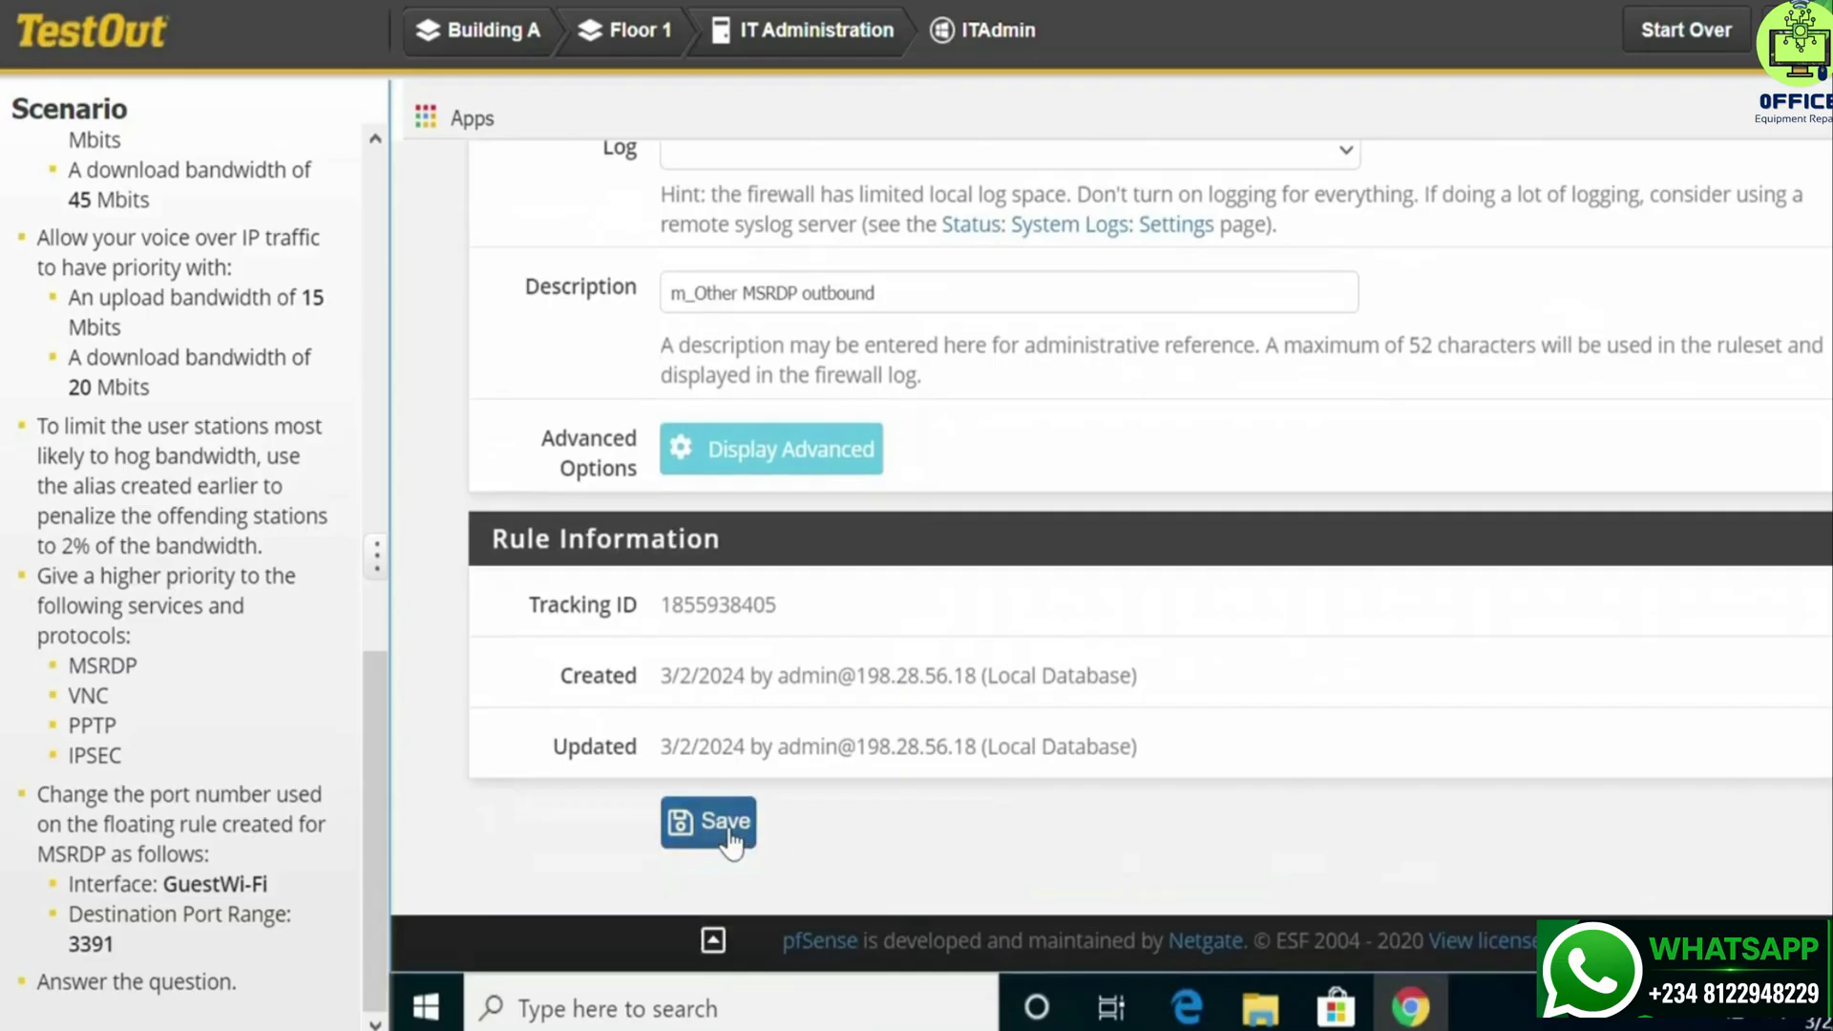
click(728, 823)
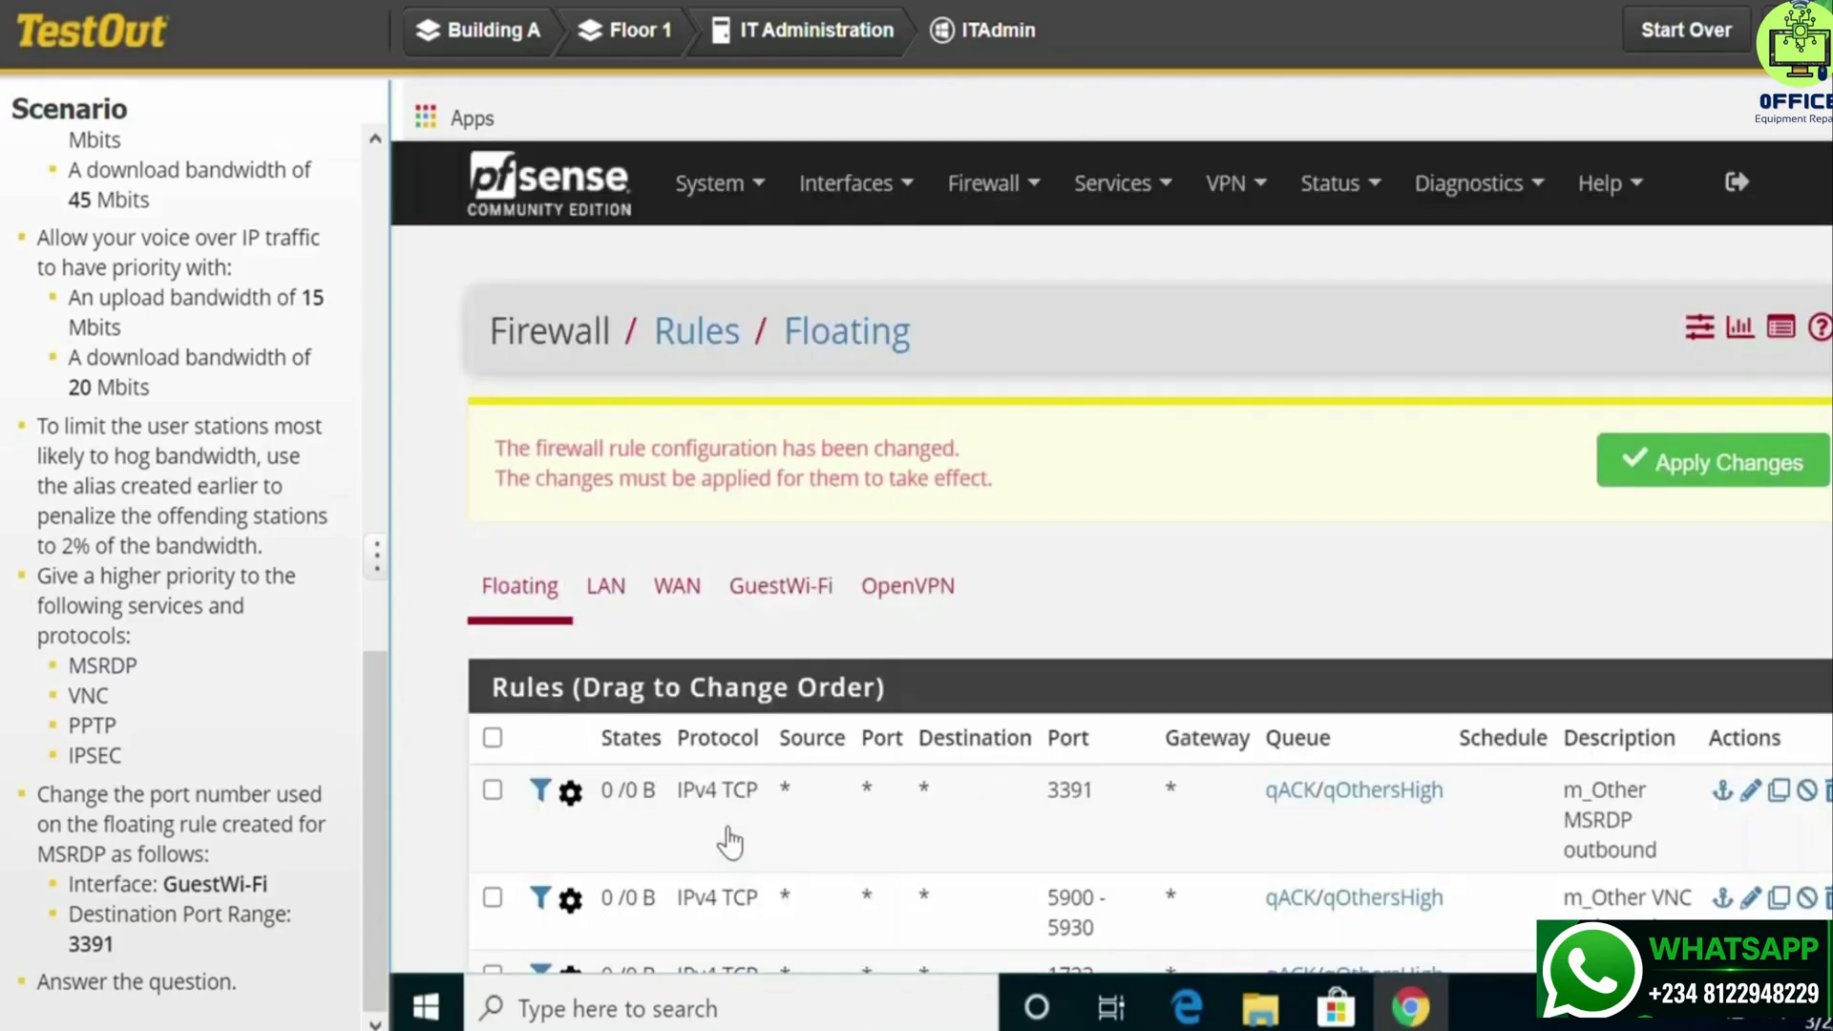
click(1716, 449)
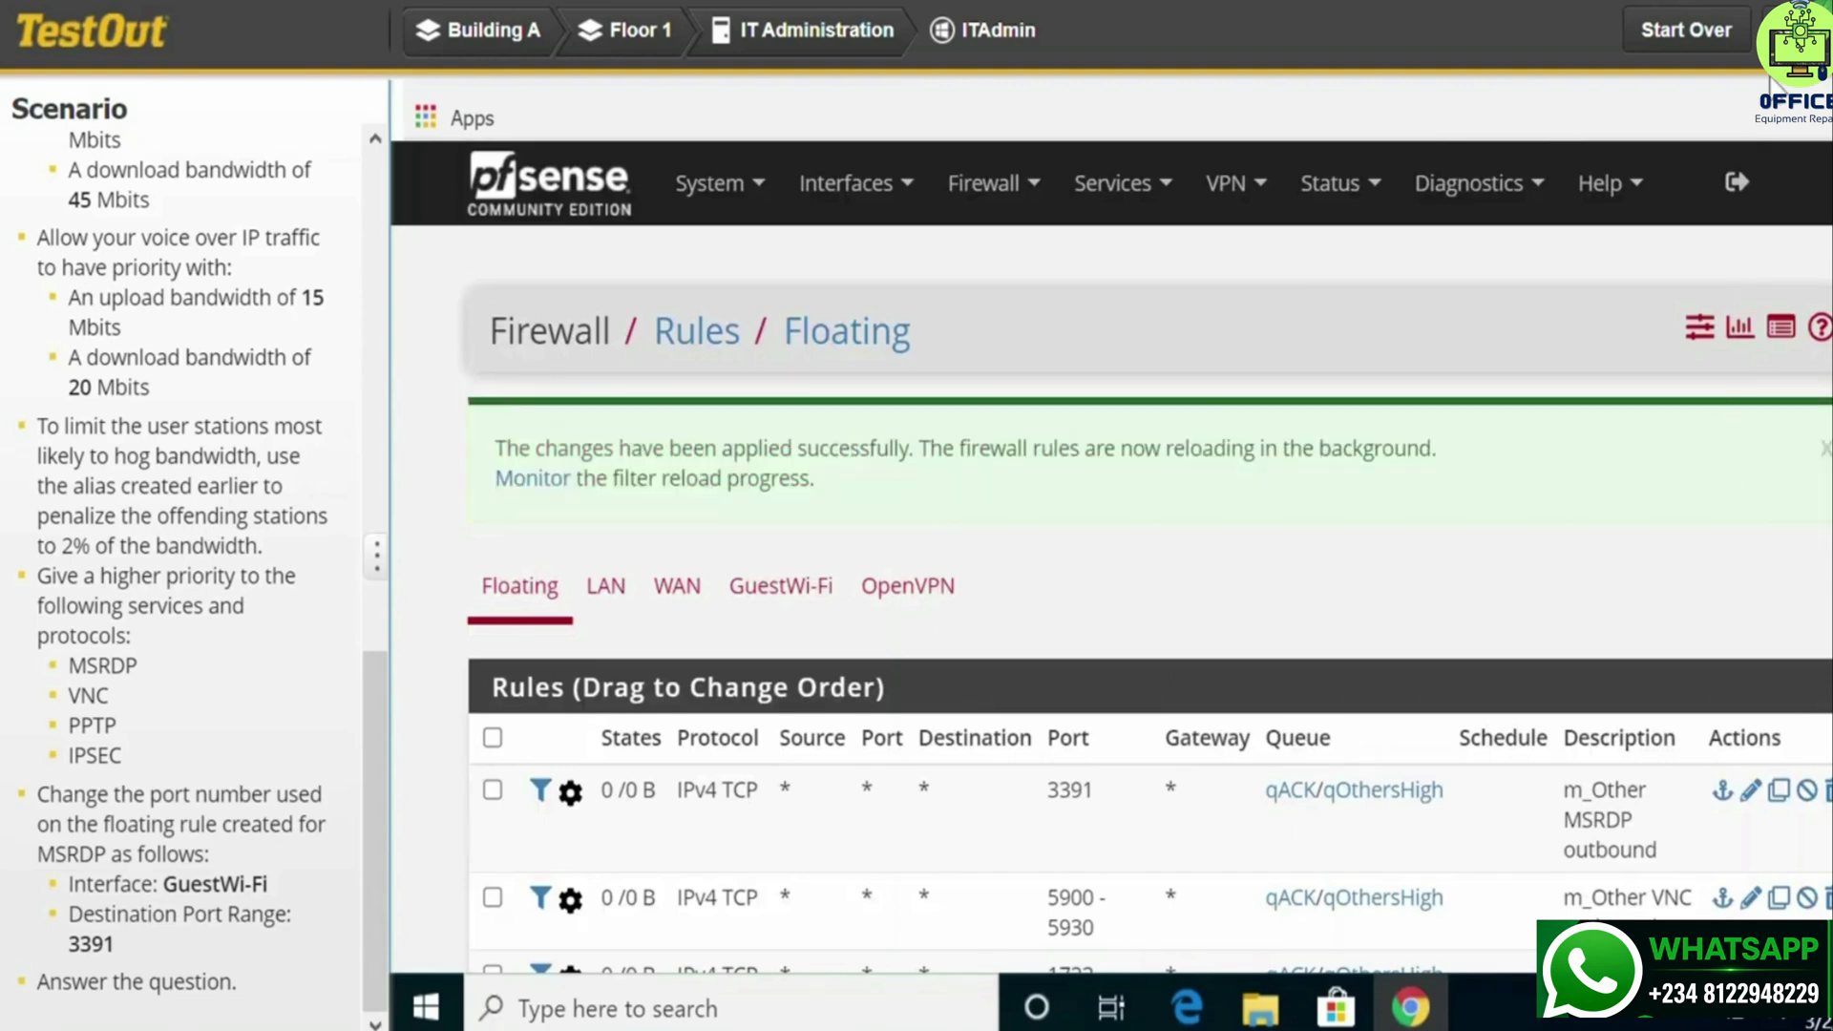
Return to the lab questions and submit the lab for scoring.
click(1814, 30)
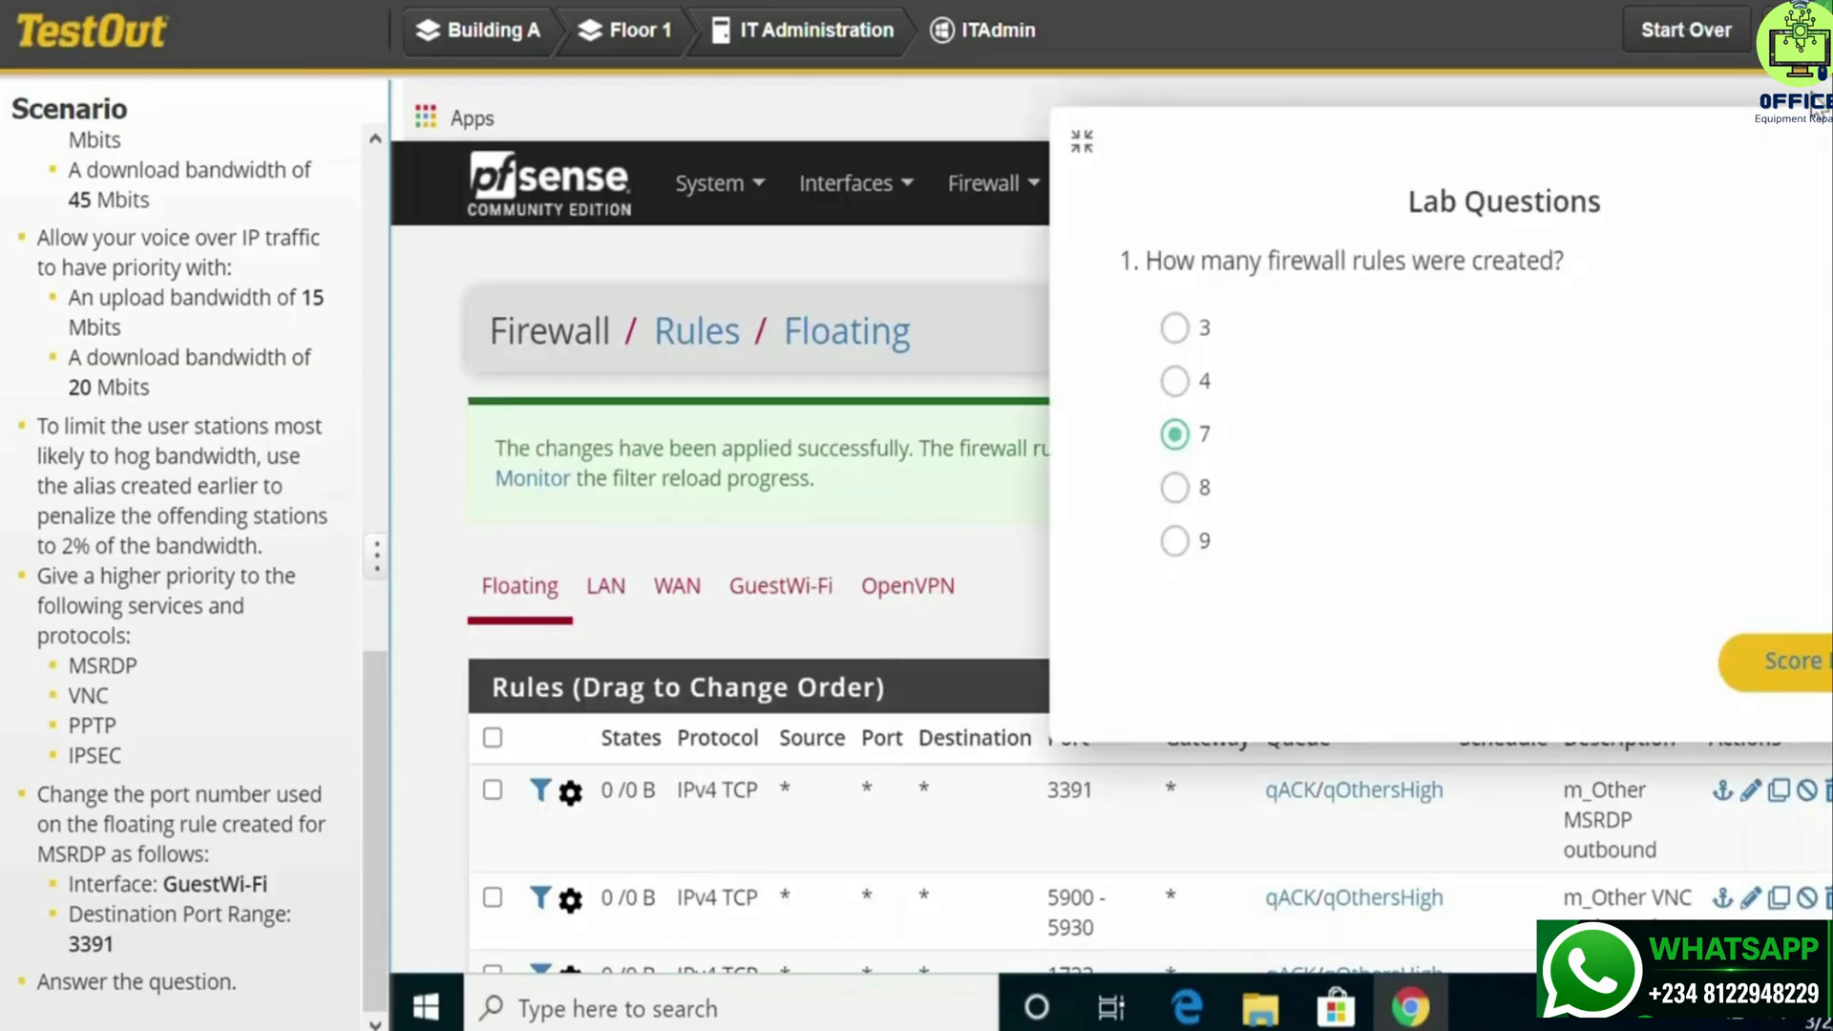
click(1795, 663)
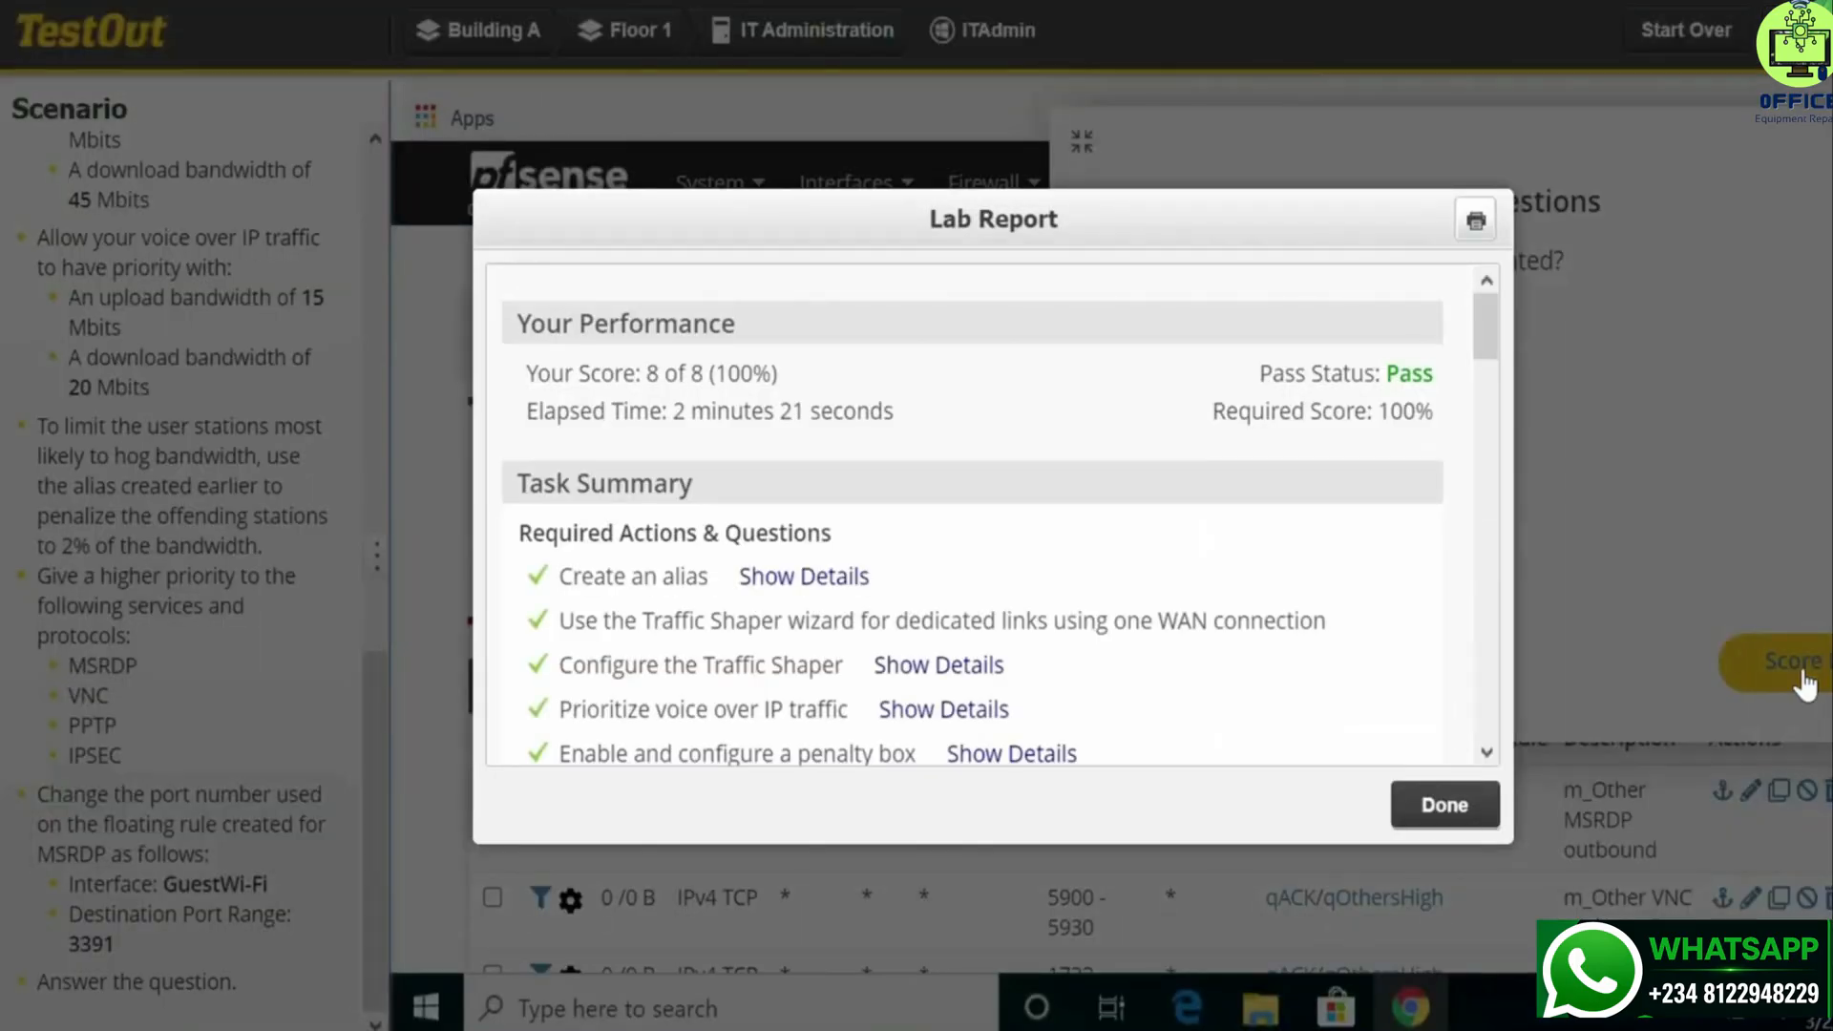